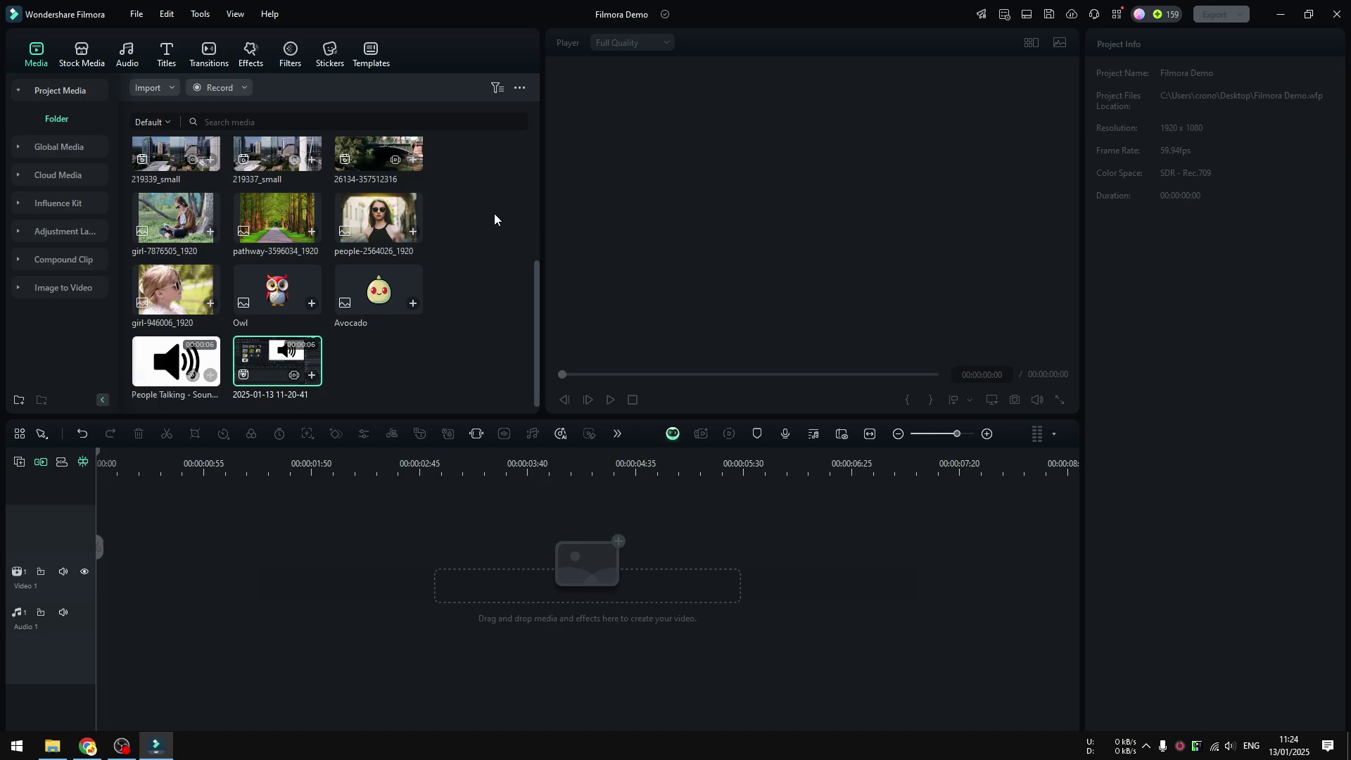
left_click_drag(299, 366, 108, 566)
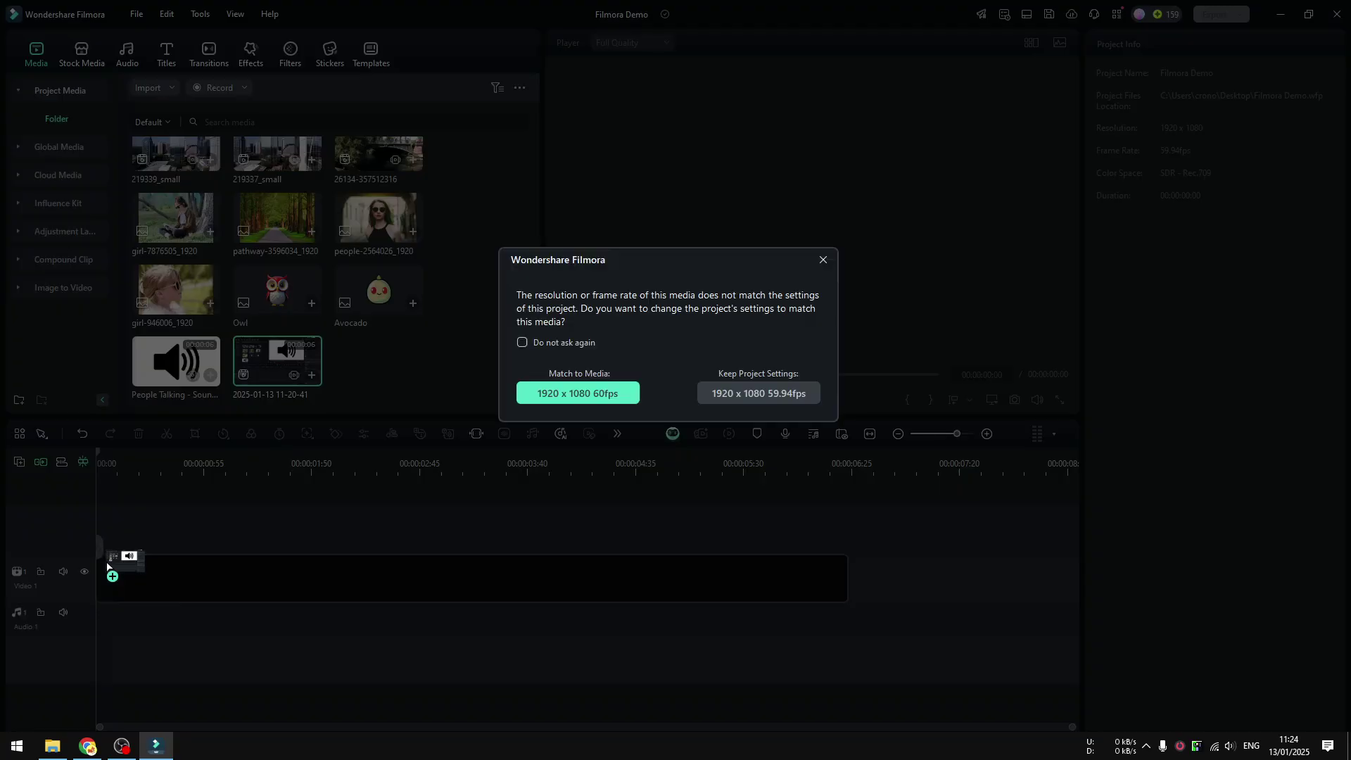
left_click(714, 398)
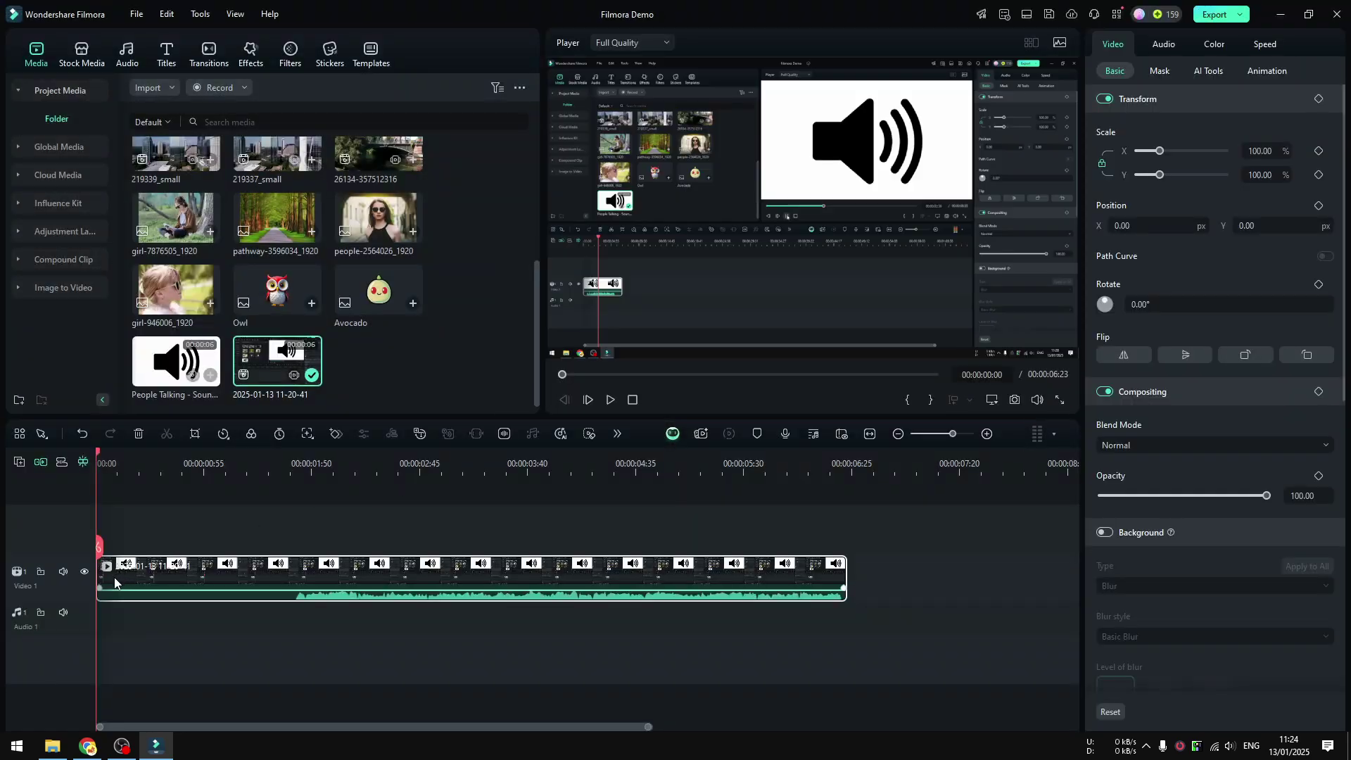
left_click_drag(100, 579, 284, 577)
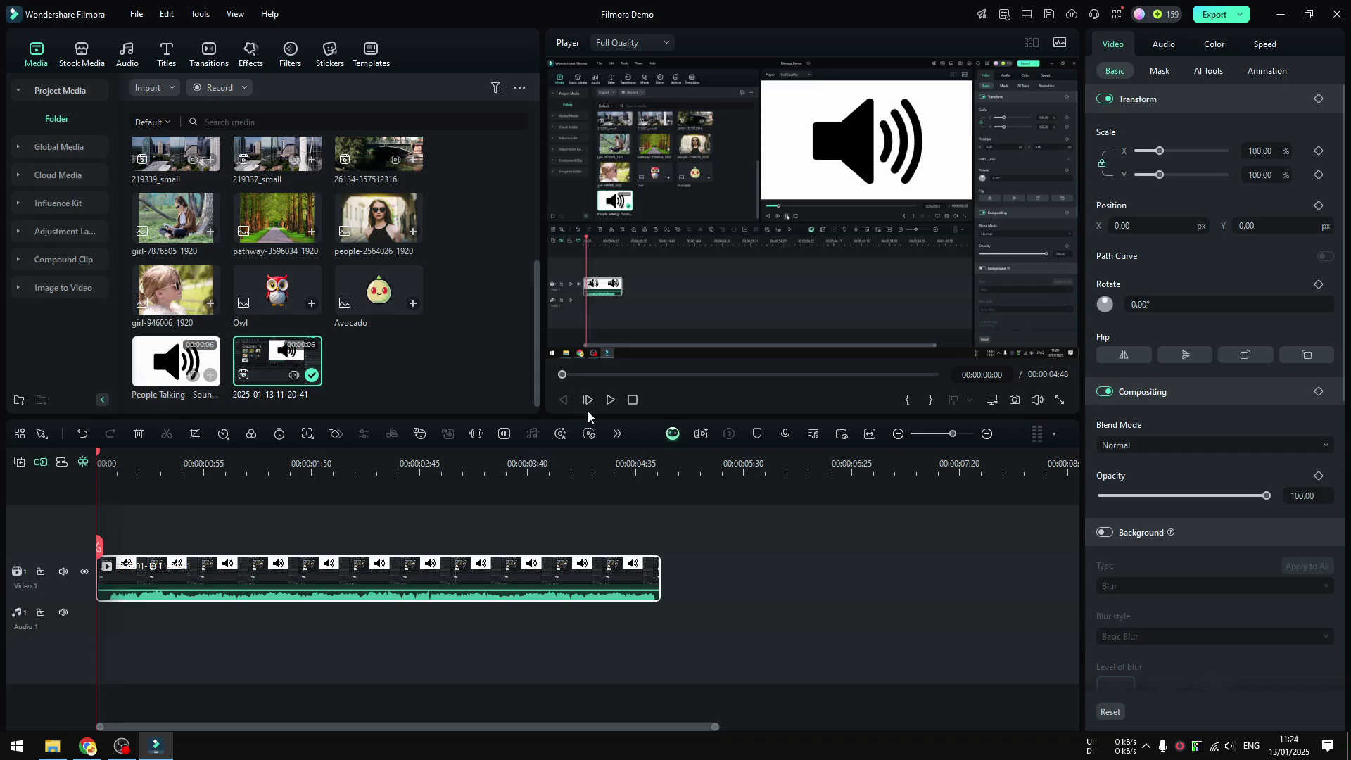
Step: Play the trimmed clip back and scrub the playhead through it
left_click(610, 403)
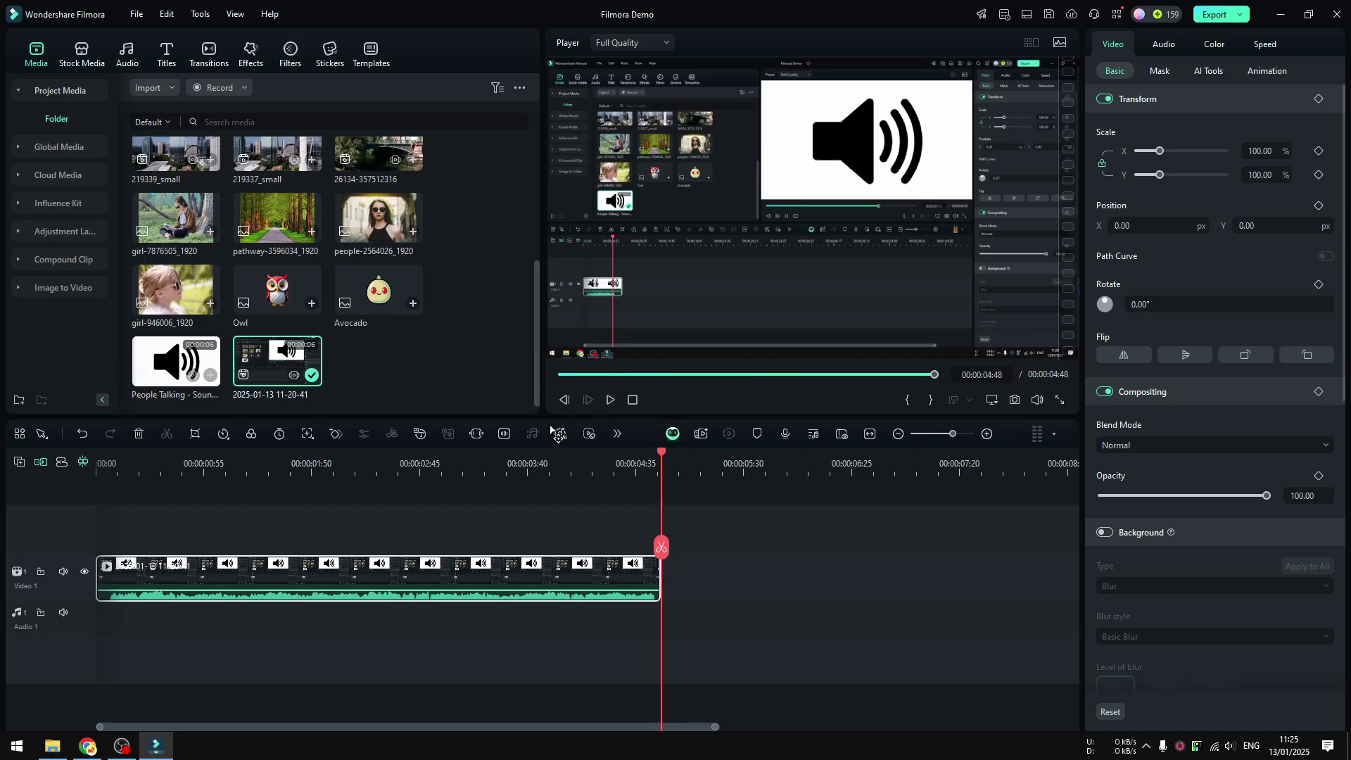
left_click(253, 459)
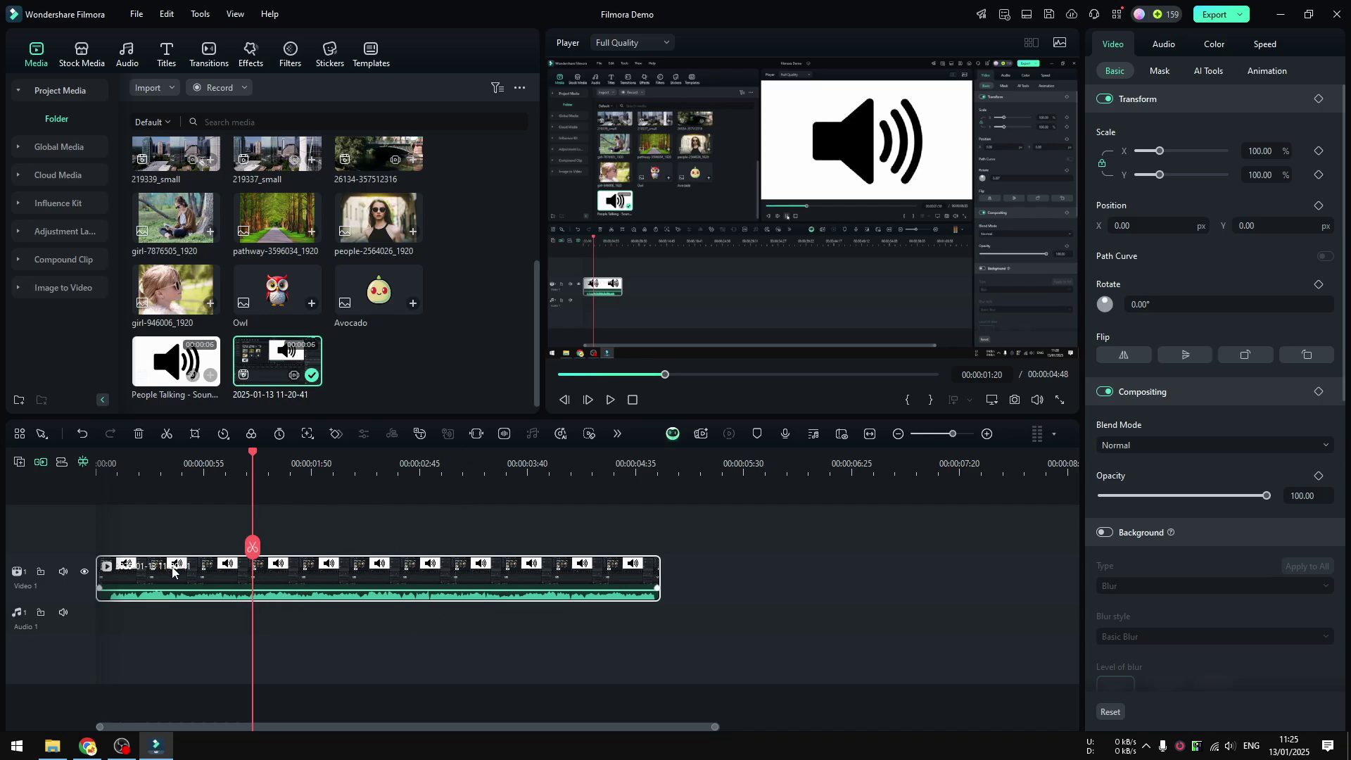
left_click_drag(253, 546, 131, 524)
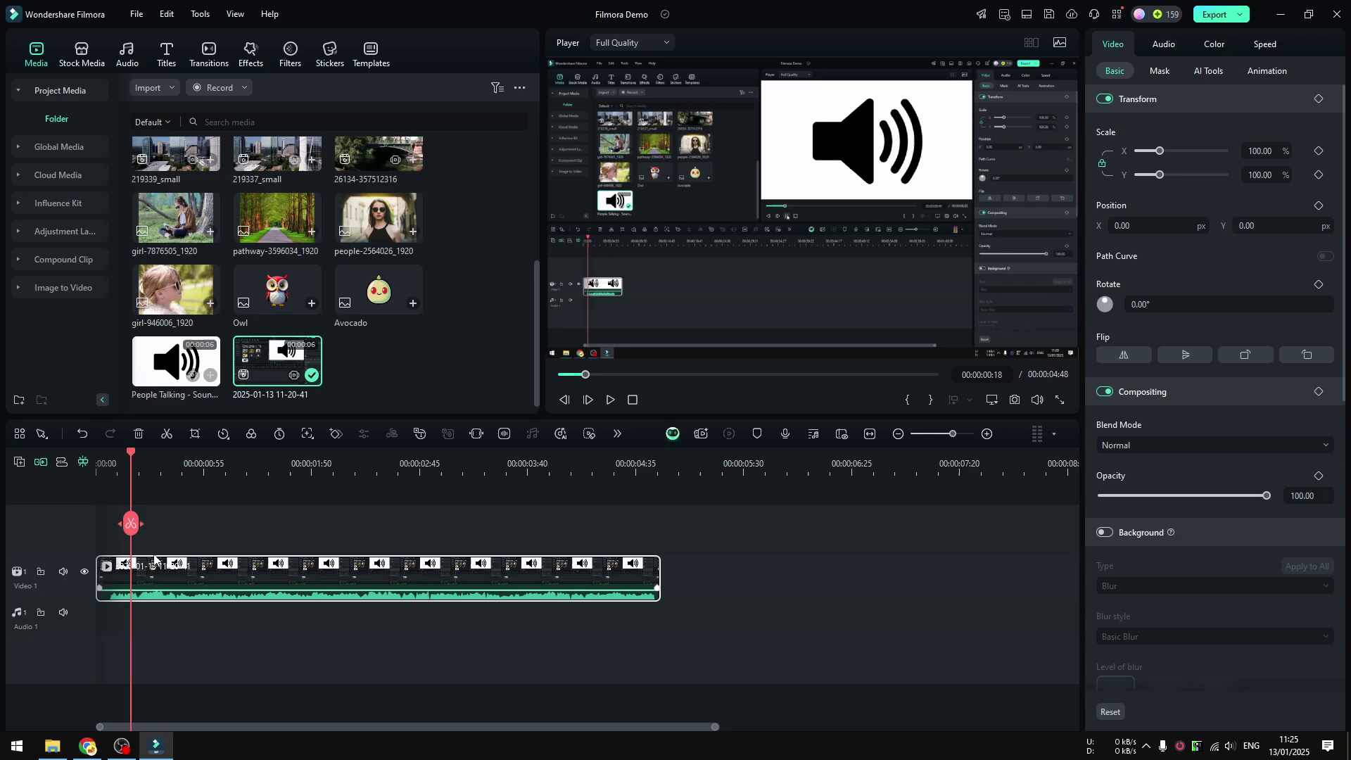
Step: Detach the recording's audio onto Audio 1 and delete the video clip
right_click(205, 573)
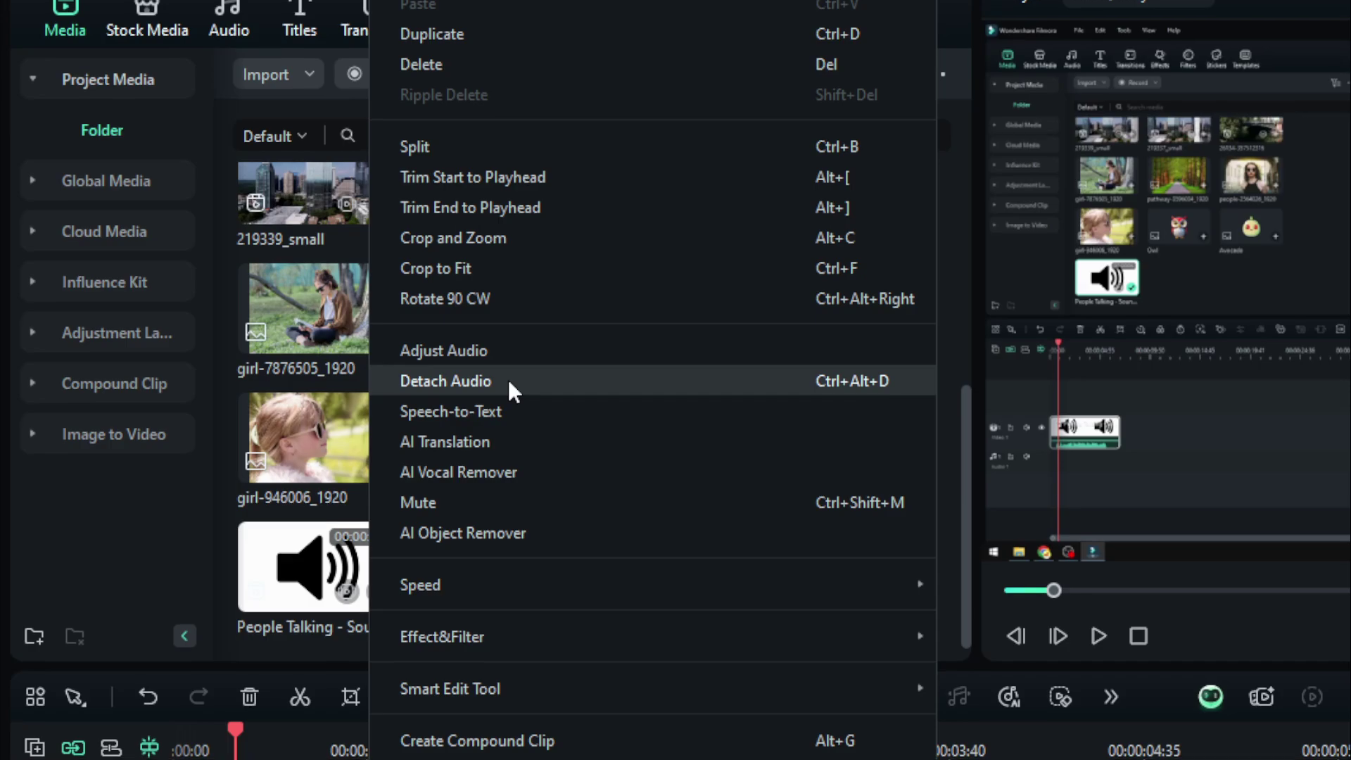
left_click(292, 261)
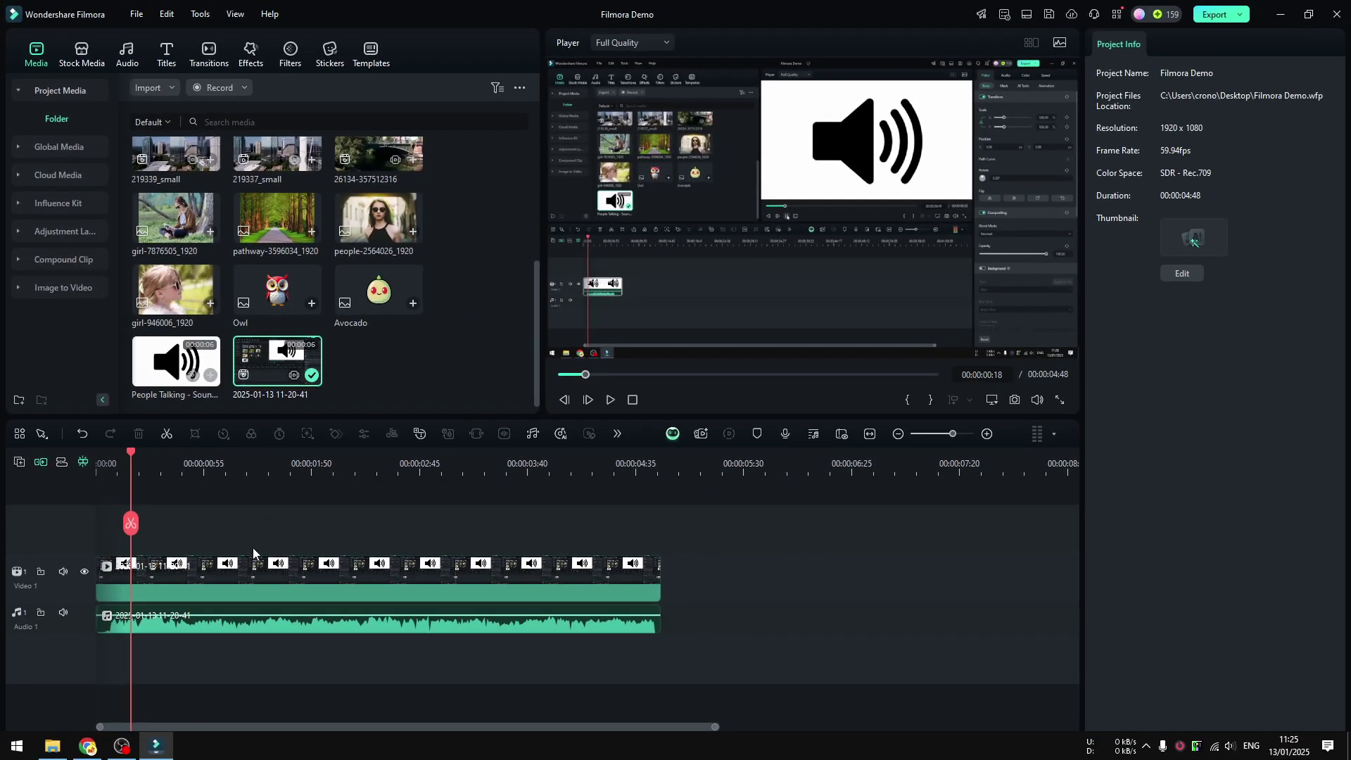
left_click(231, 571)
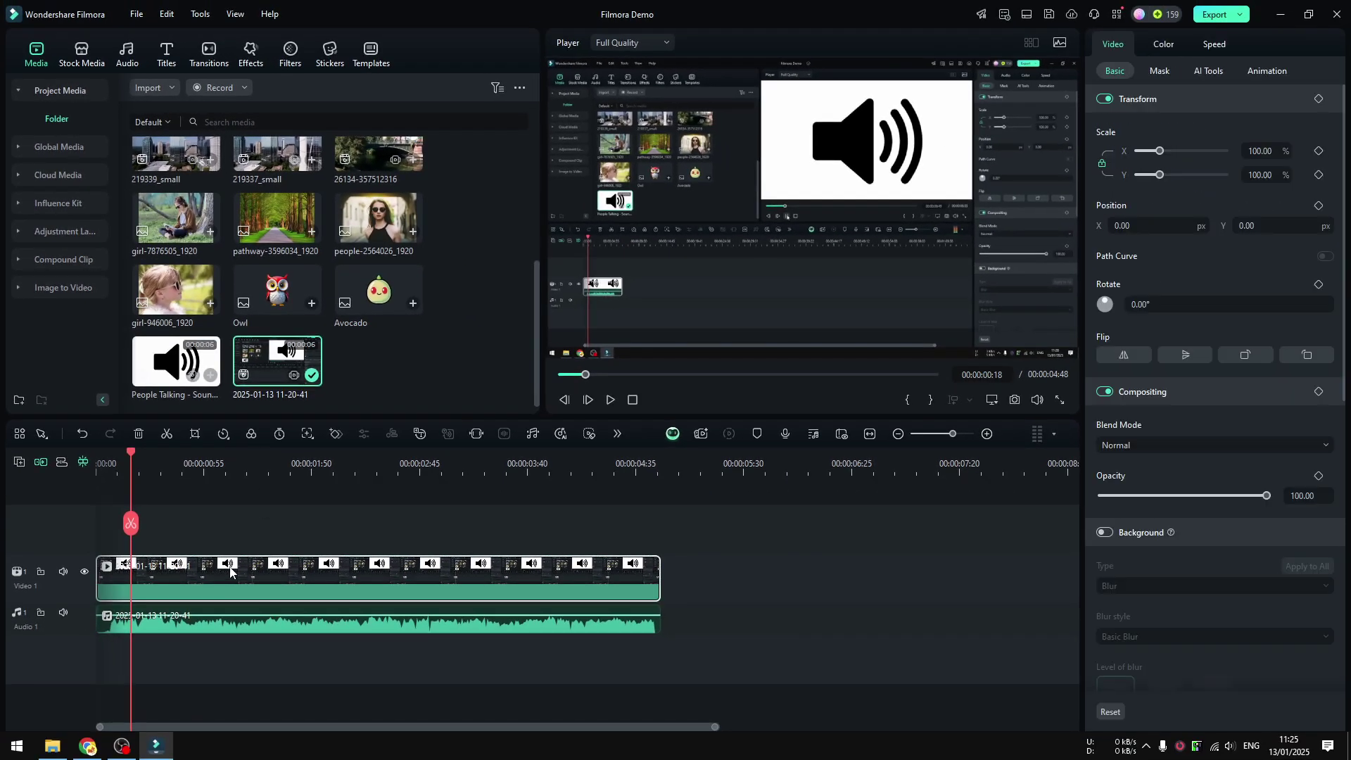
mouse_move(285, 559)
left_mouse_down()
mouse_move(332, 556)
mouse_move(285, 560)
left_mouse_up()
right_click(246, 574)
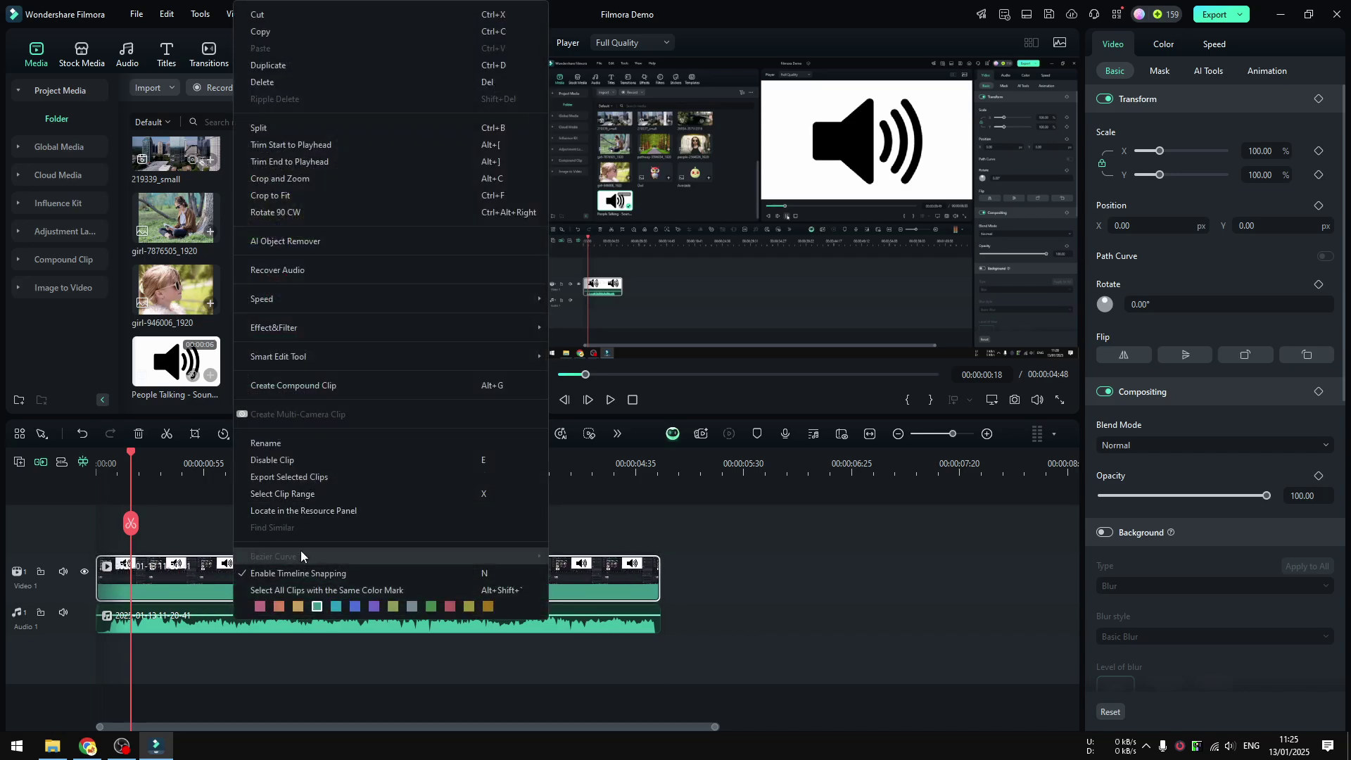
left_click(294, 81)
Step: Play the detached 00:04:48 audio clip from the start
left_click(172, 622)
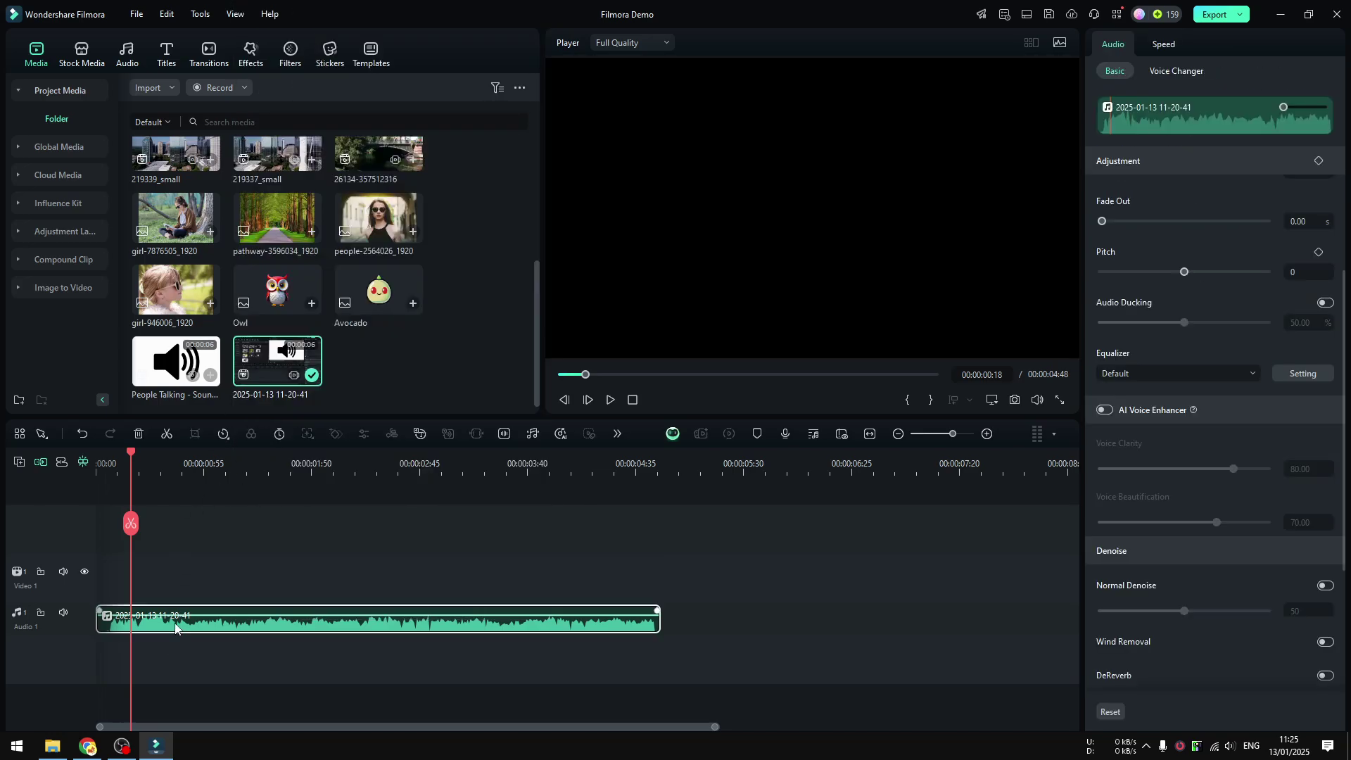
left_click_drag(132, 520, 96, 522)
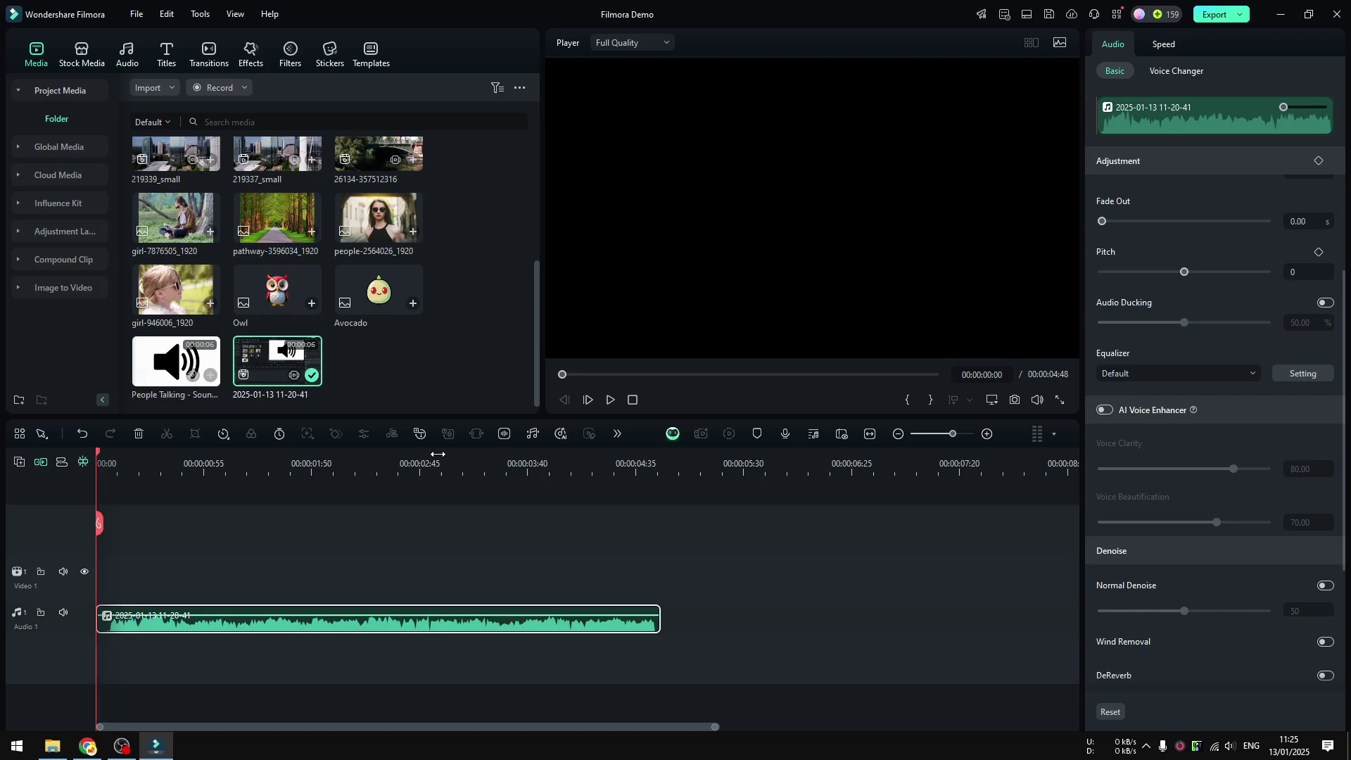
left_click(611, 399)
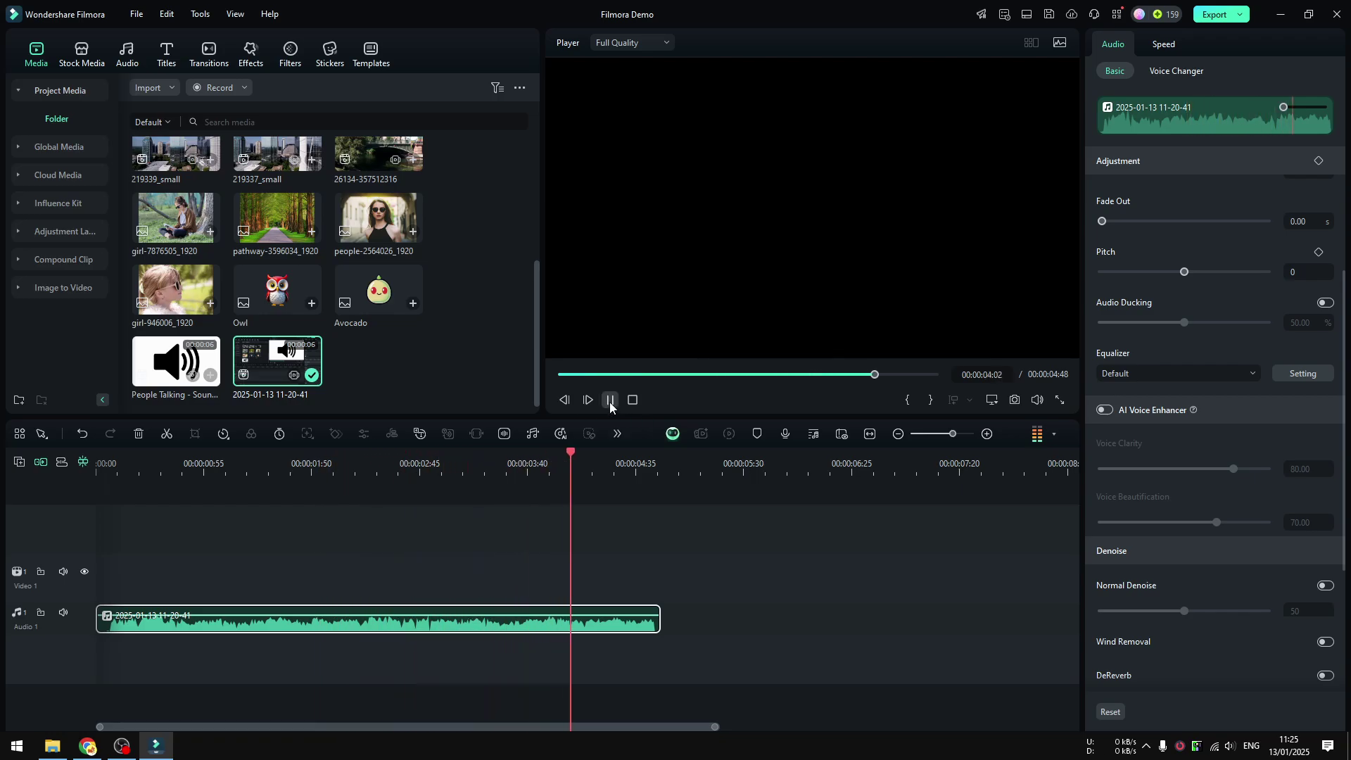
left_click(611, 400)
left_click(556, 527)
left_click_drag(516, 526, 251, 513)
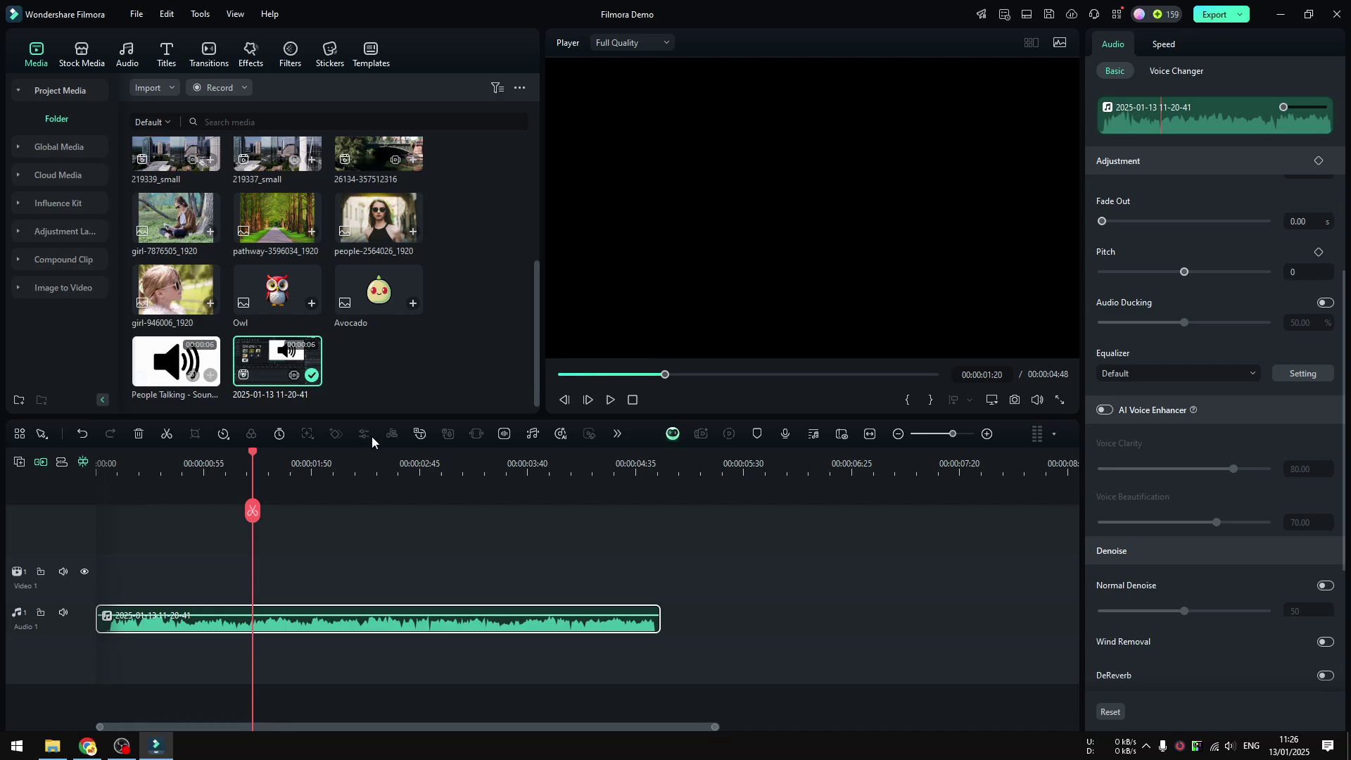
left_click(236, 14)
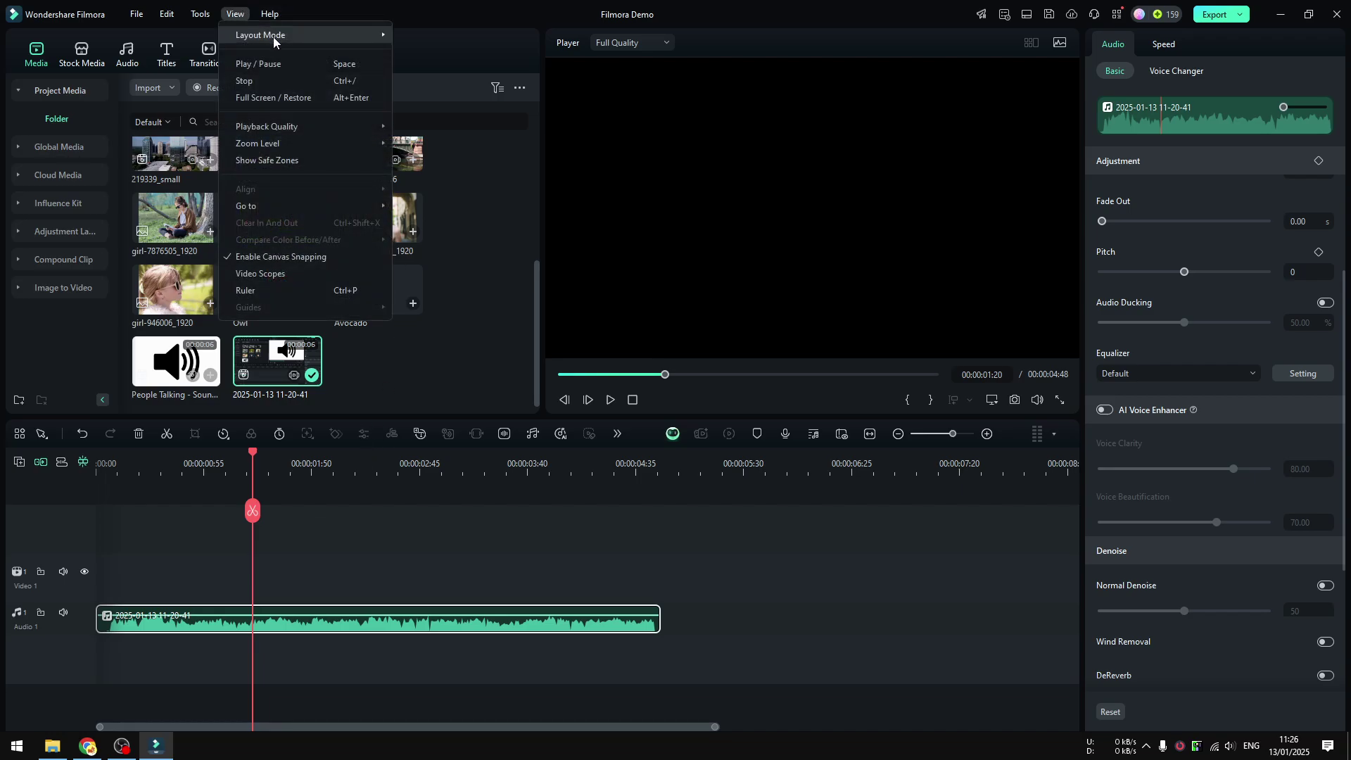
mouse_move(273, 37)
left_click(470, 104)
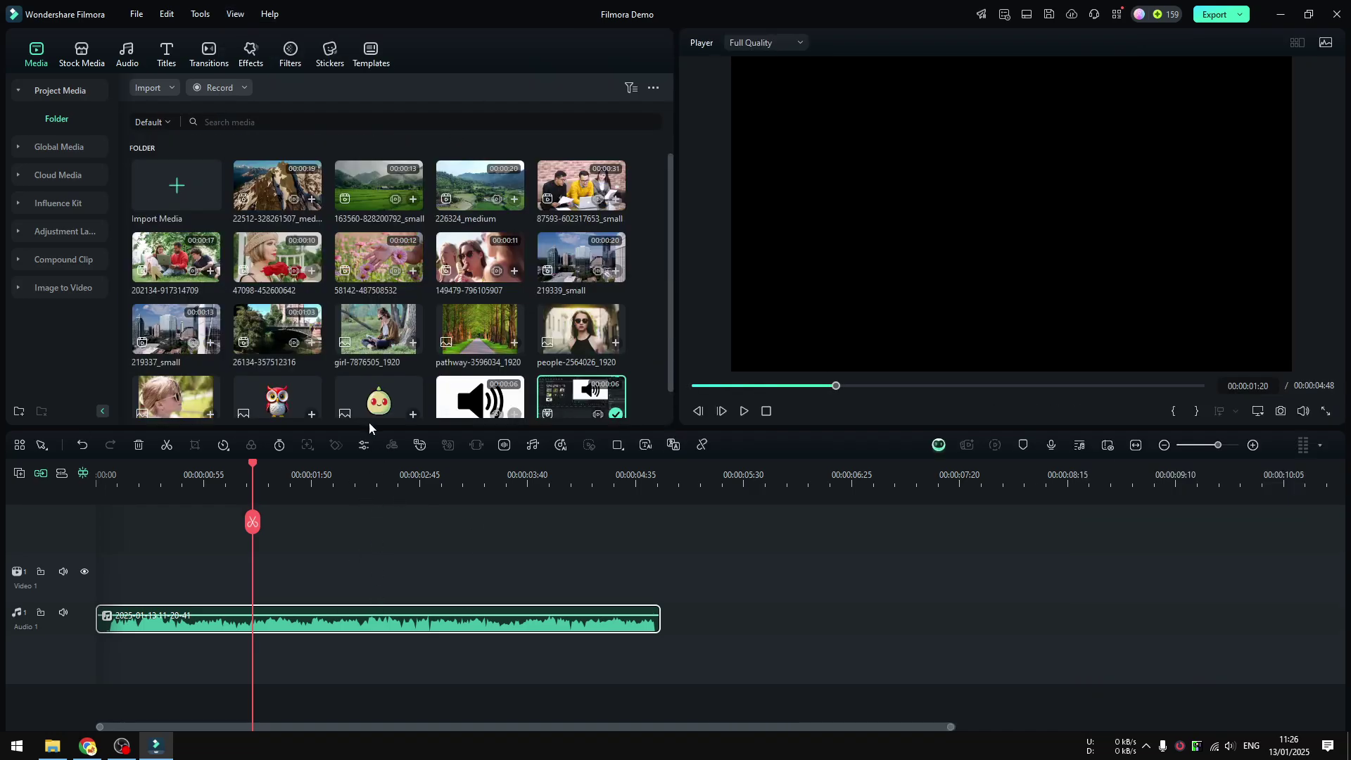
left_click(363, 446)
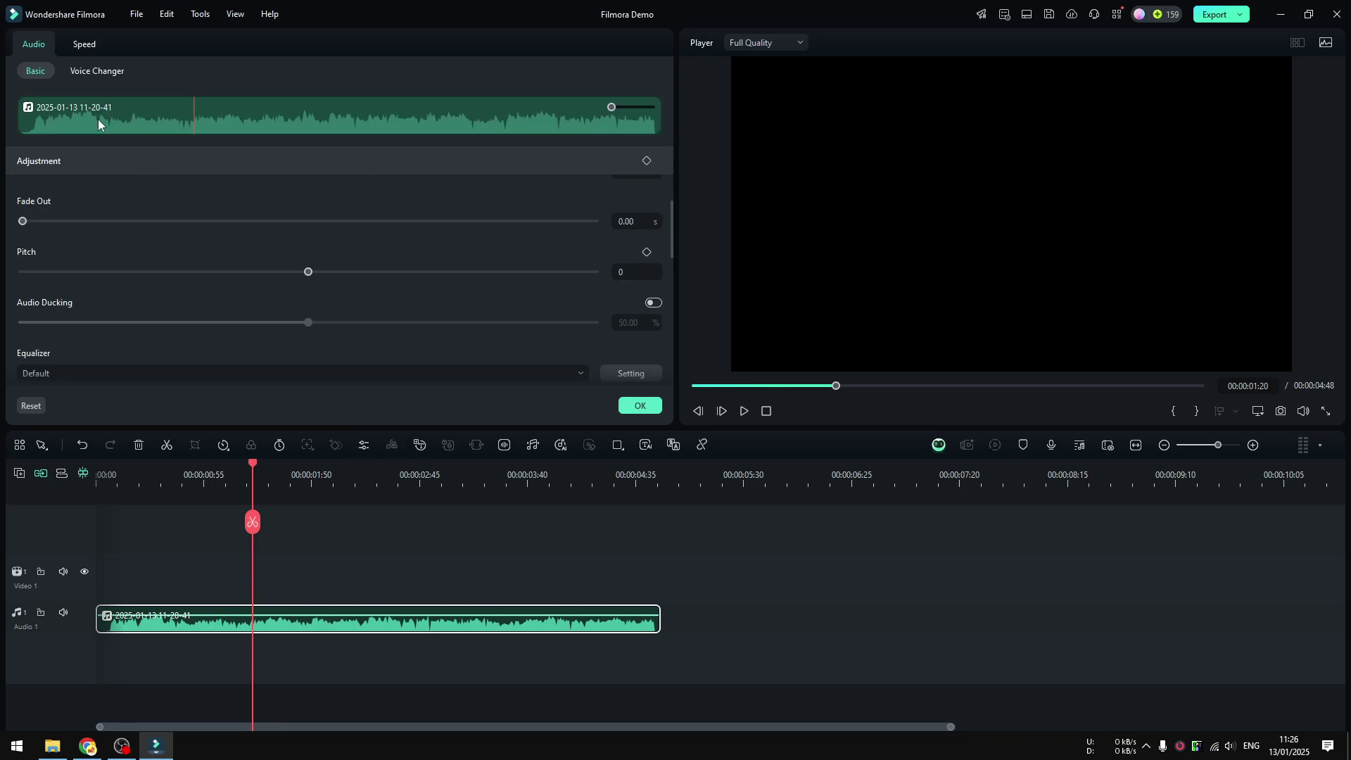
left_click(228, 17)
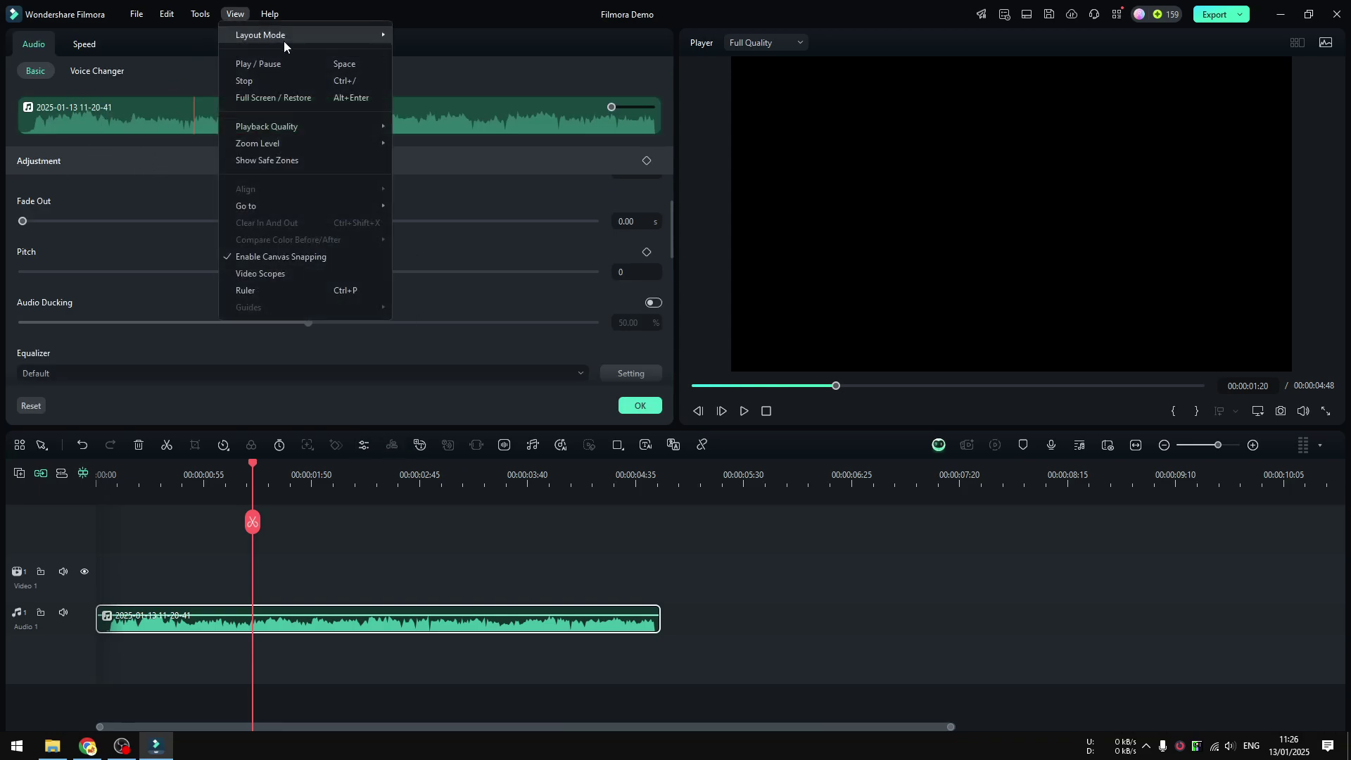
mouse_move(286, 33)
left_click(421, 36)
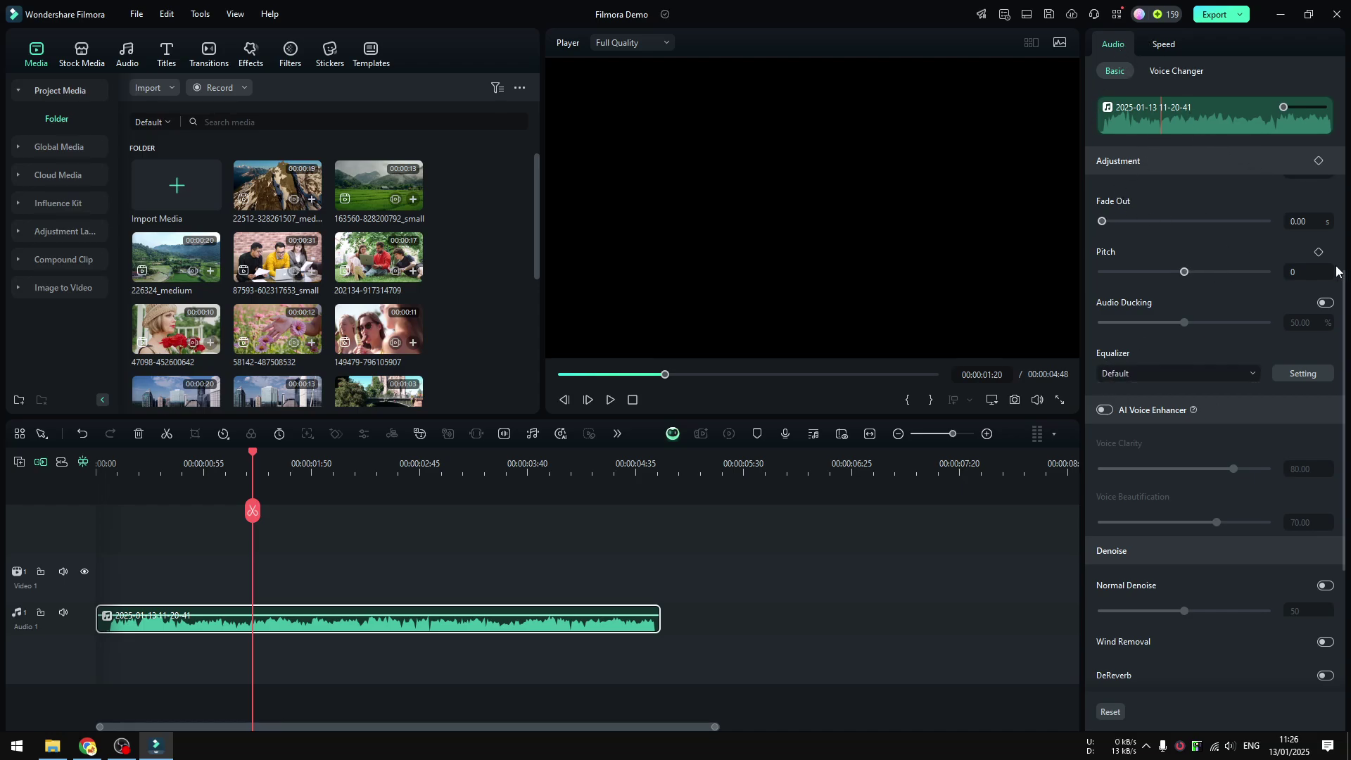
Step: Scroll the Audio properties panel to reveal the Denoise section
scroll(1341, 281, "down", 3)
scroll(1334, 240, "up", 5)
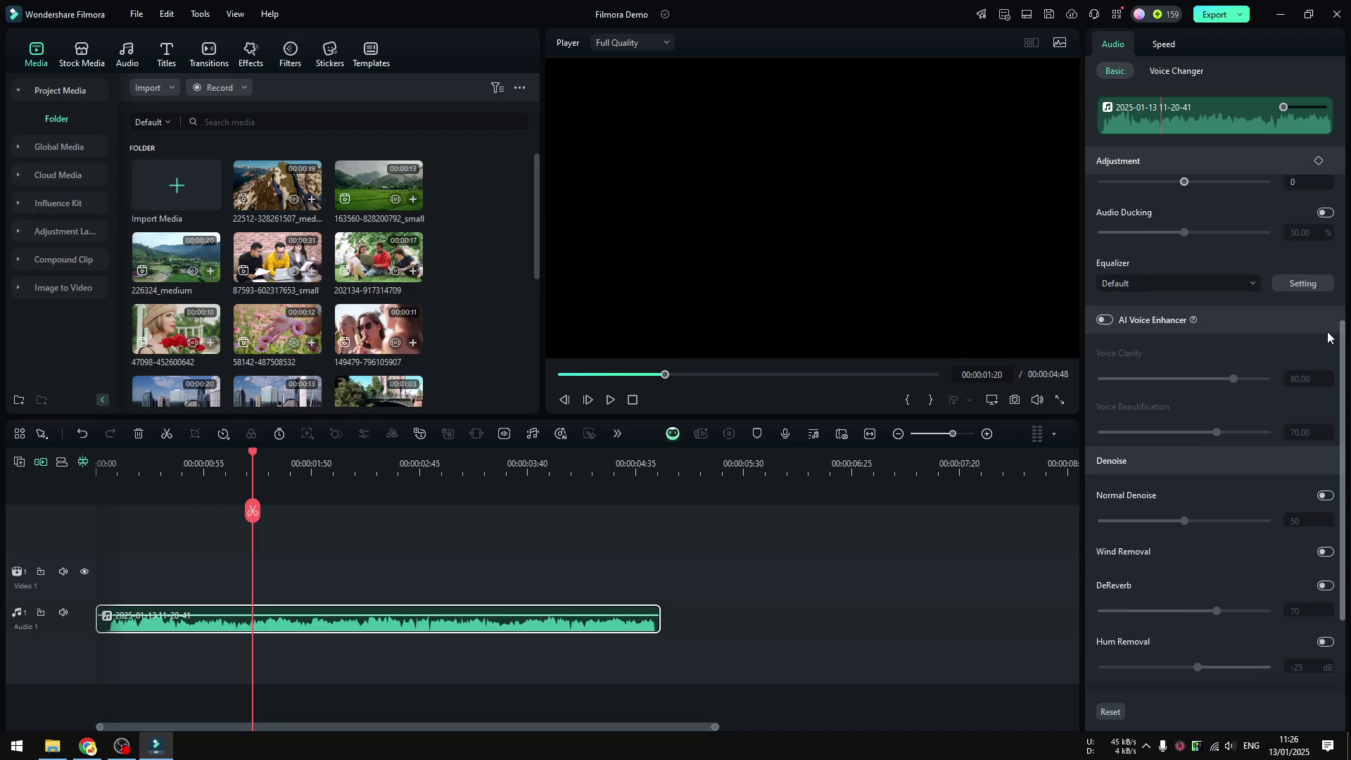
scroll(1333, 213, "up", 2)
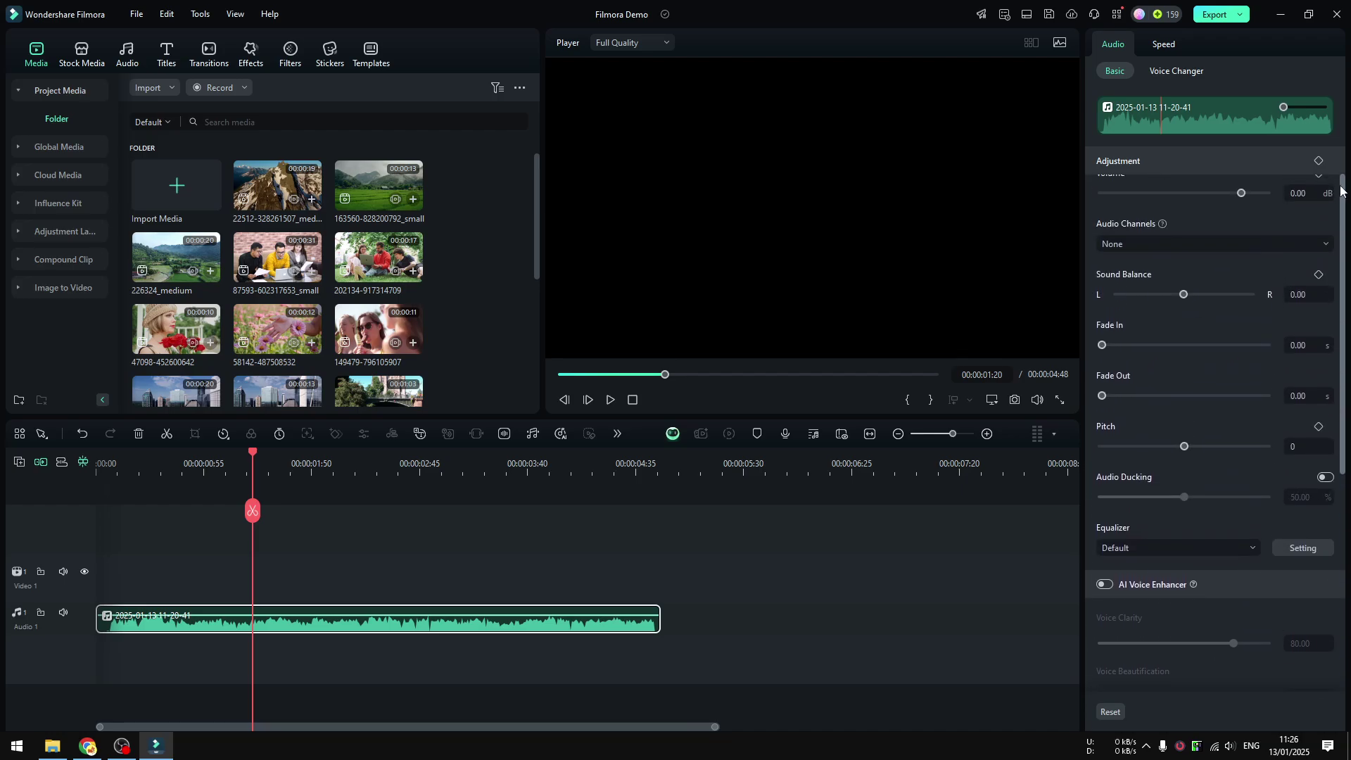
scroll(1339, 189, "up", 1)
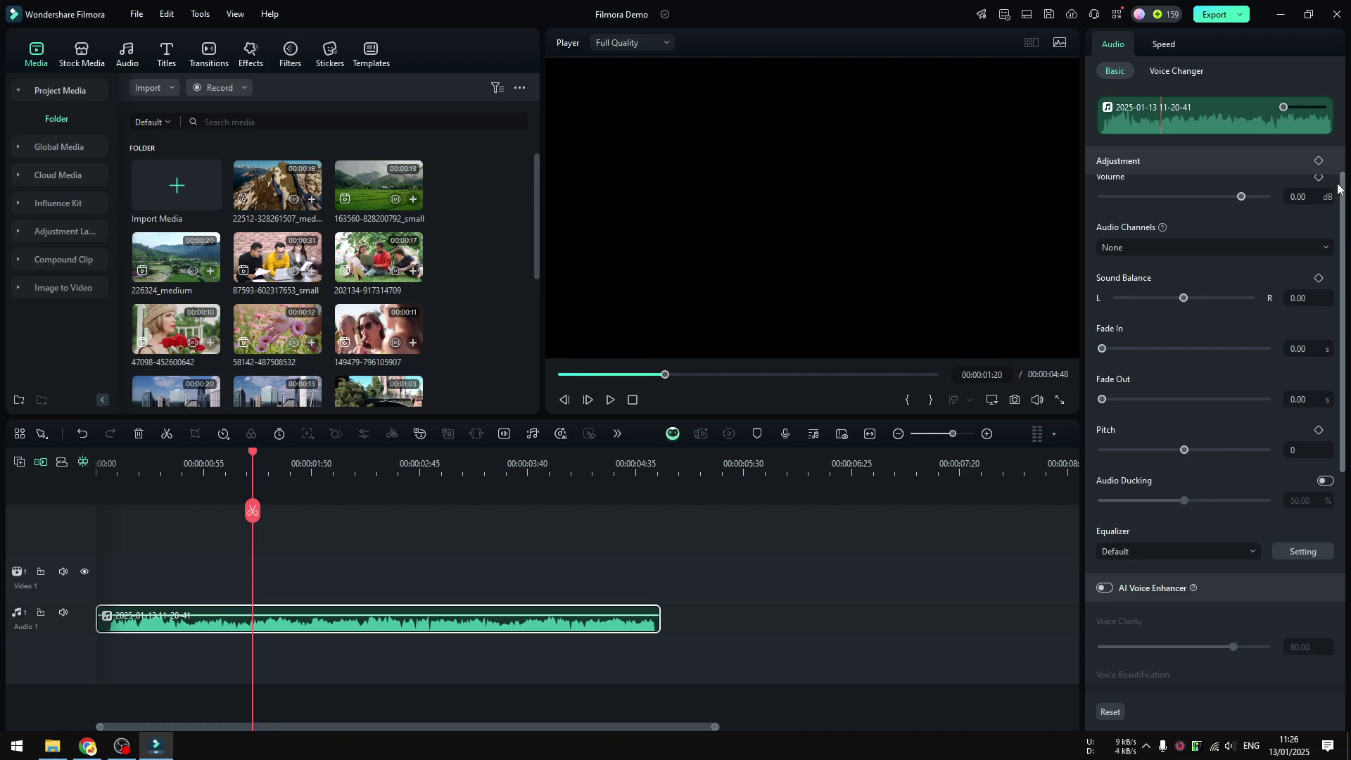
left_click_drag(1340, 189, 1333, 433)
scroll(1337, 408, "up", 1)
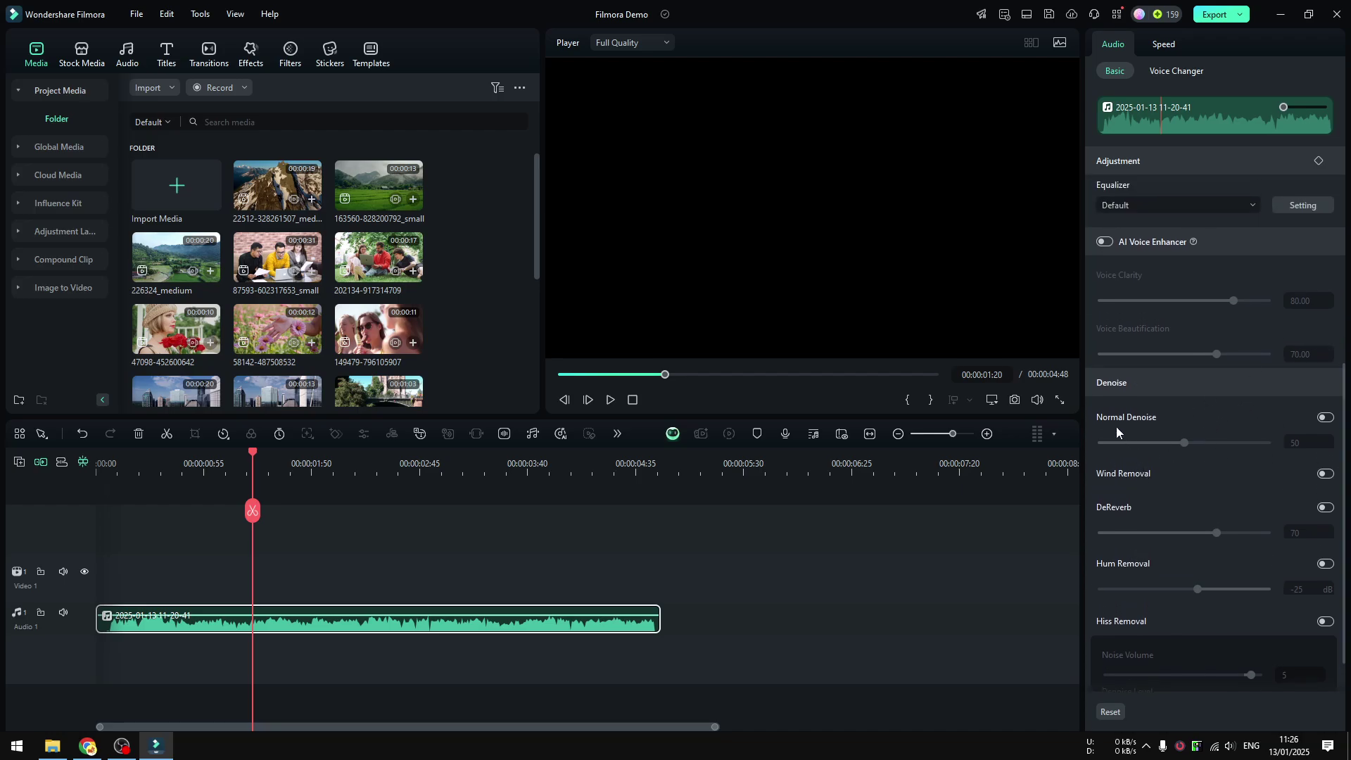
Step: Turn on Normal Denoise at about 20 and play the audio from the start to judge it
left_click(1325, 418)
left_click_drag(1183, 443, 1133, 441)
left_click(102, 503)
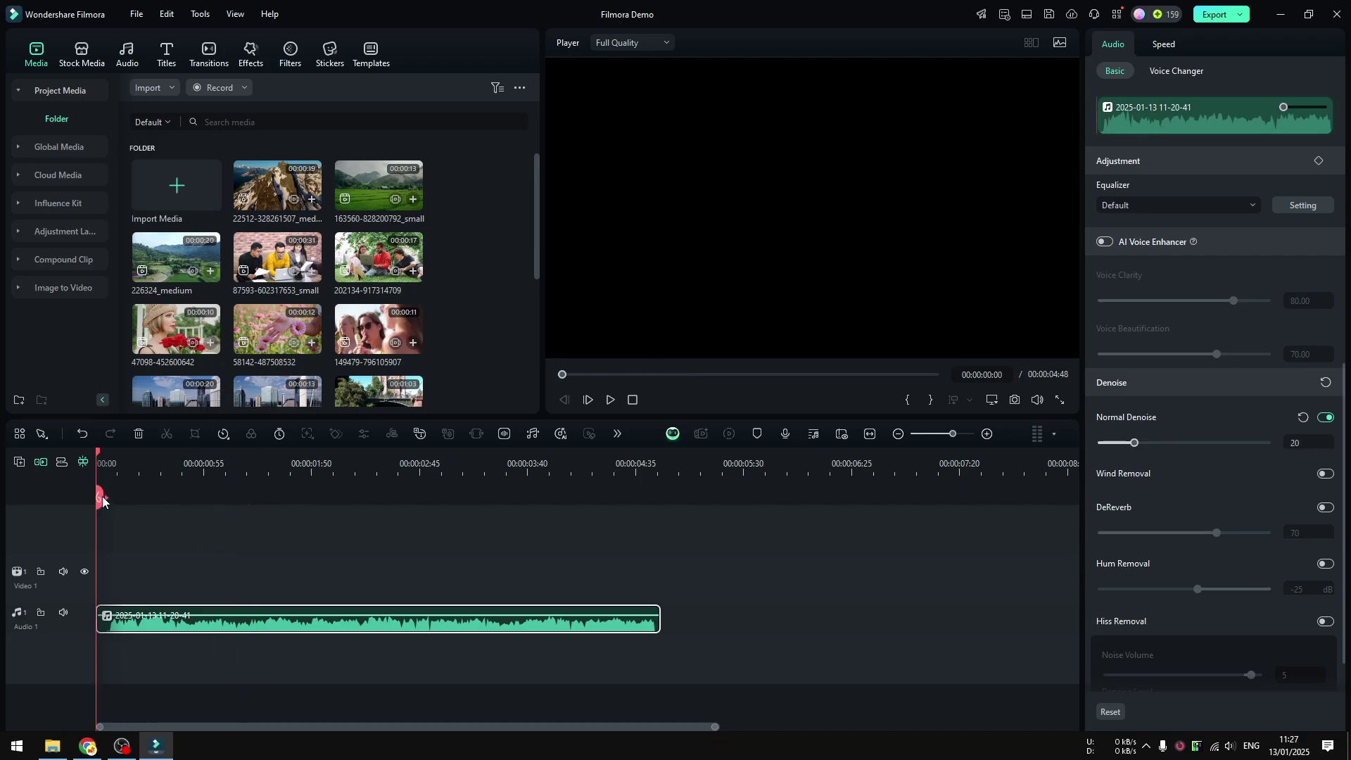
key("space")
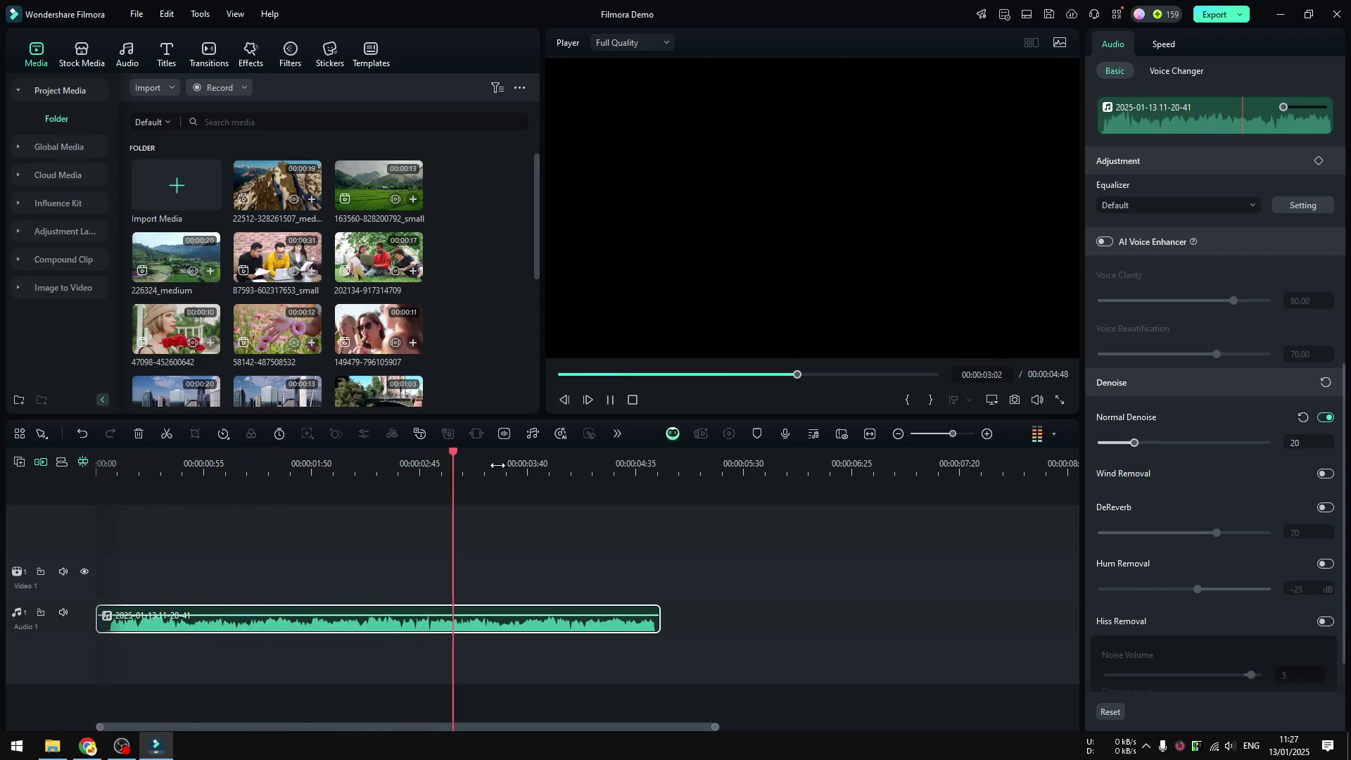
key("space")
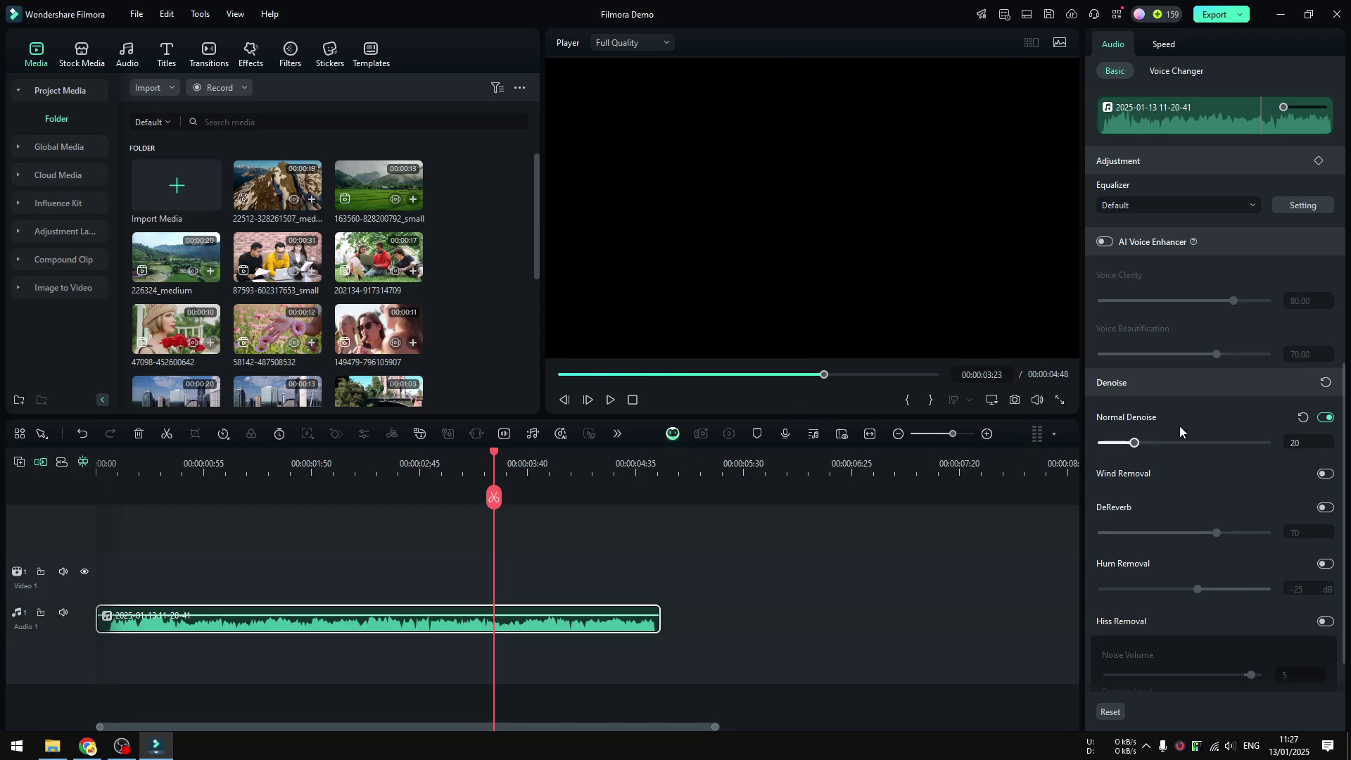
Step: Raise Normal Denoise to 100 and listen to the fully denoised audio
left_click_drag(1143, 448, 1287, 445)
left_click(123, 467)
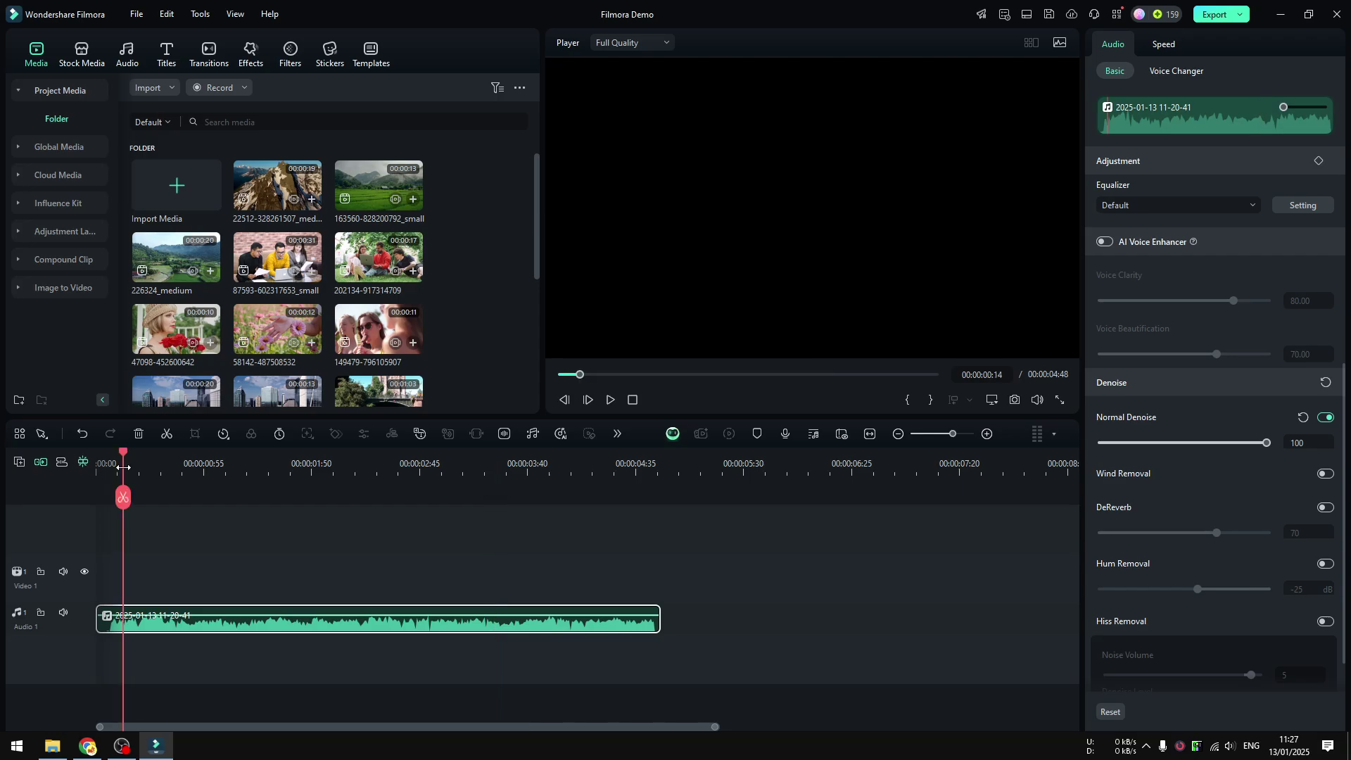
key("Home")
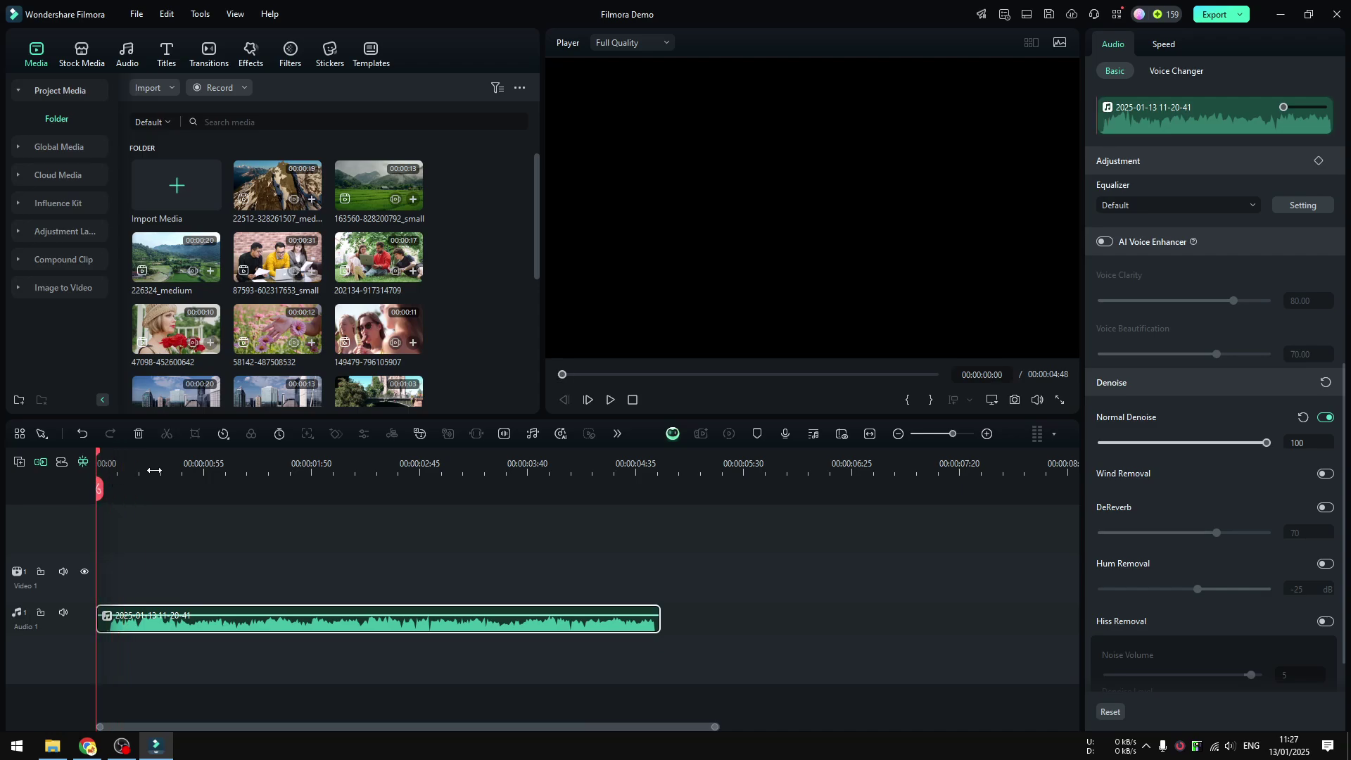
key("space")
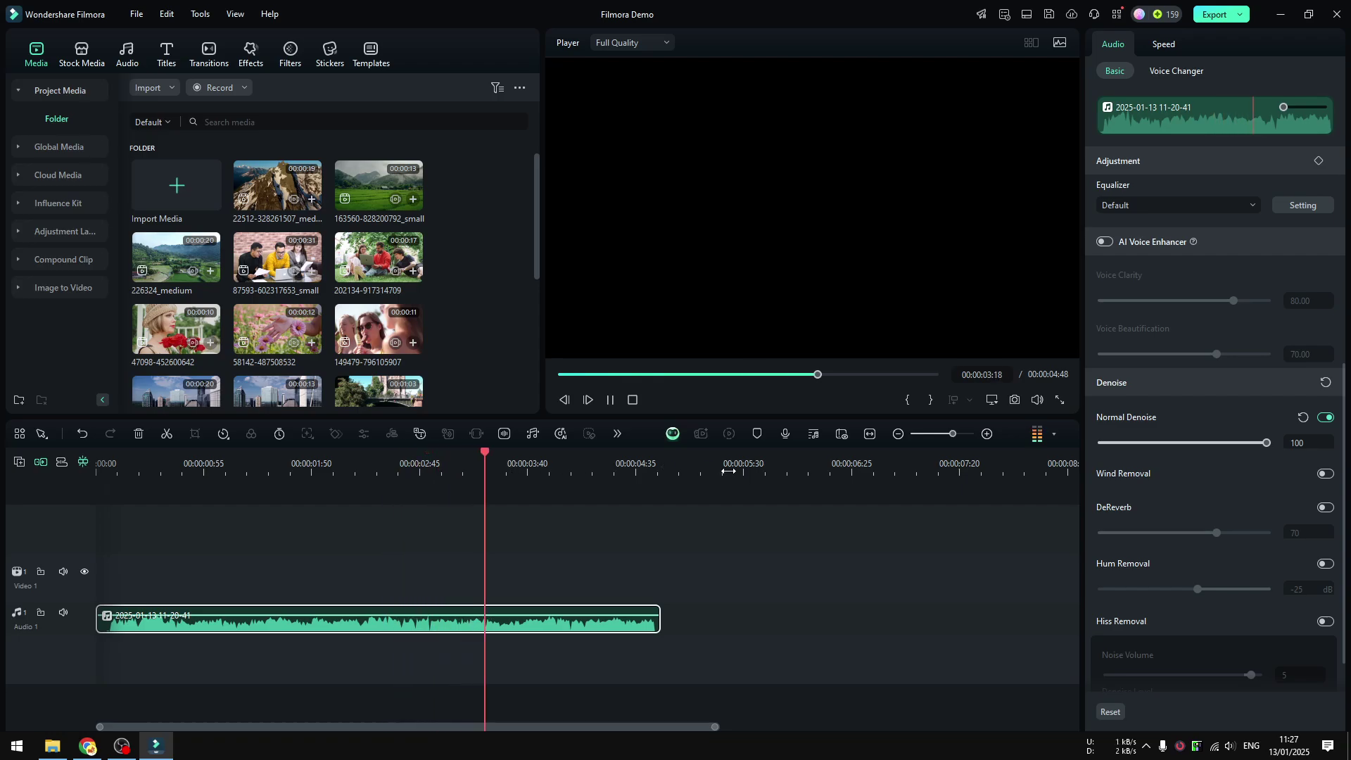
key("space")
Step: Lower Normal Denoise again and enter an exact strength of 20
left_click_drag(1225, 444, 1151, 446)
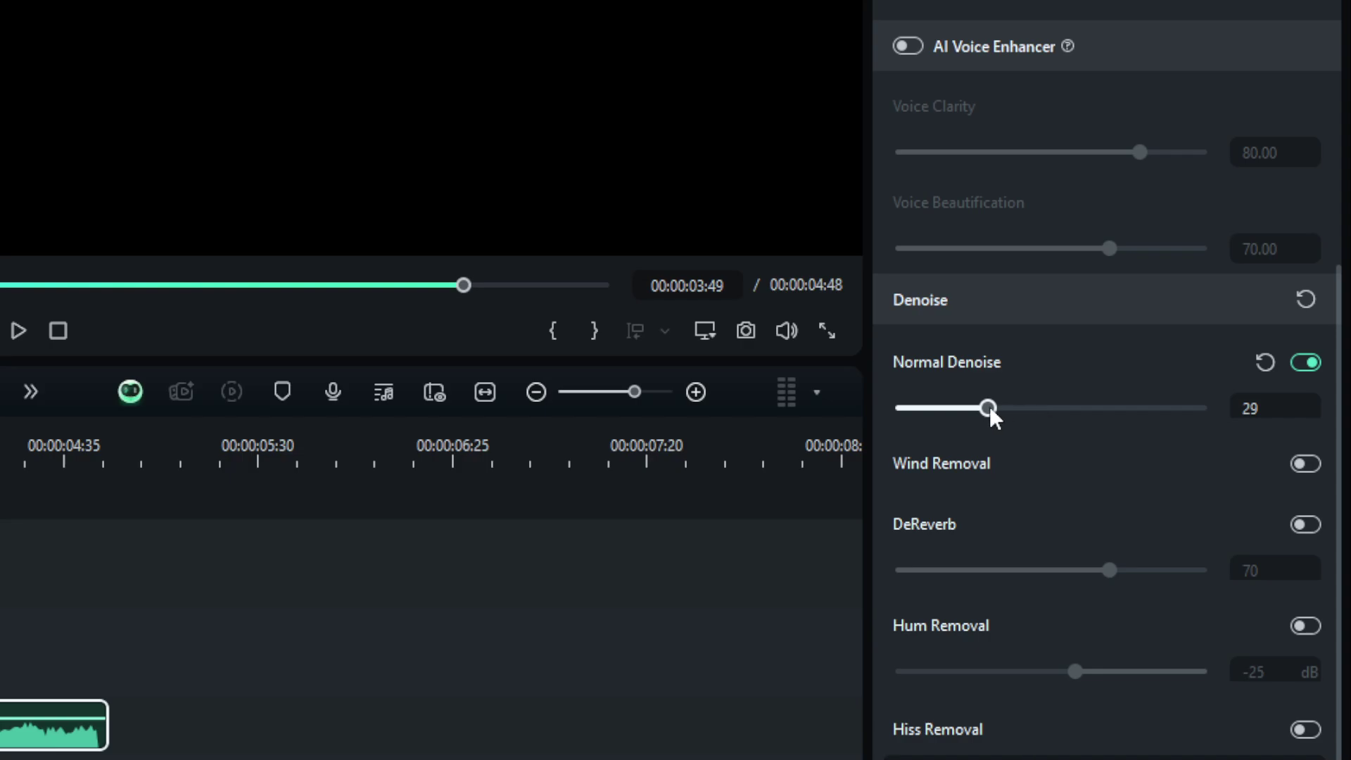
left_click_drag(987, 409, 968, 408)
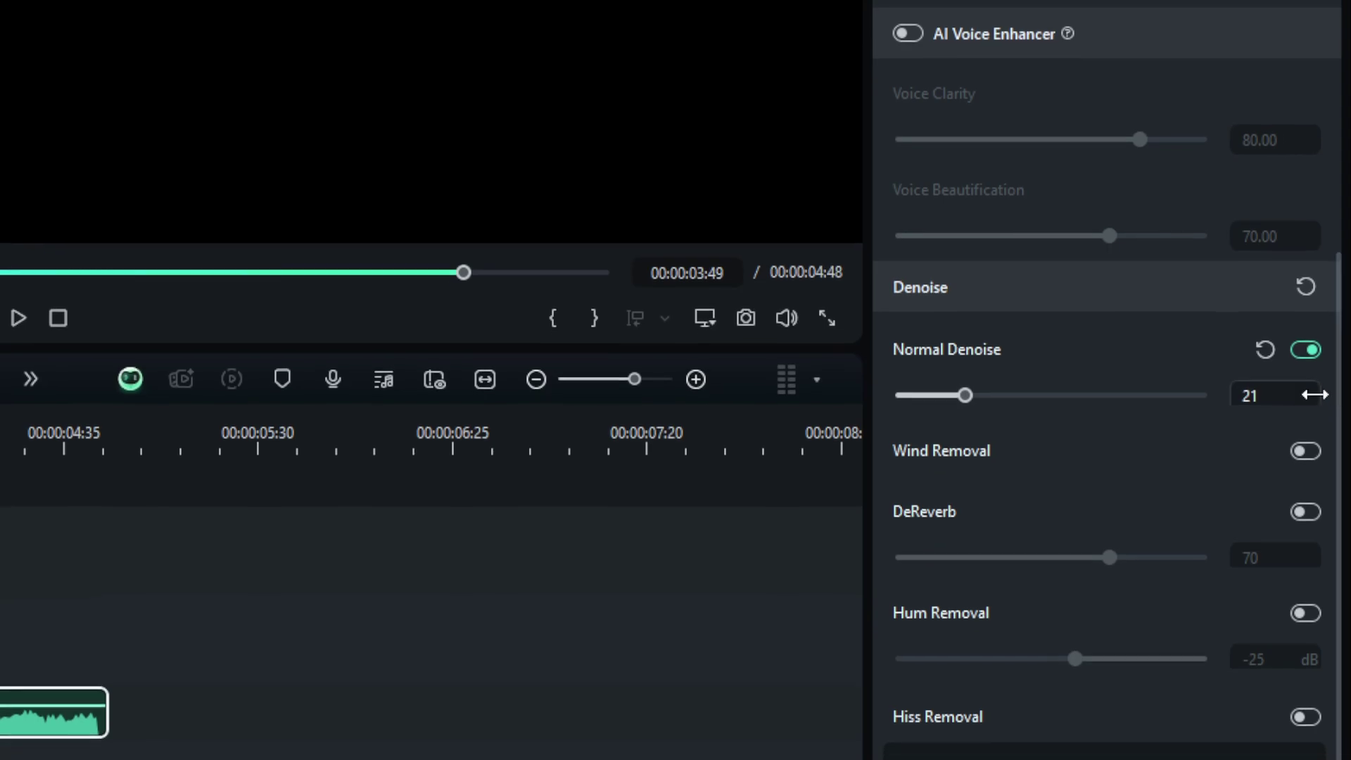
double_click(1269, 408)
type("20")
key("Return")
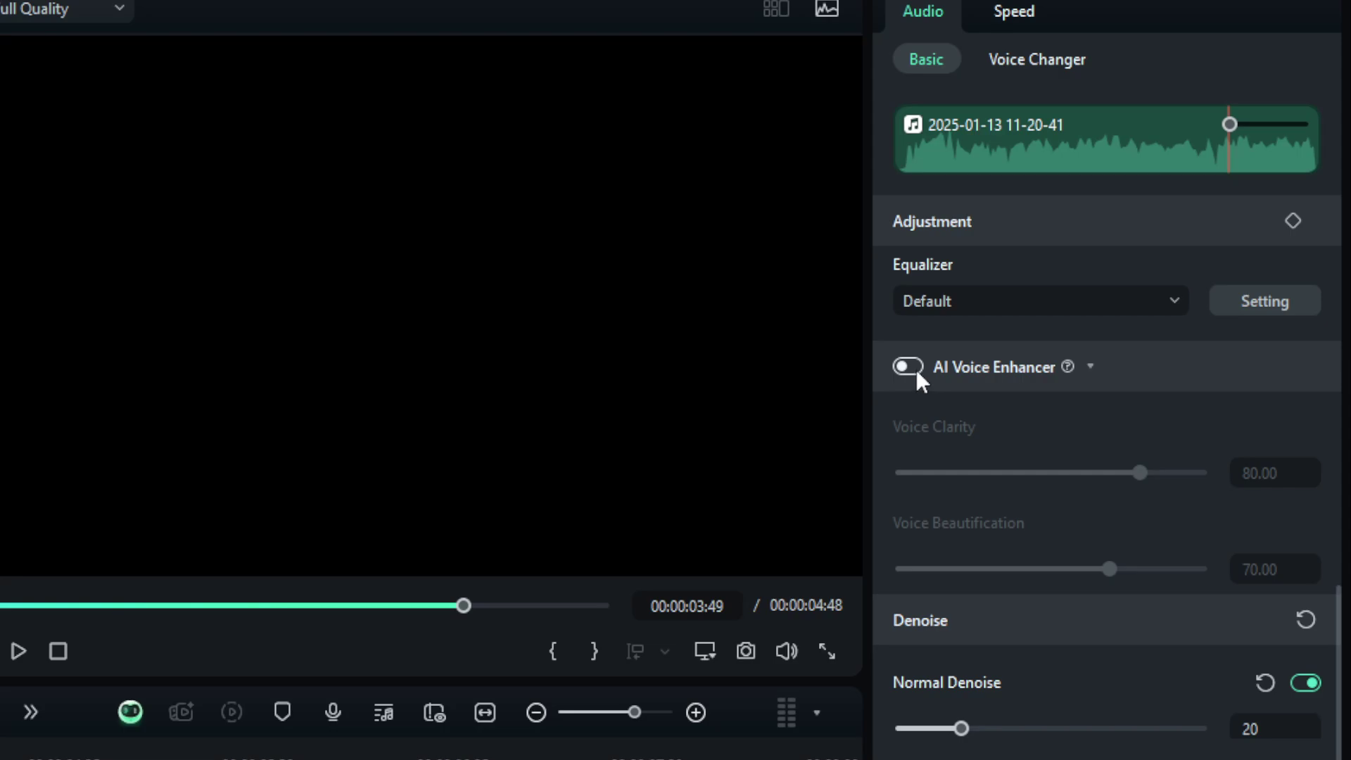
Step: Turn on AI Voice Enhancer with Voice Clarity 33 and Voice Beautification 38
left_click(914, 368)
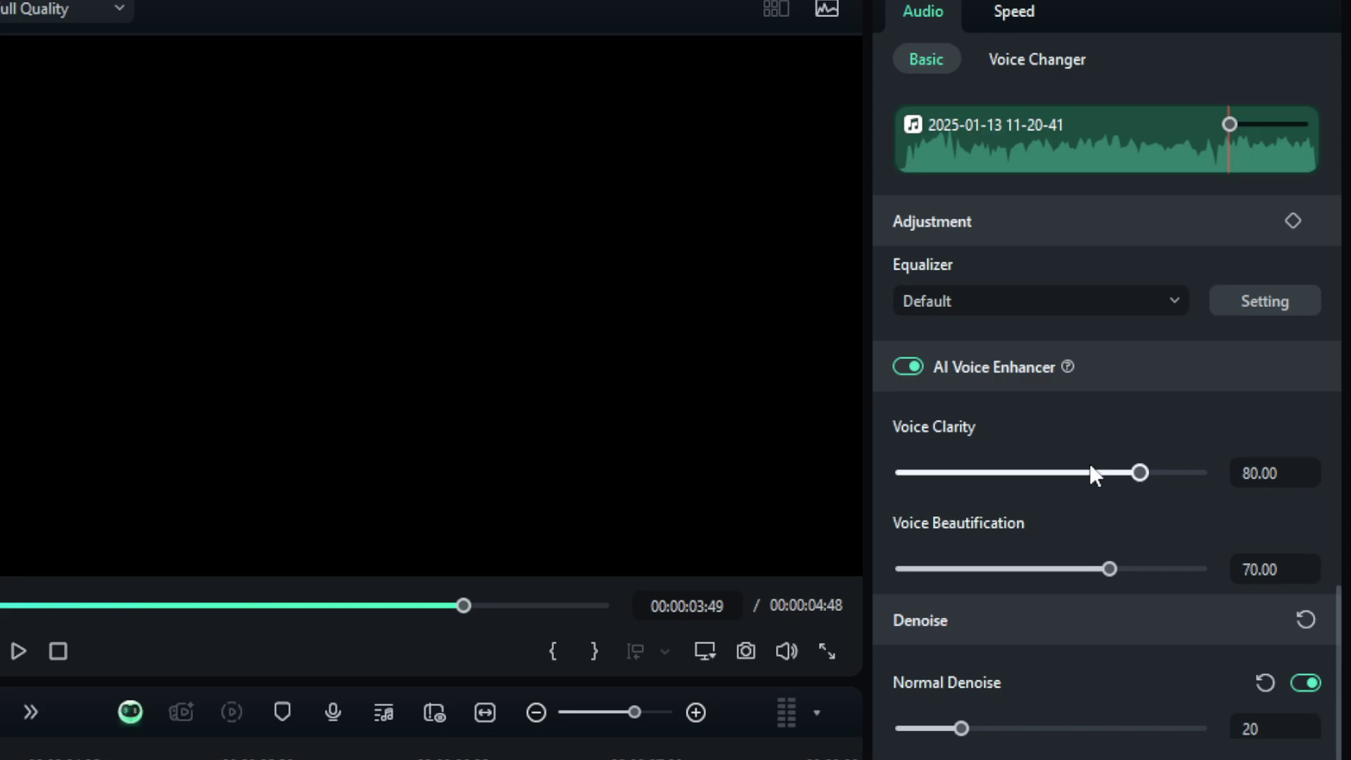
scroll(1089, 464, "down", 1)
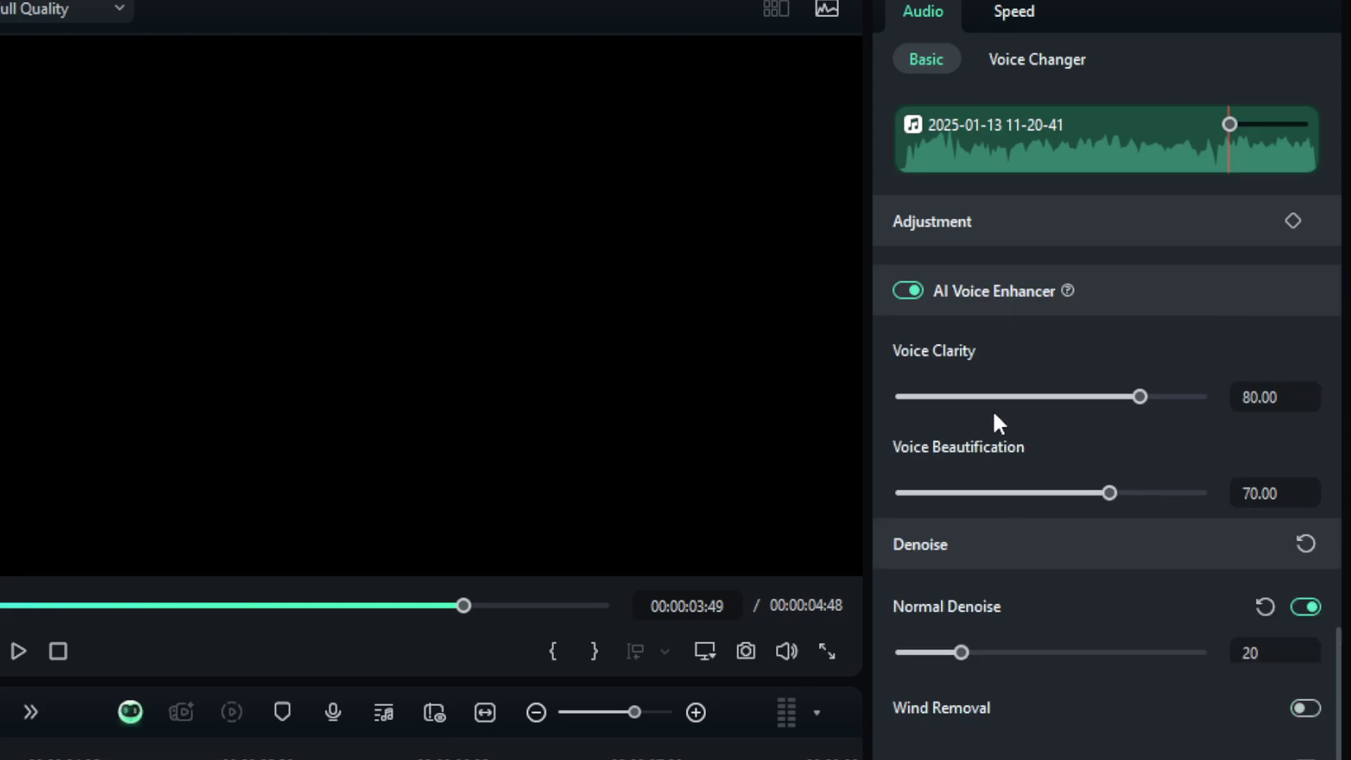
mouse_move(995, 397)
left_mouse_down()
mouse_move(1007, 397)
mouse_move(867, 404)
mouse_move(1245, 397)
mouse_move(910, 398)
mouse_move(1005, 395)
mouse_move(1002, 380)
left_mouse_up()
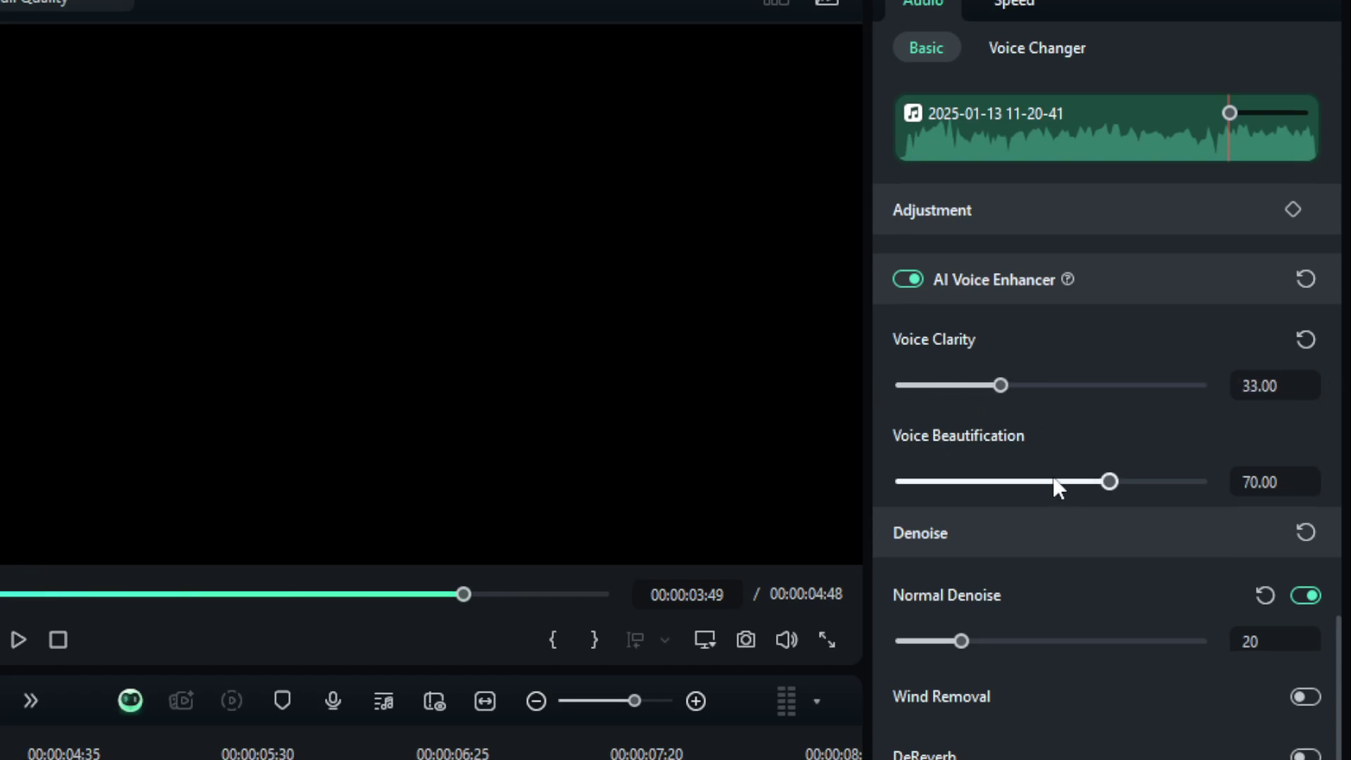
left_click(1013, 483)
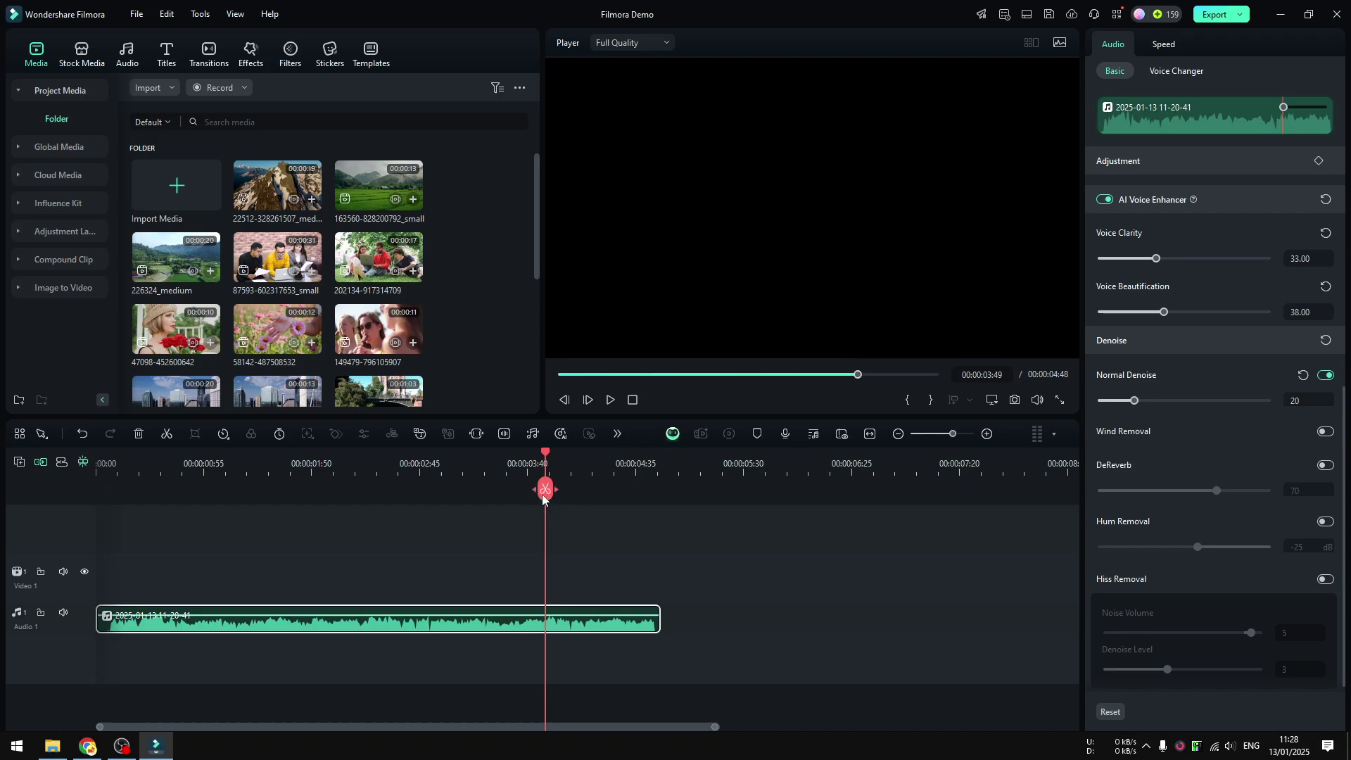
Step: Listen back, then raise Voice Clarity to 60 and replay the recording
left_click_drag(543, 498, 106, 493)
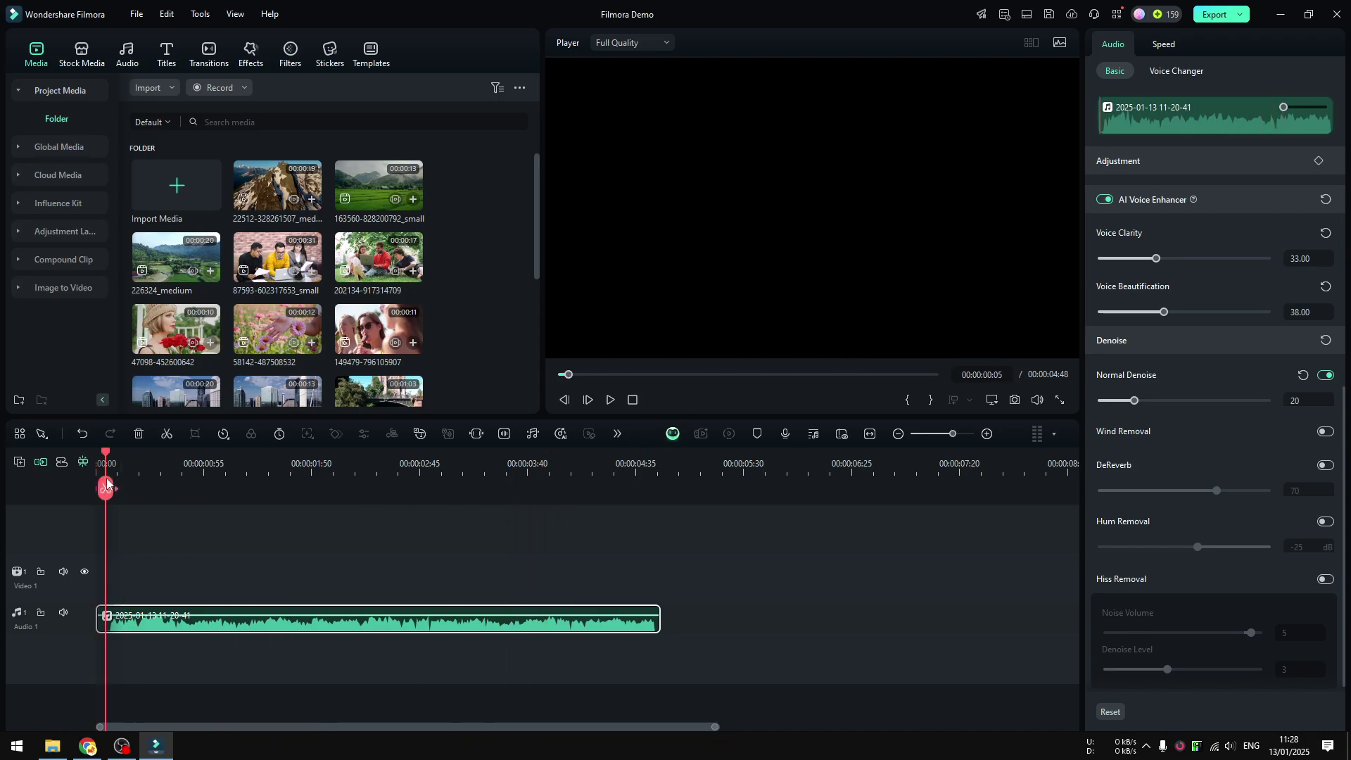
left_click(609, 401)
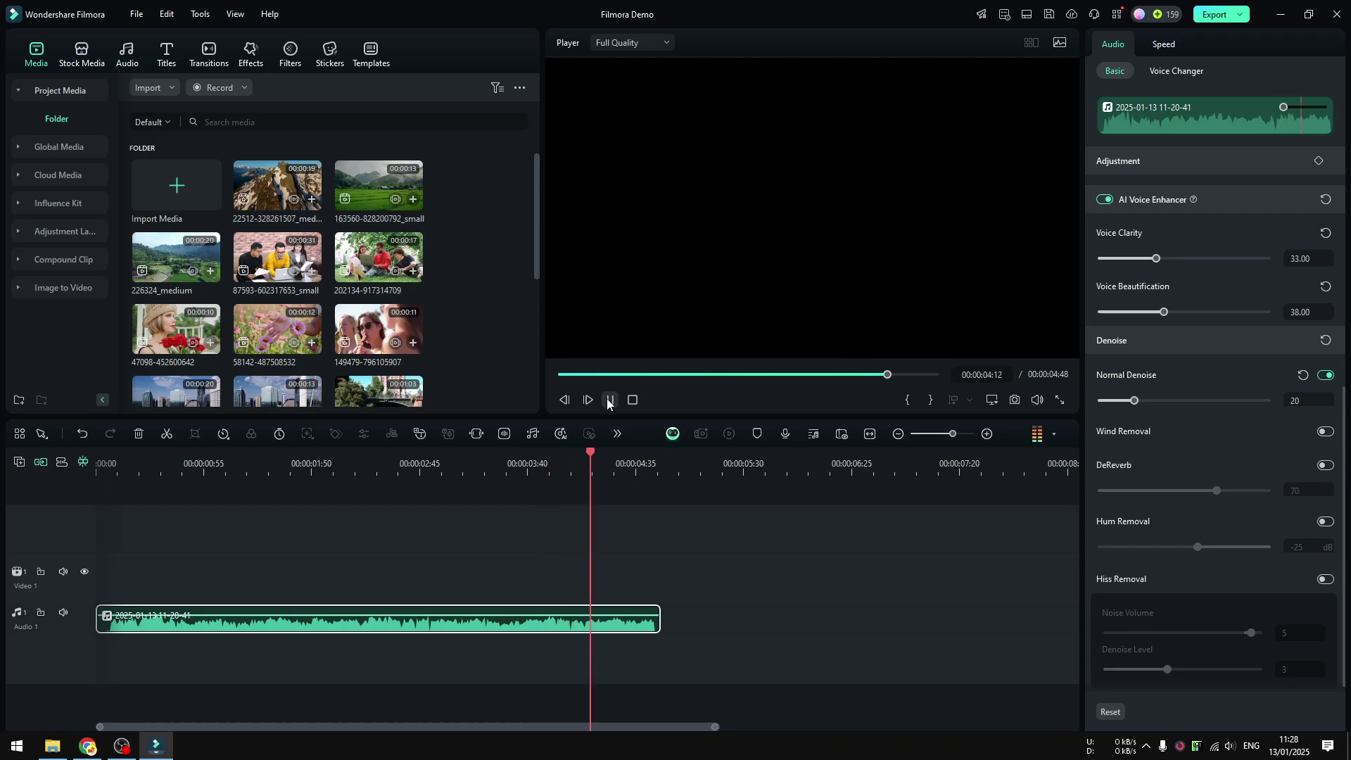
left_click(610, 400)
left_click_drag(1150, 260, 1203, 261)
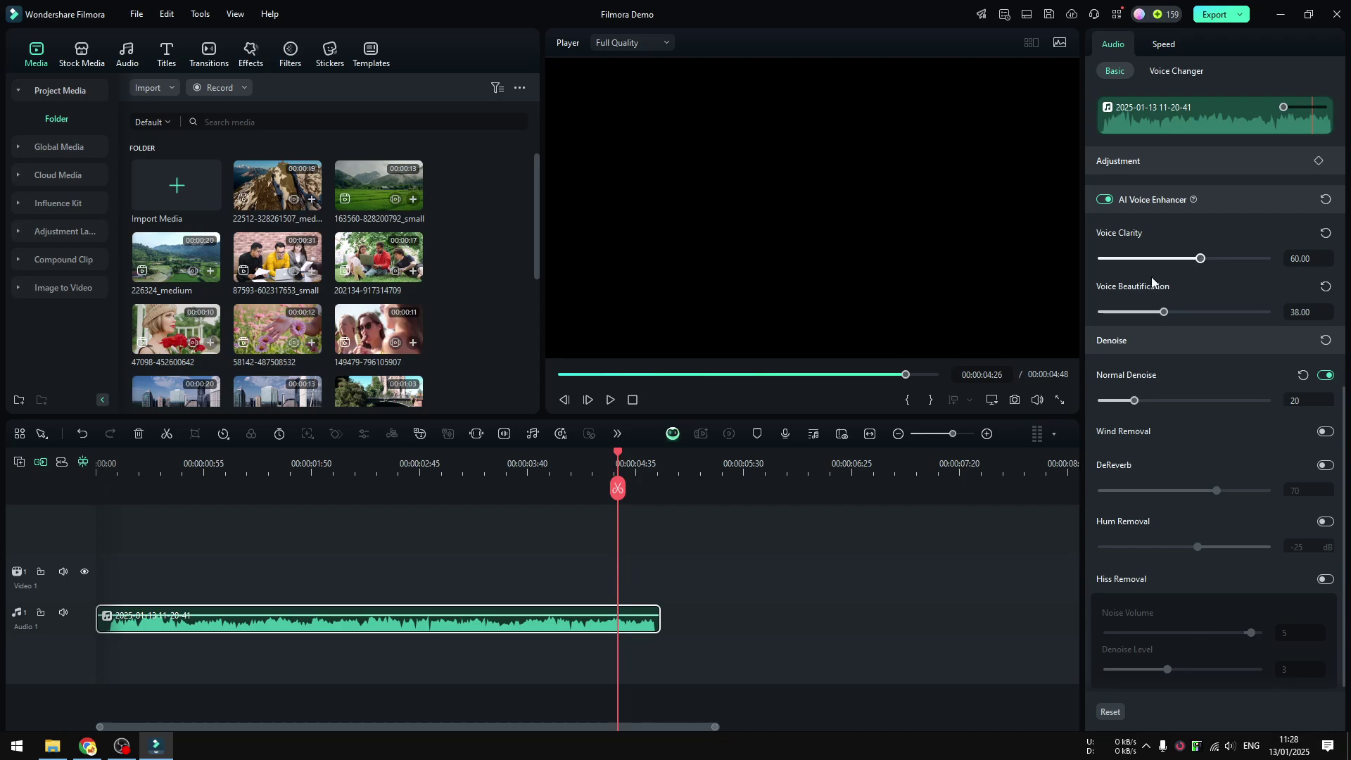
left_click(114, 464)
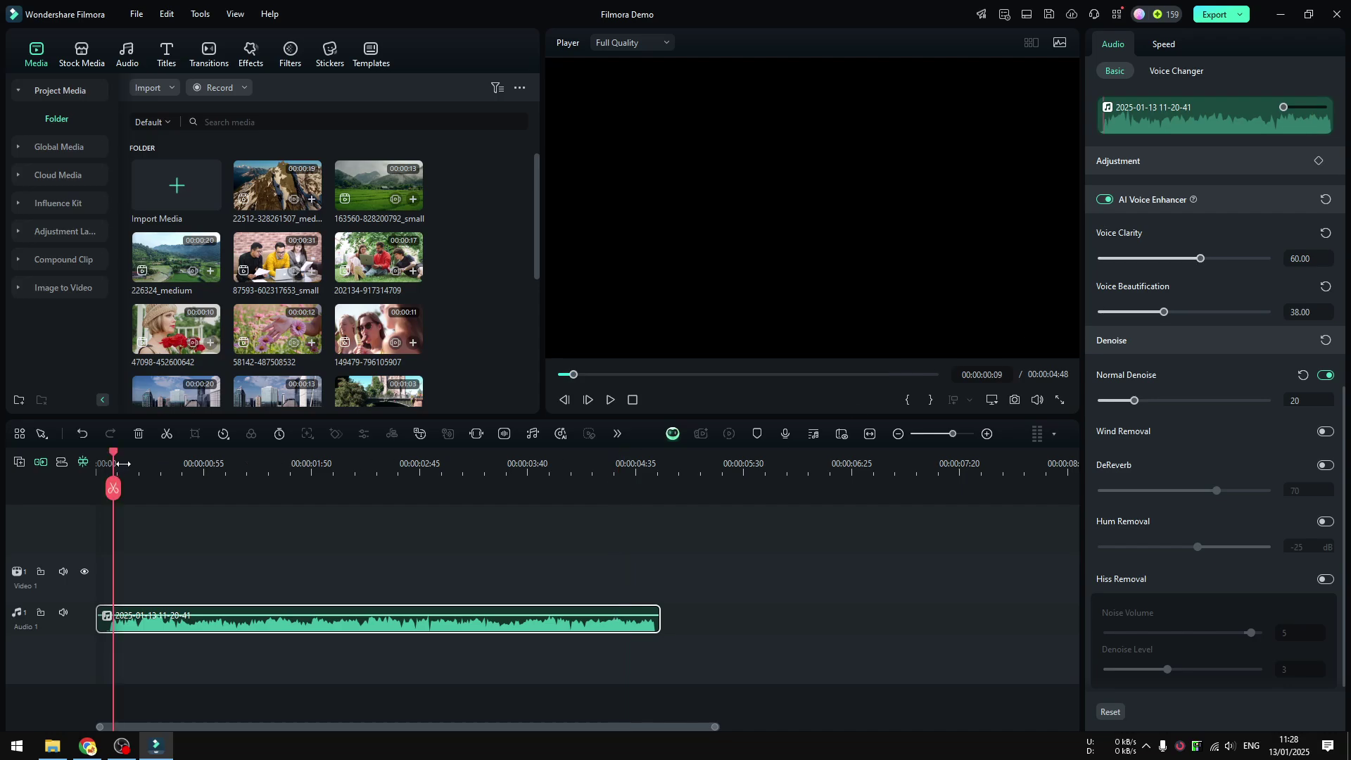
left_click(610, 401)
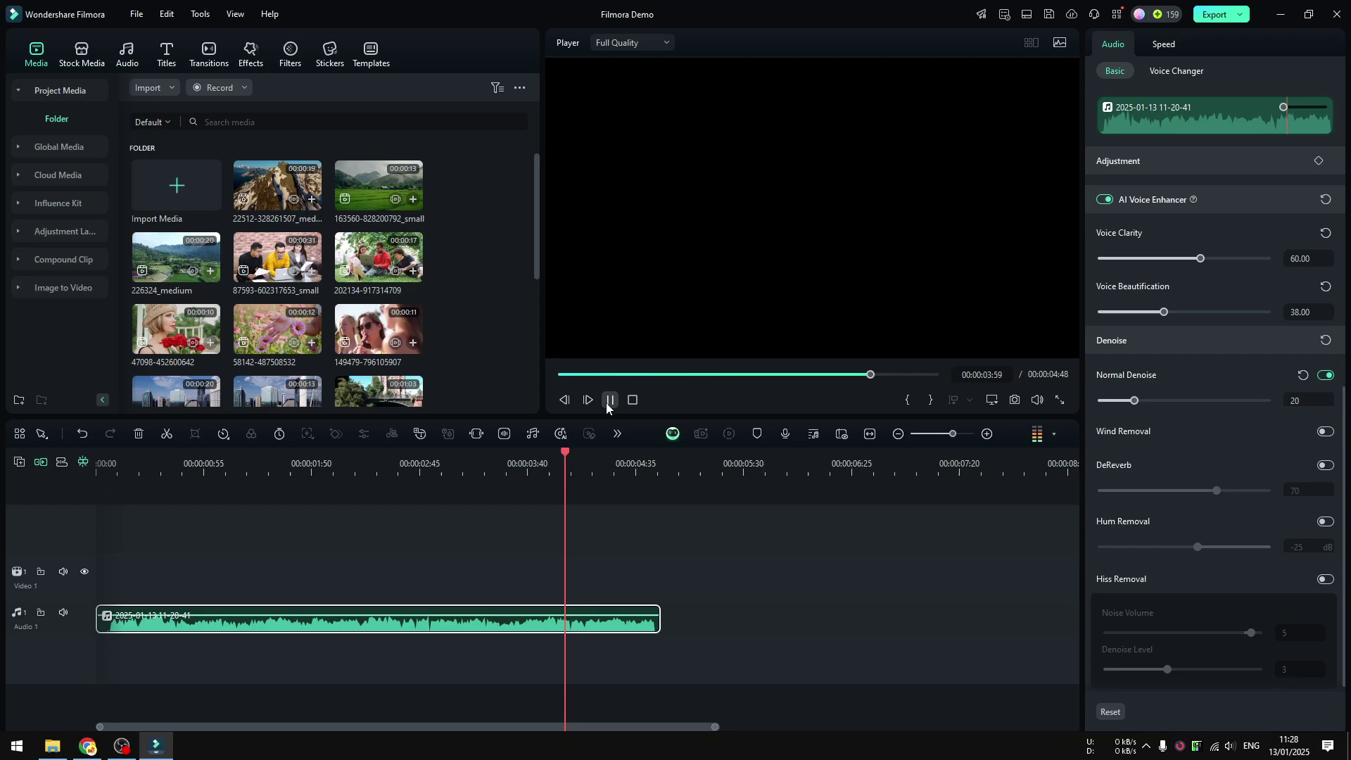
left_click(610, 400)
Step: Raise Voice Beautification to 50 and replay the recording from the start
left_click_drag(1165, 312, 1185, 317)
key("Home")
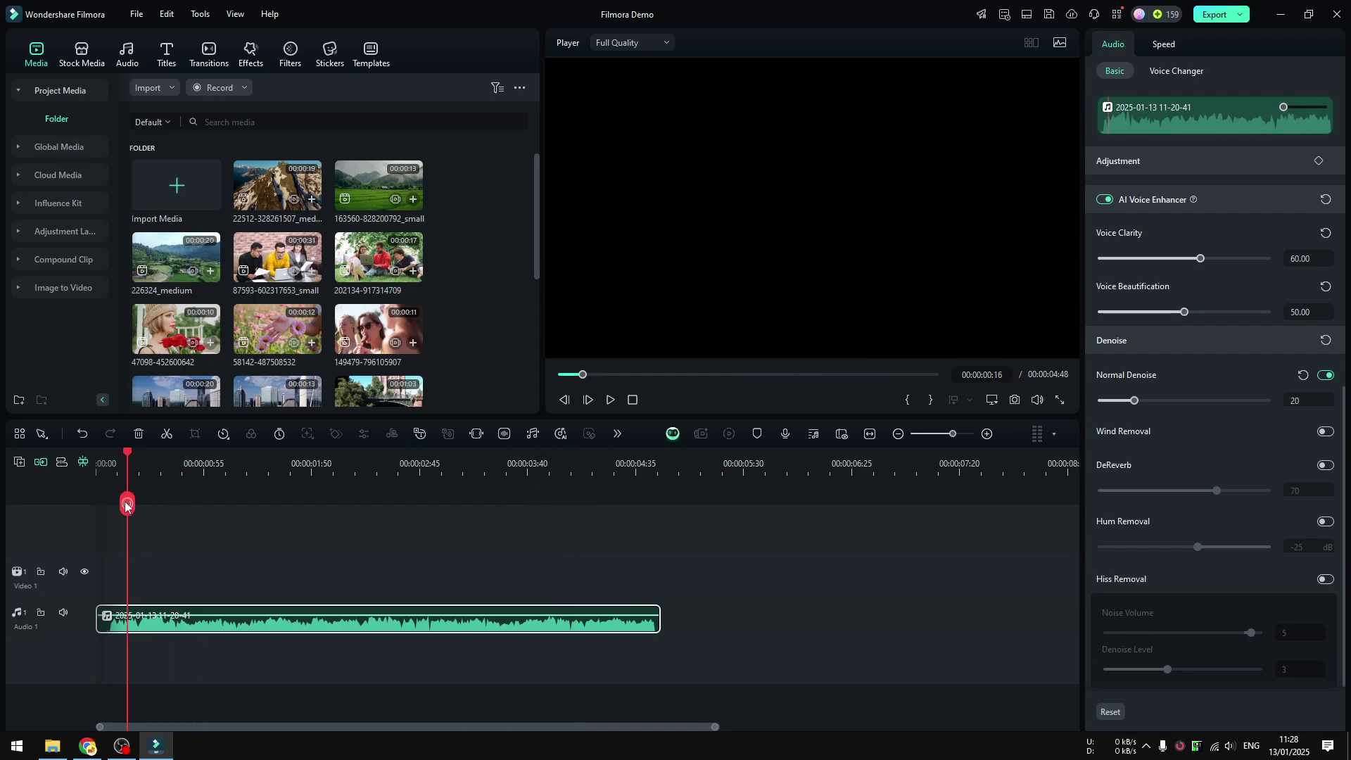
left_click(612, 401)
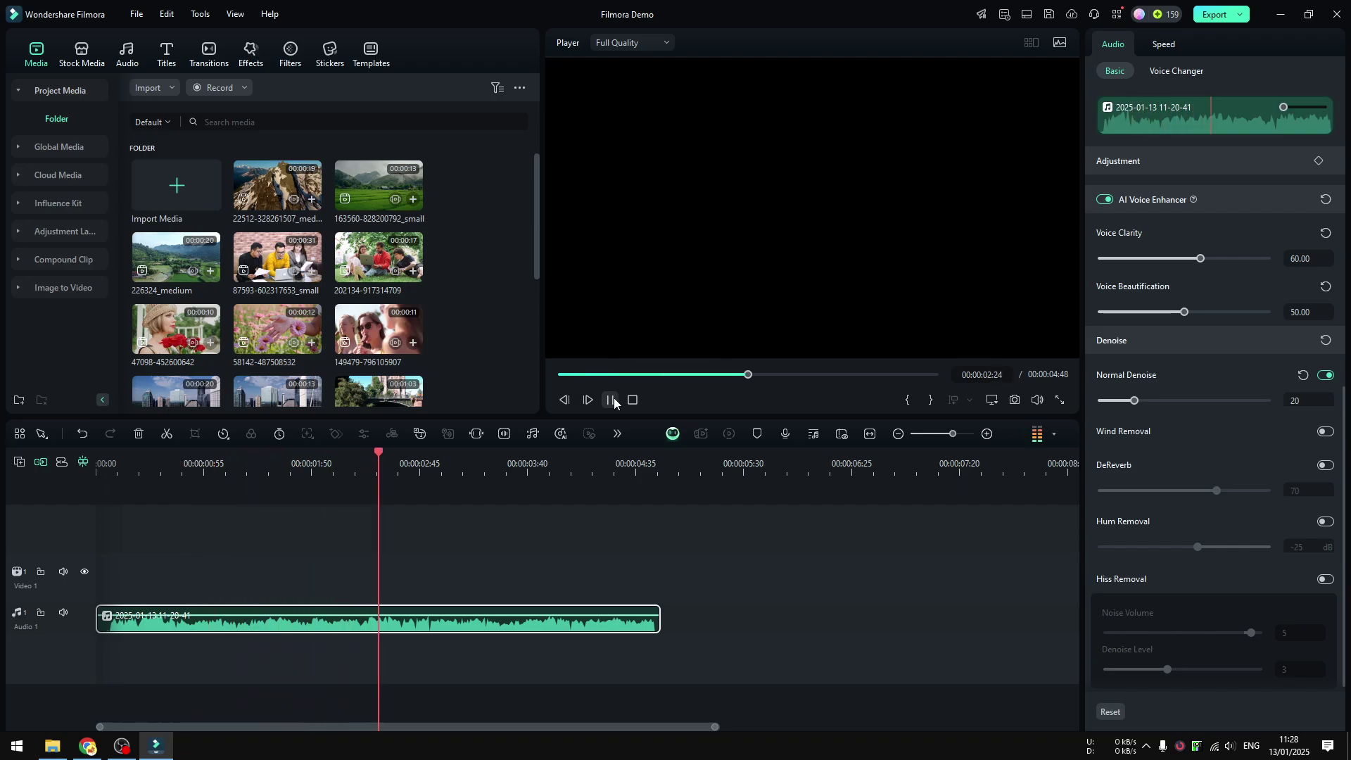
left_click(612, 400)
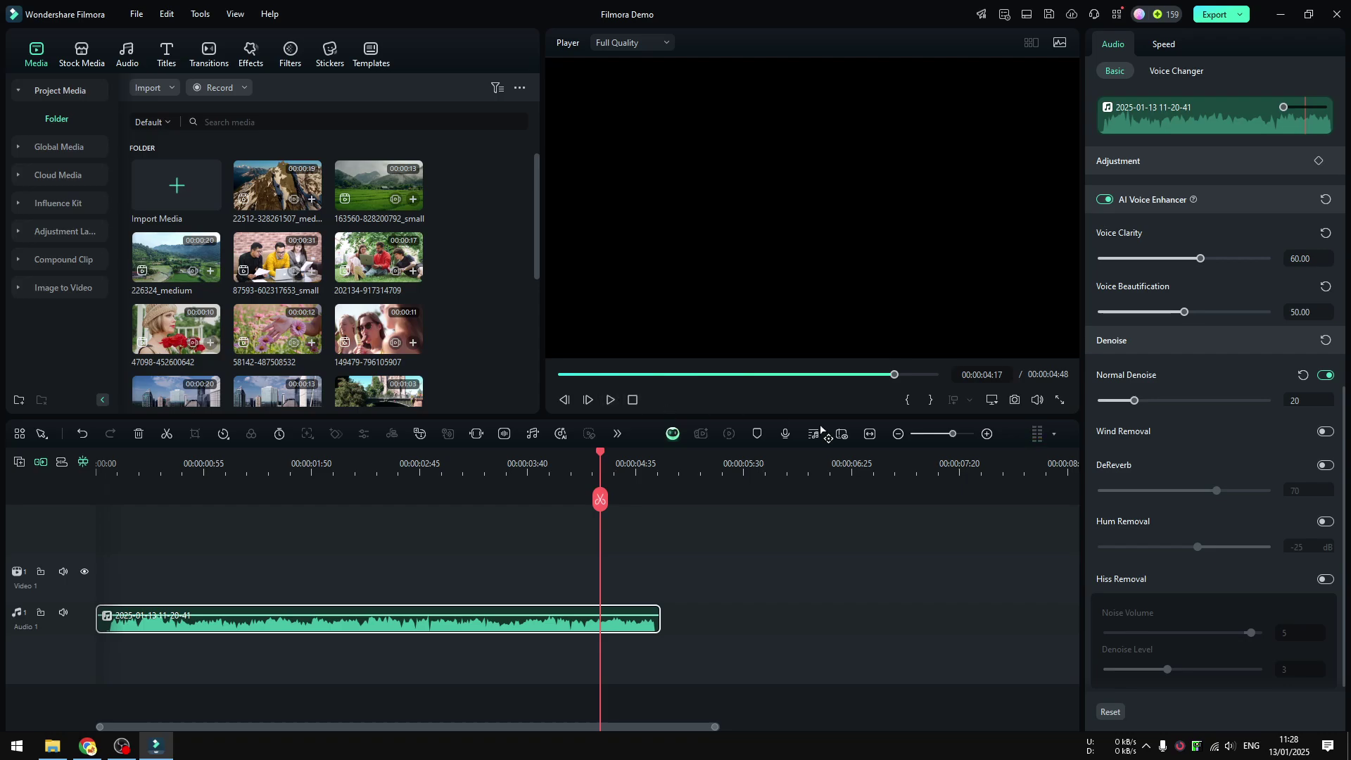
left_click(1326, 432)
left_click_drag(595, 500, 114, 496)
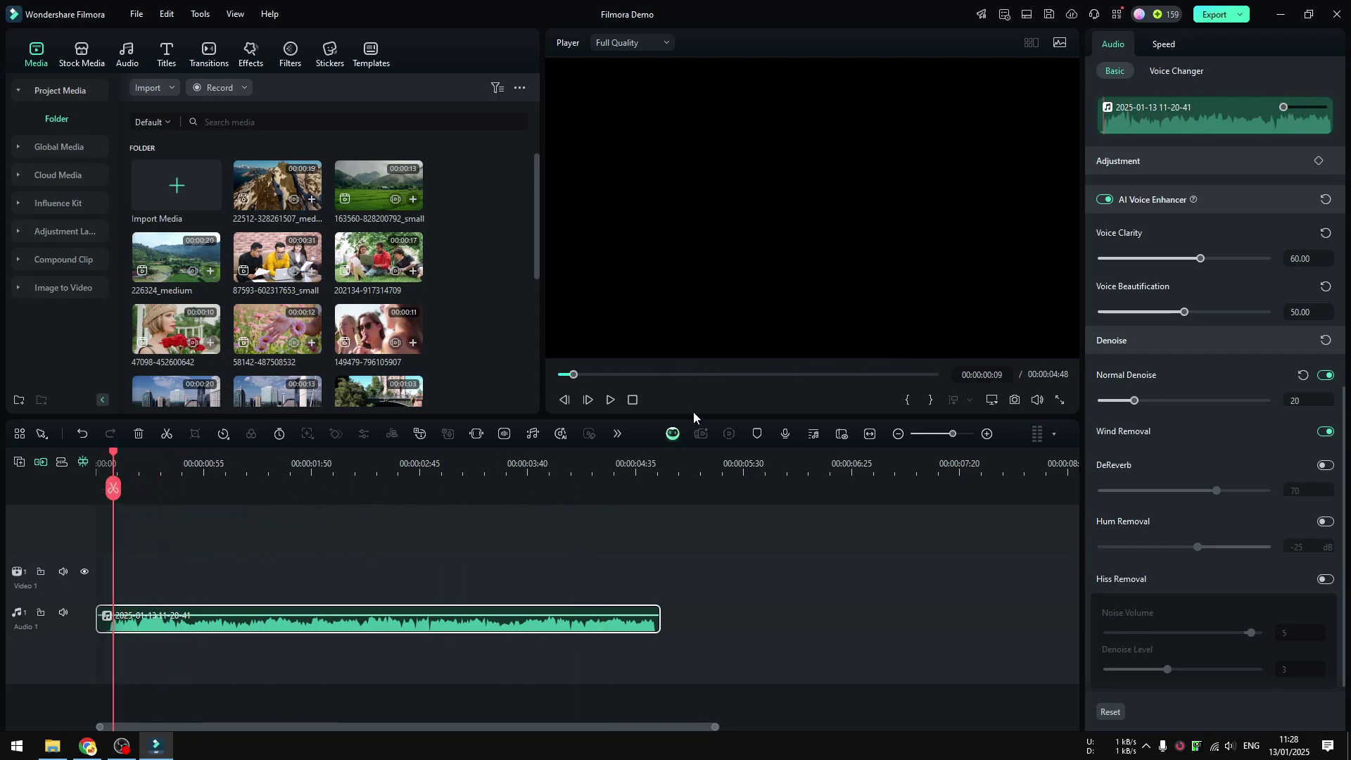
left_click(611, 402)
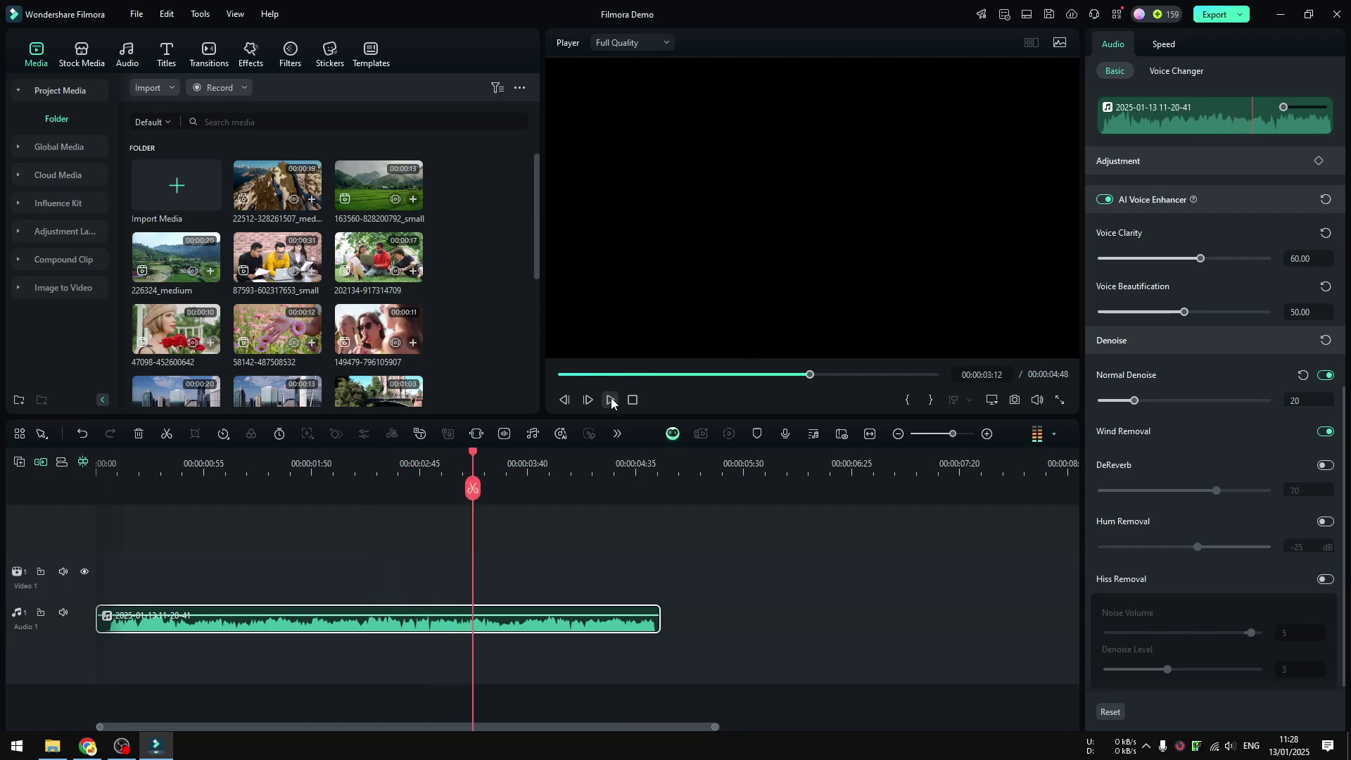
left_click(612, 400)
left_click(1326, 431)
left_click_drag(473, 488, 107, 496)
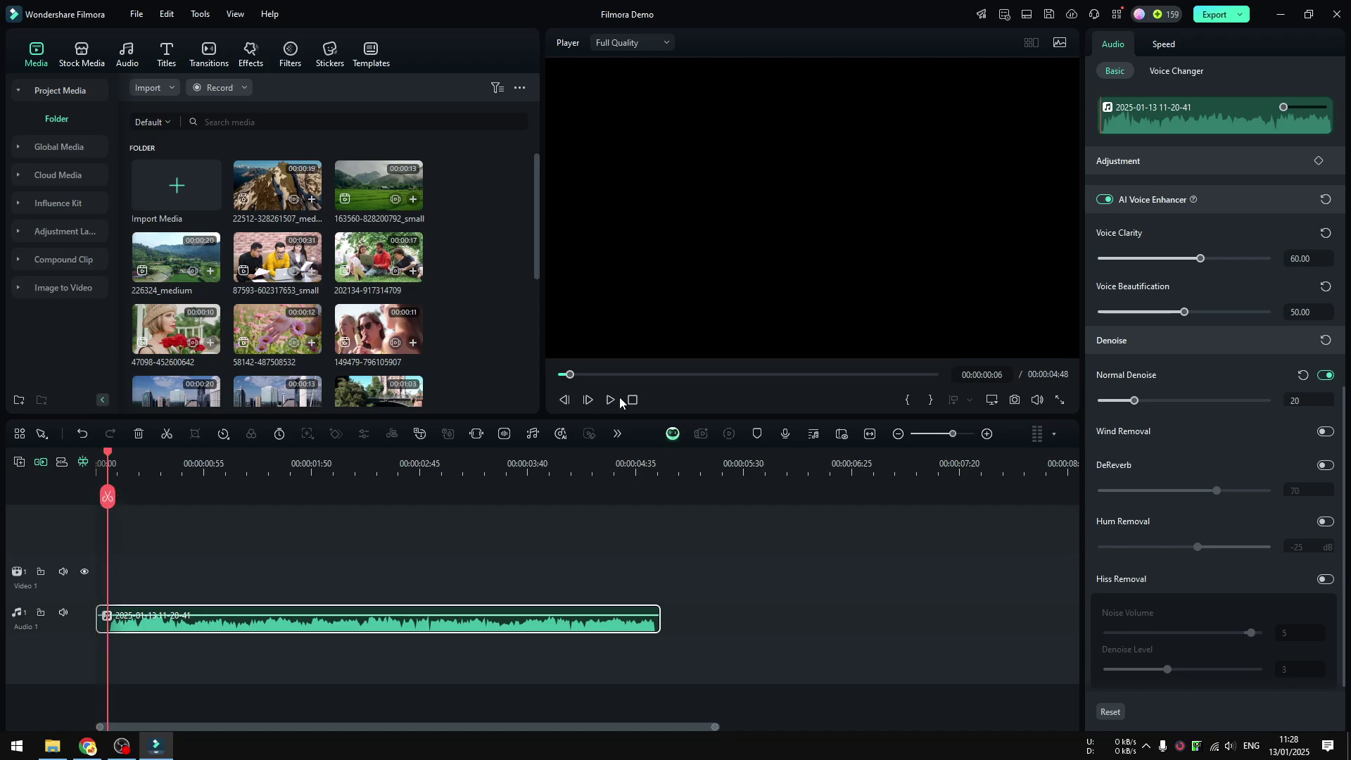
left_click(611, 399)
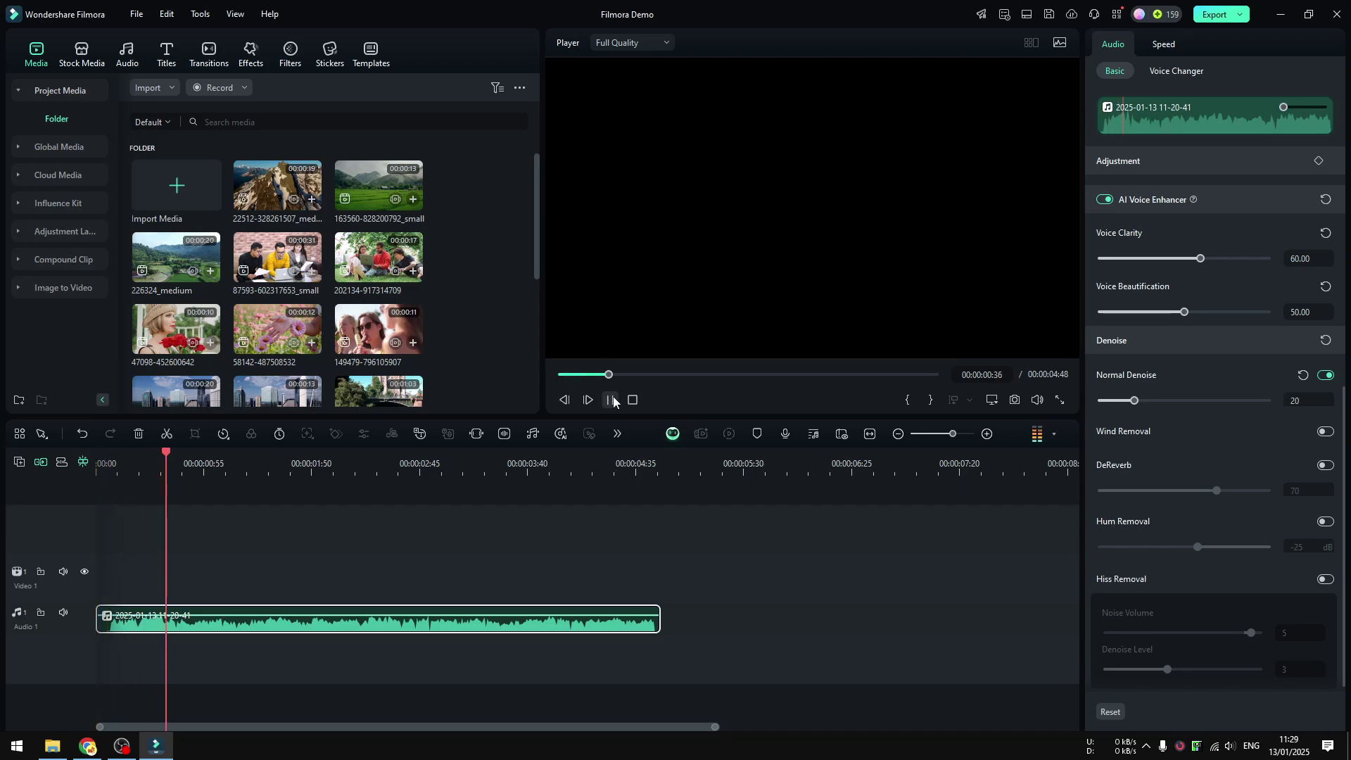
left_click(612, 399)
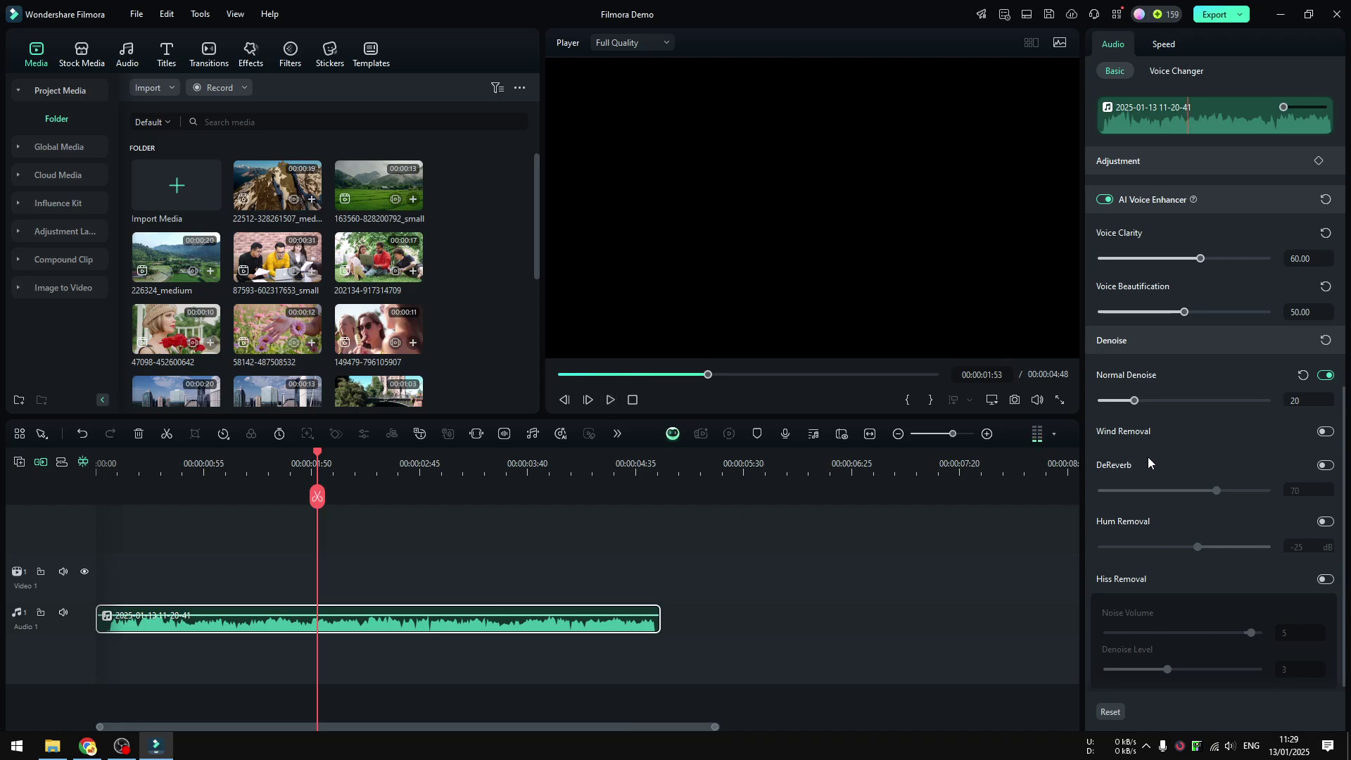
scroll(1341, 437, "up", 2)
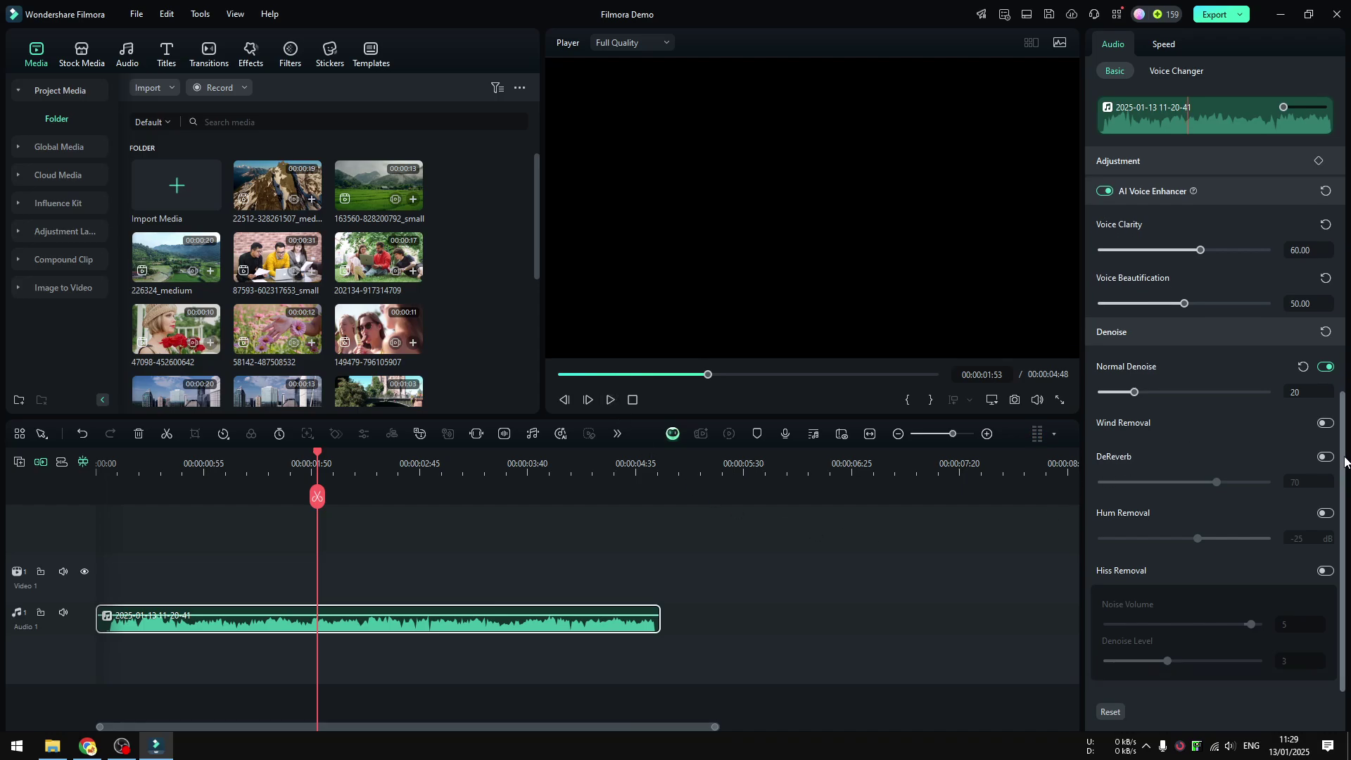
scroll(1342, 444, "down", 1)
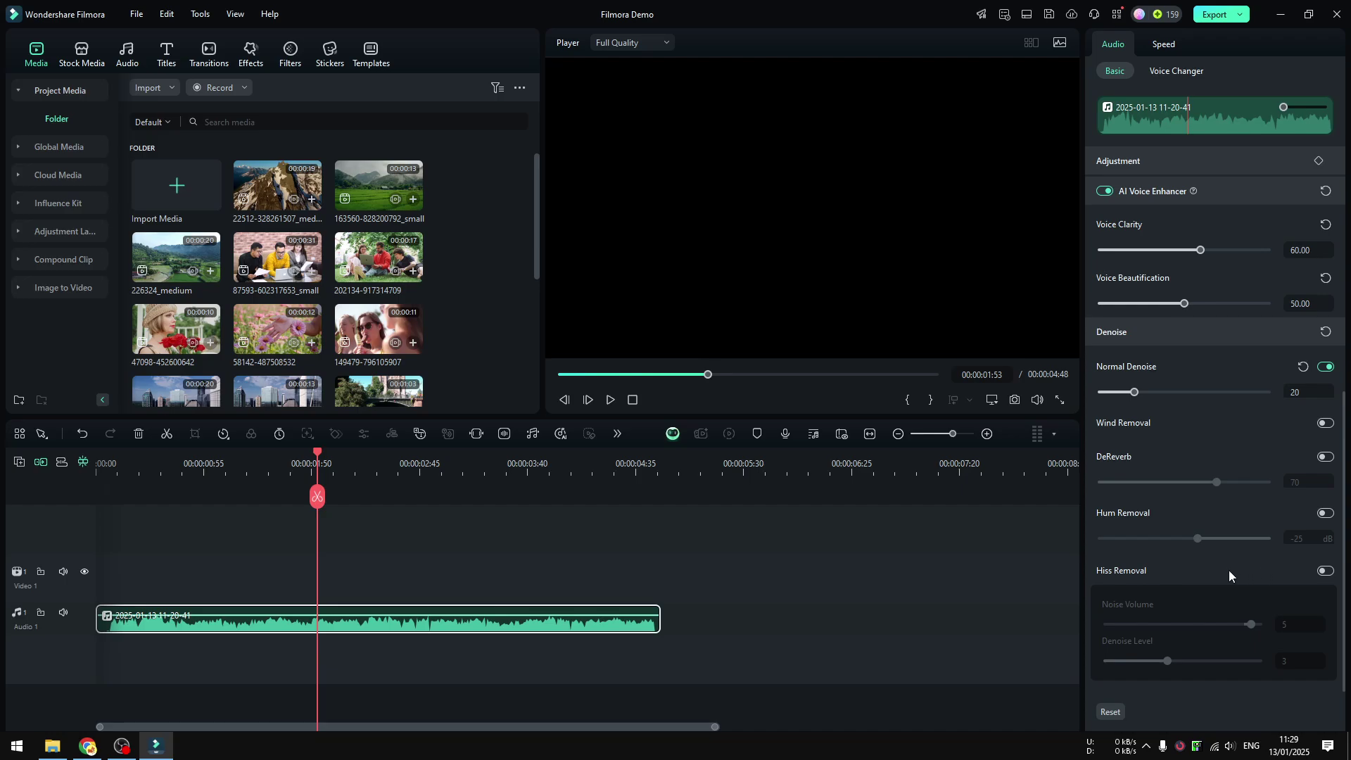
left_click(1325, 457)
left_click(119, 469)
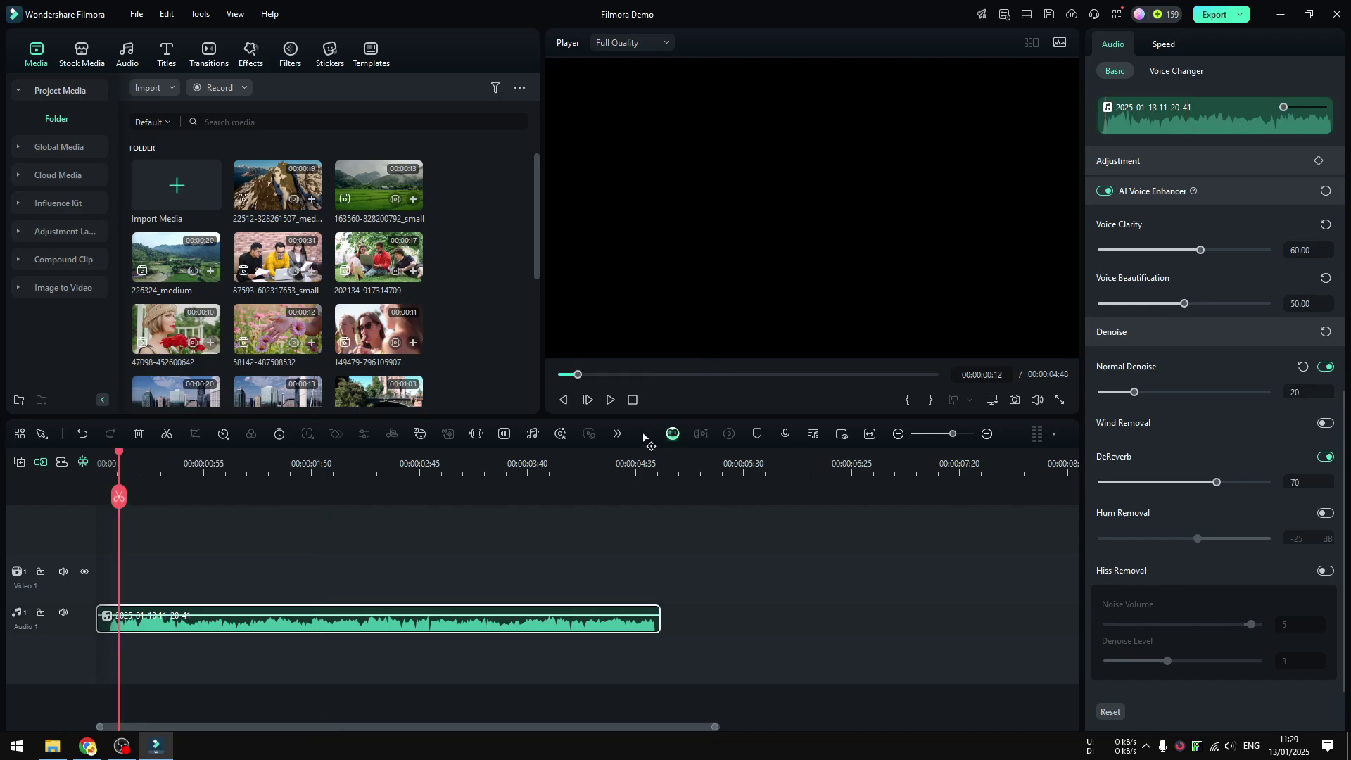
left_click(611, 400)
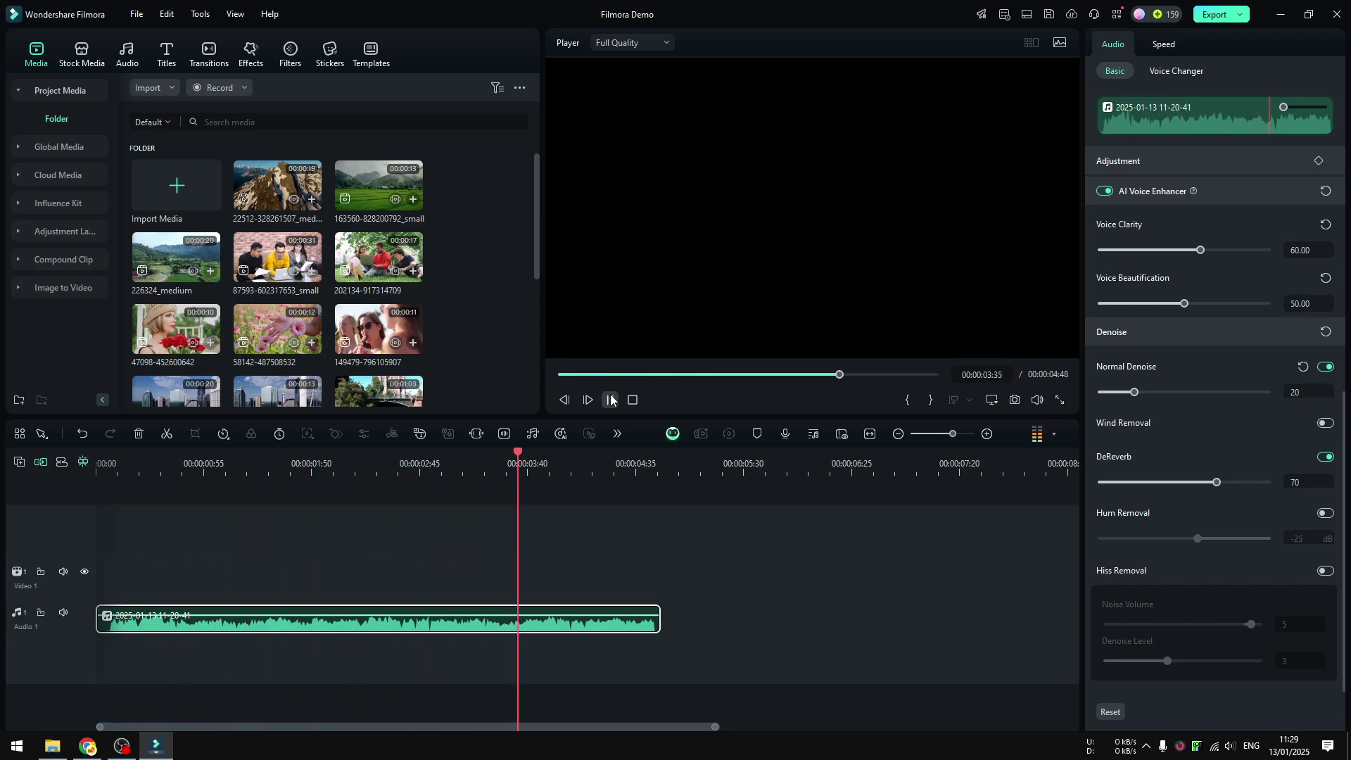
left_click(611, 400)
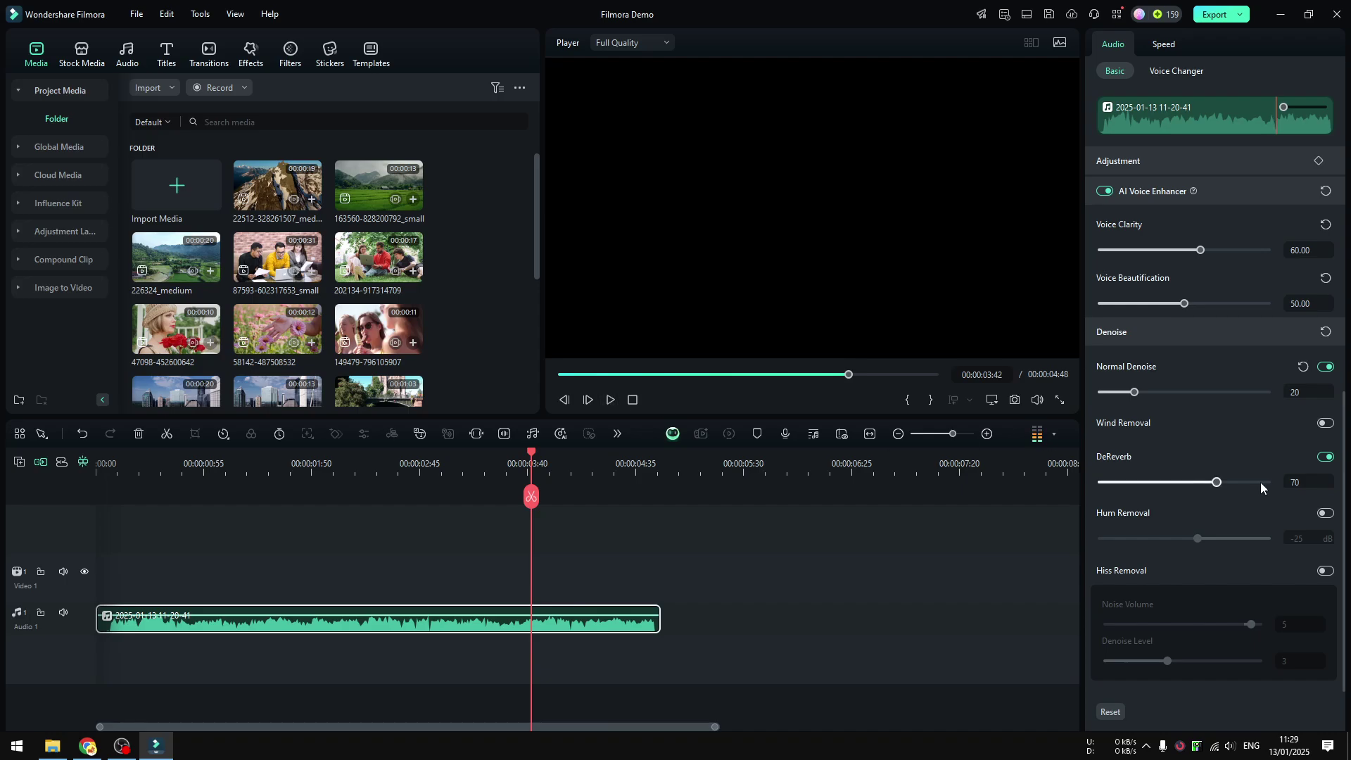
left_click(1326, 458)
Step: Apply the Rock'n'Roll equalizer preset and play the recording from the start
left_click_drag(1344, 496, 1344, 431)
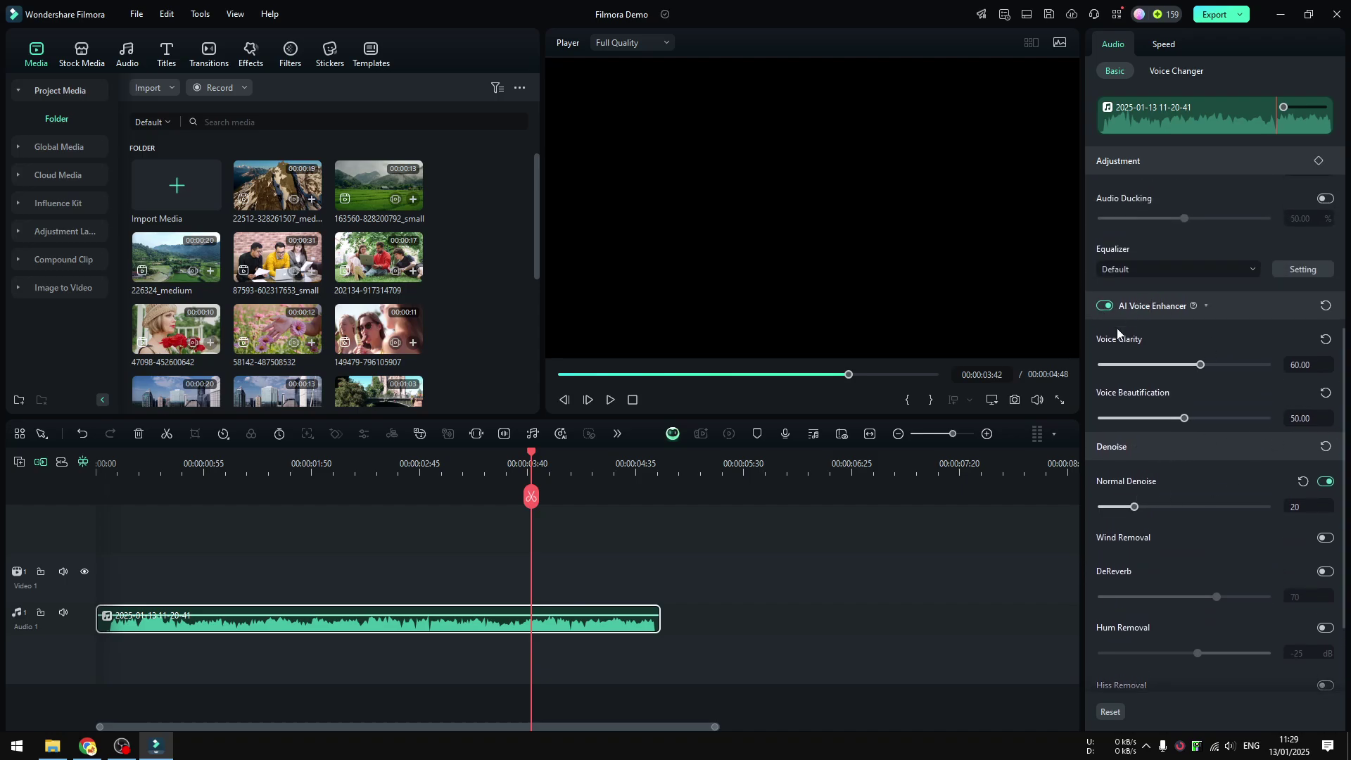
left_click_drag(1342, 453, 1320, 321)
left_click(1147, 528)
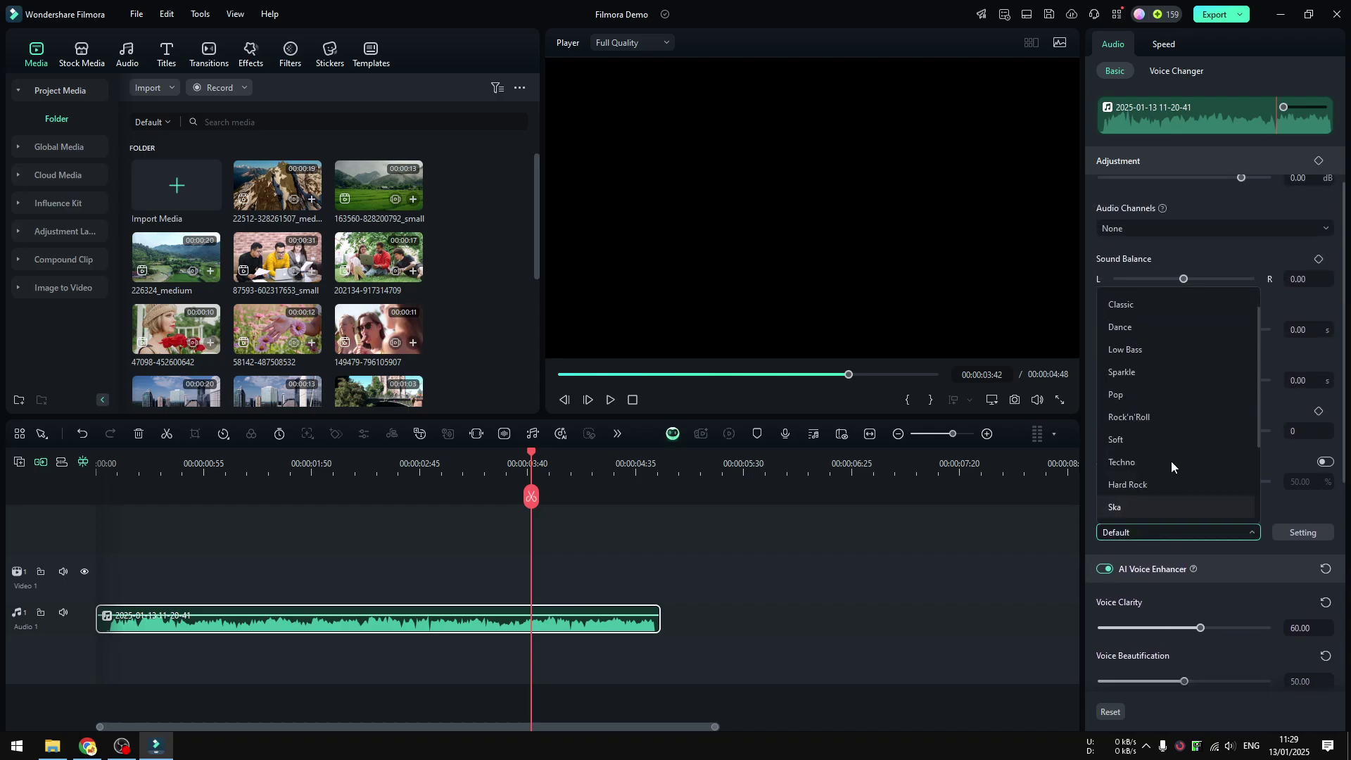
left_click(1155, 416)
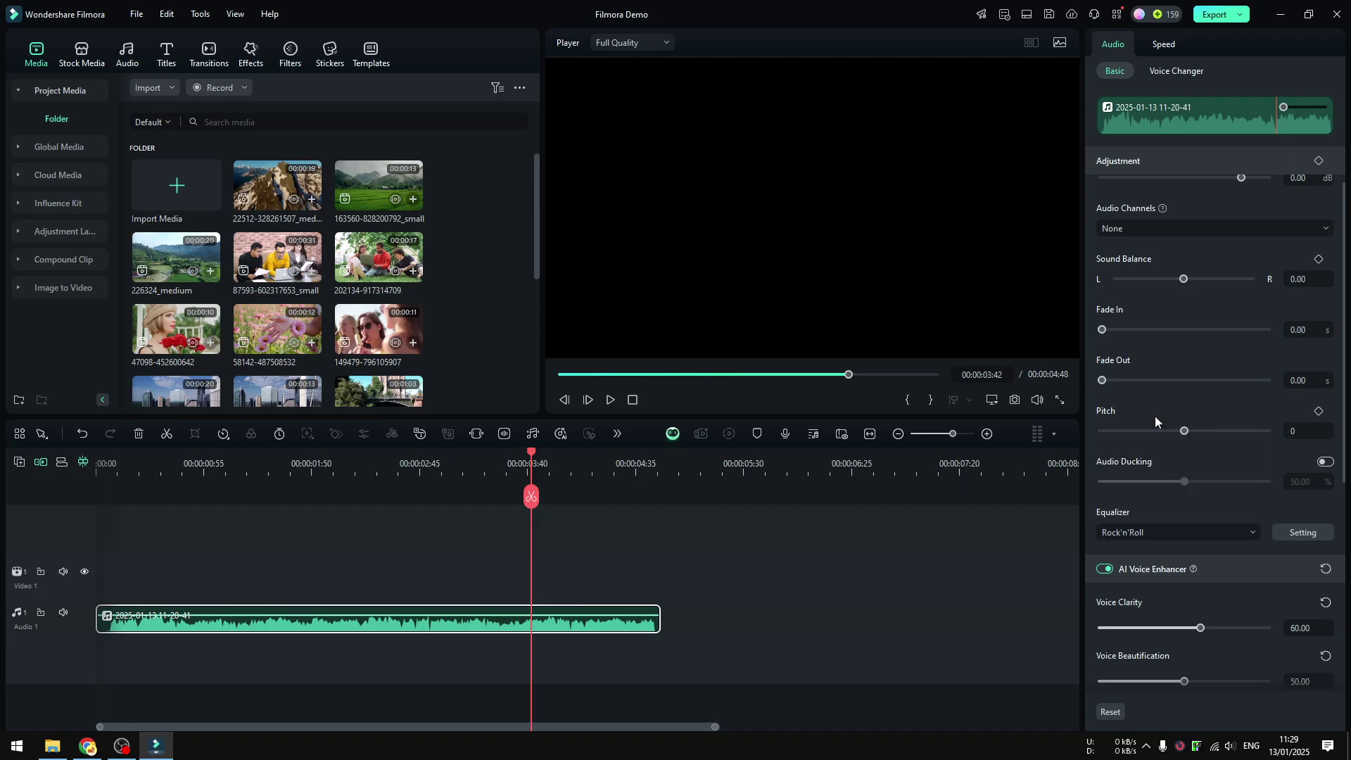
left_click_drag(527, 499, 110, 500)
left_click(608, 399)
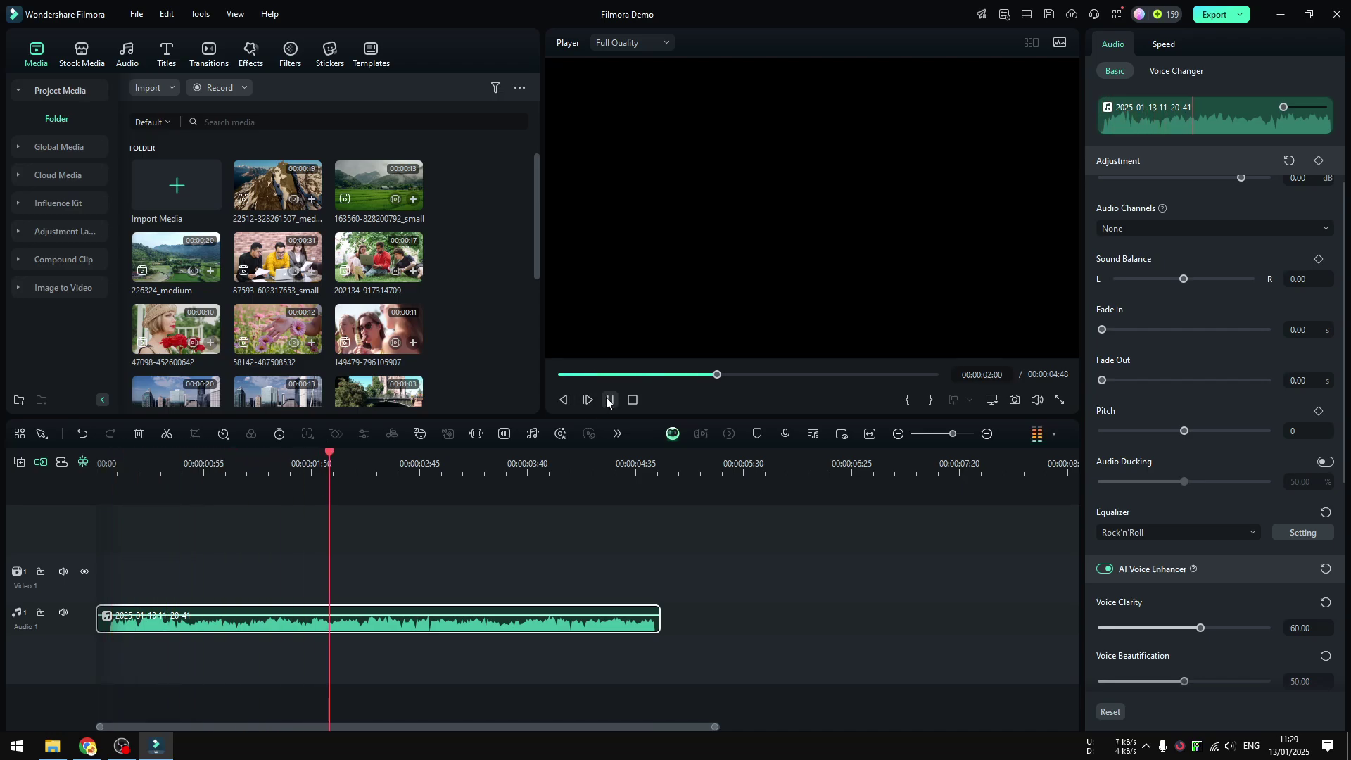
left_click(609, 400)
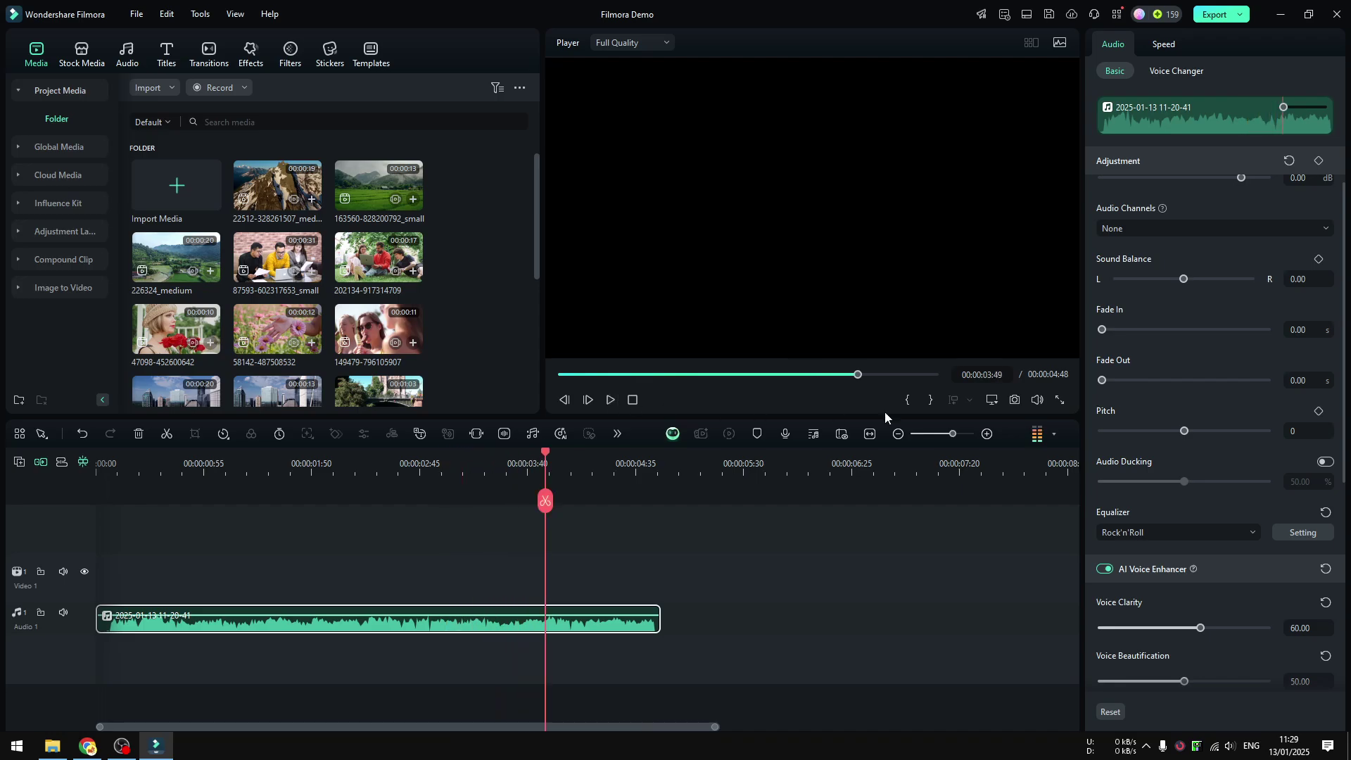
Step: Switch the equalizer to the Techno preset and preview the recording from the start
left_click(1158, 532)
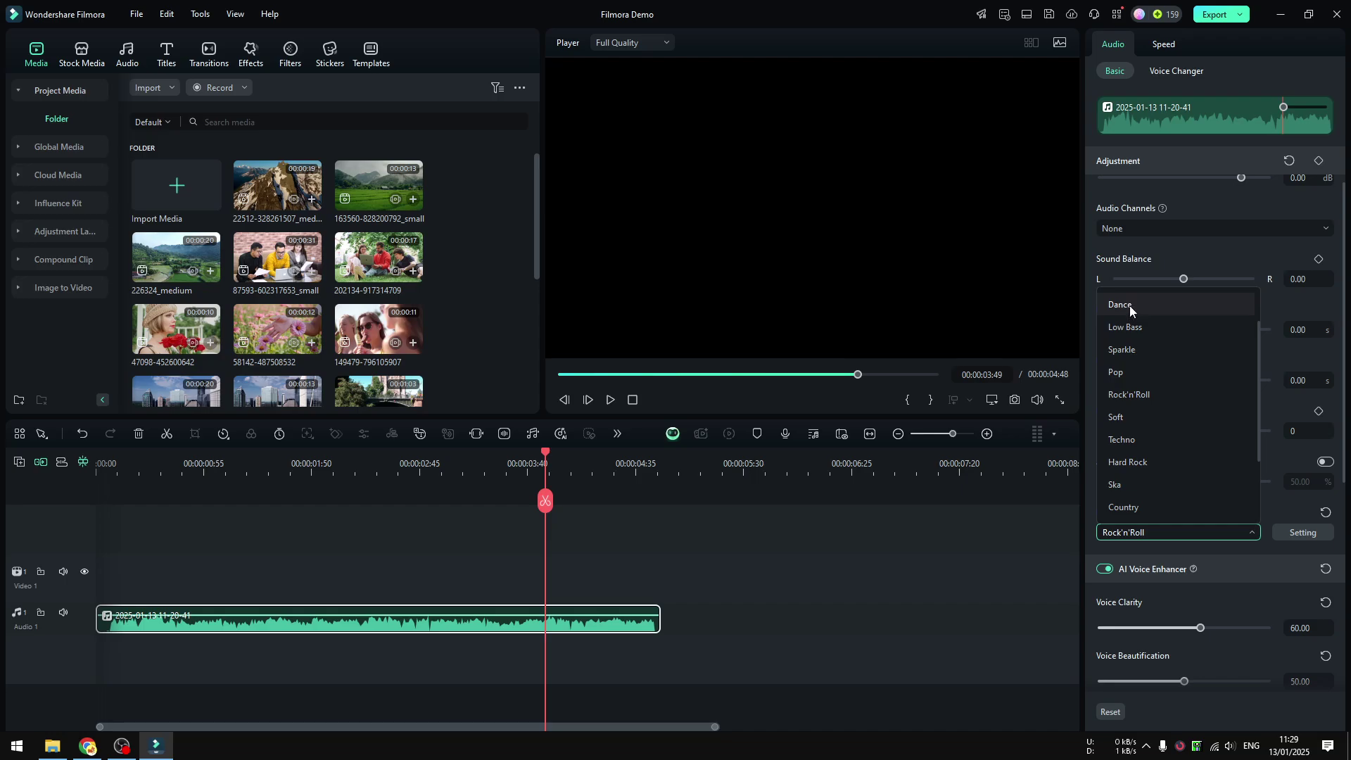
left_click(1134, 440)
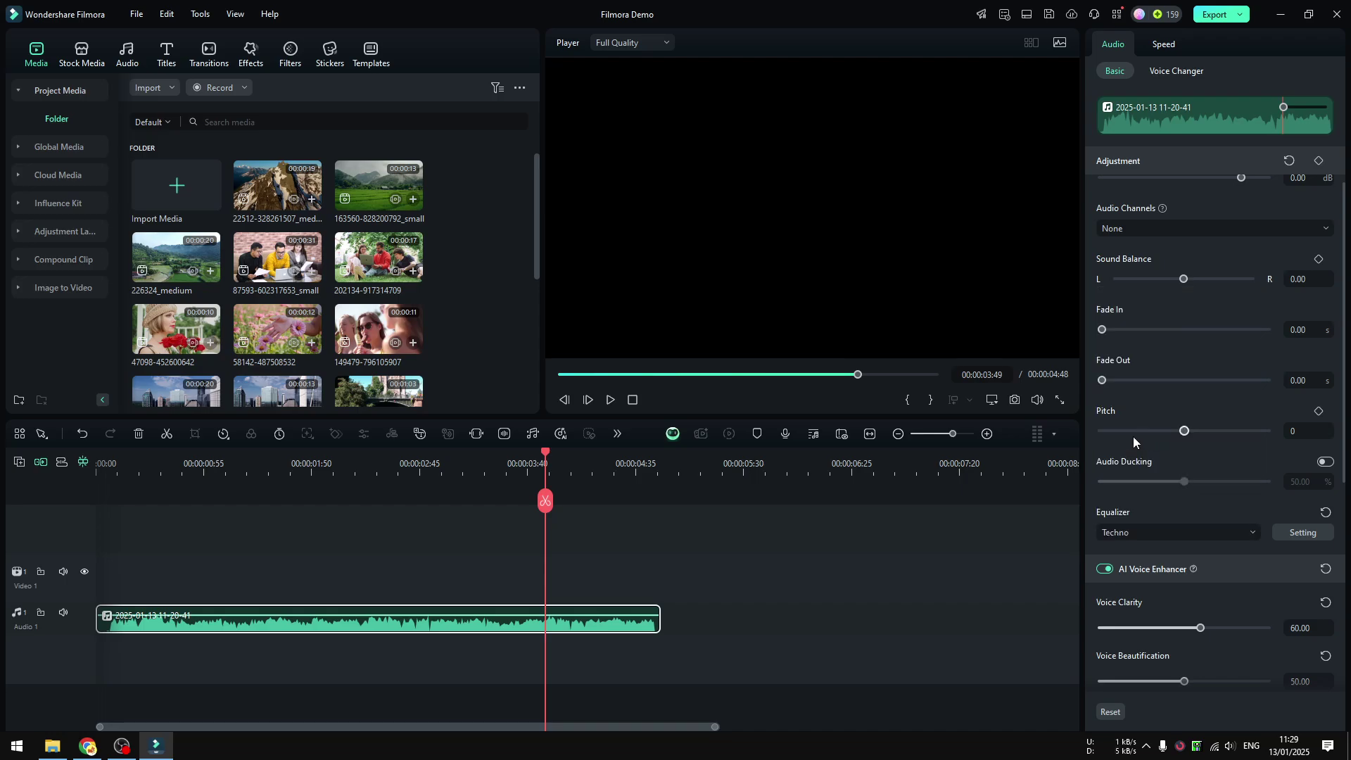
left_click_drag(546, 501, 111, 513)
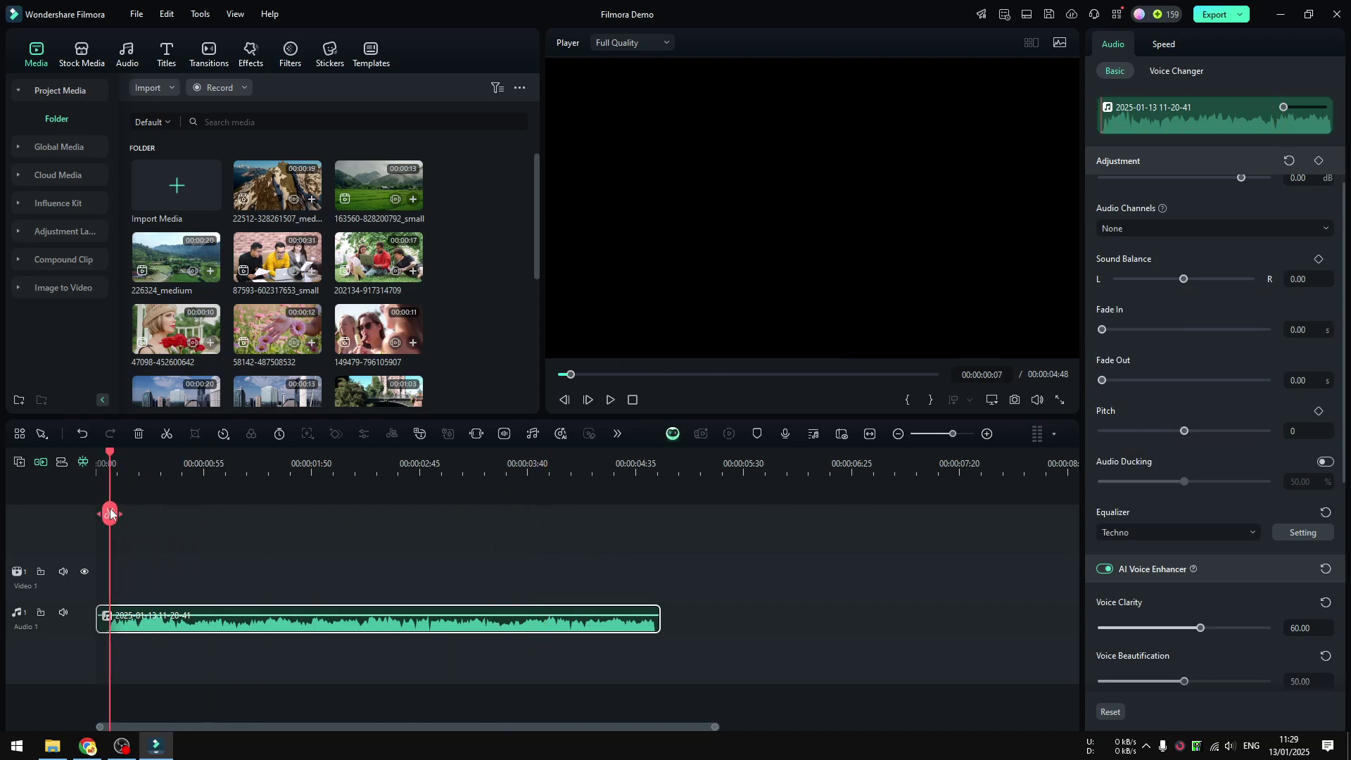
key("space")
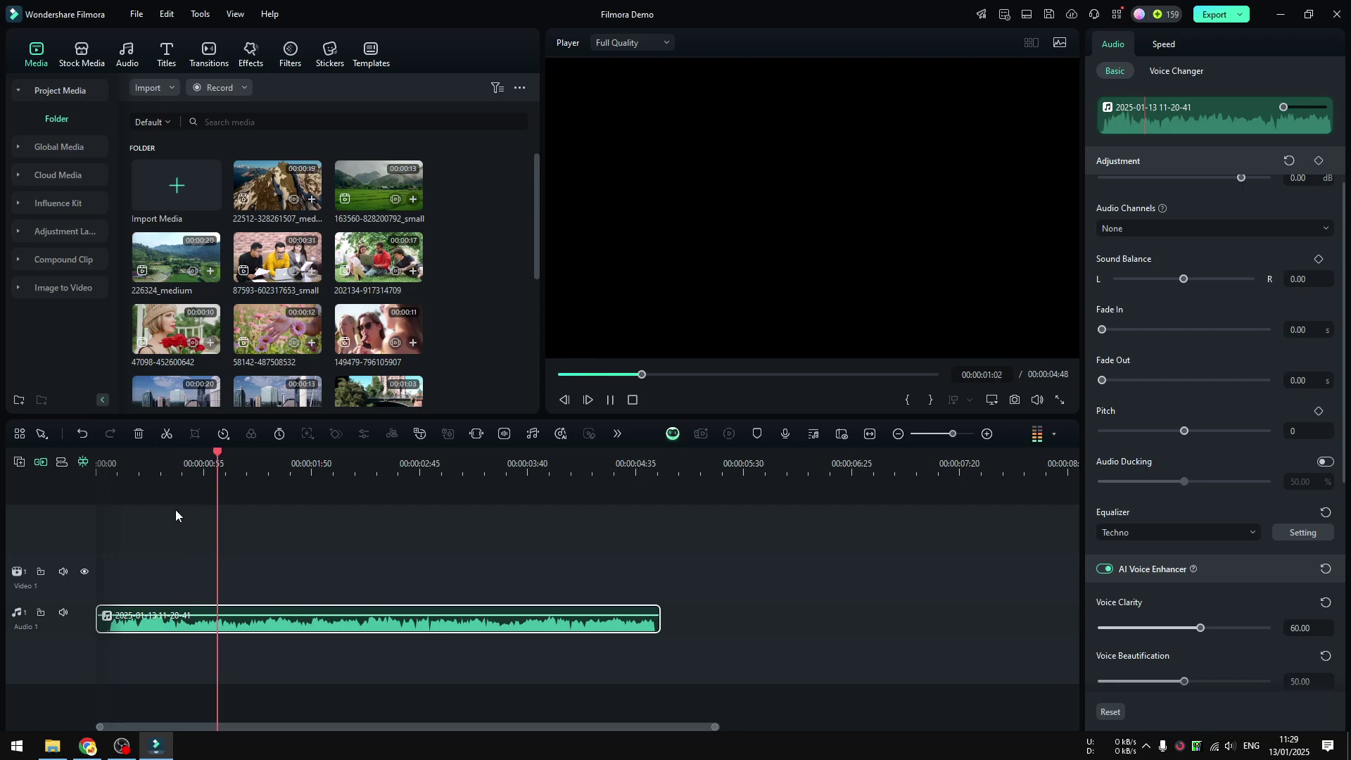
left_click(613, 401)
Step: Choose the Classic equalizer preset and play the recording again from the start
left_click(1190, 533)
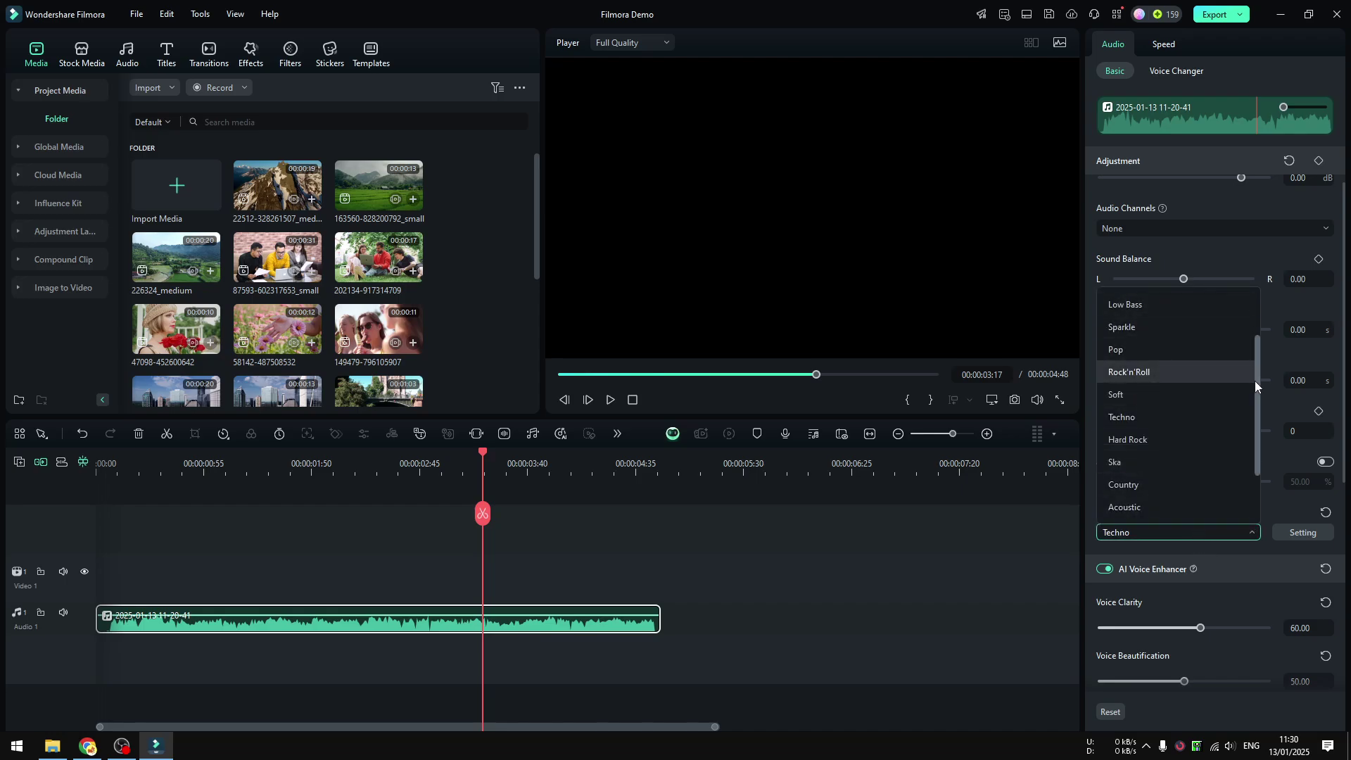
left_click_drag(1256, 381, 1260, 326)
key("Escape")
left_click(1213, 324)
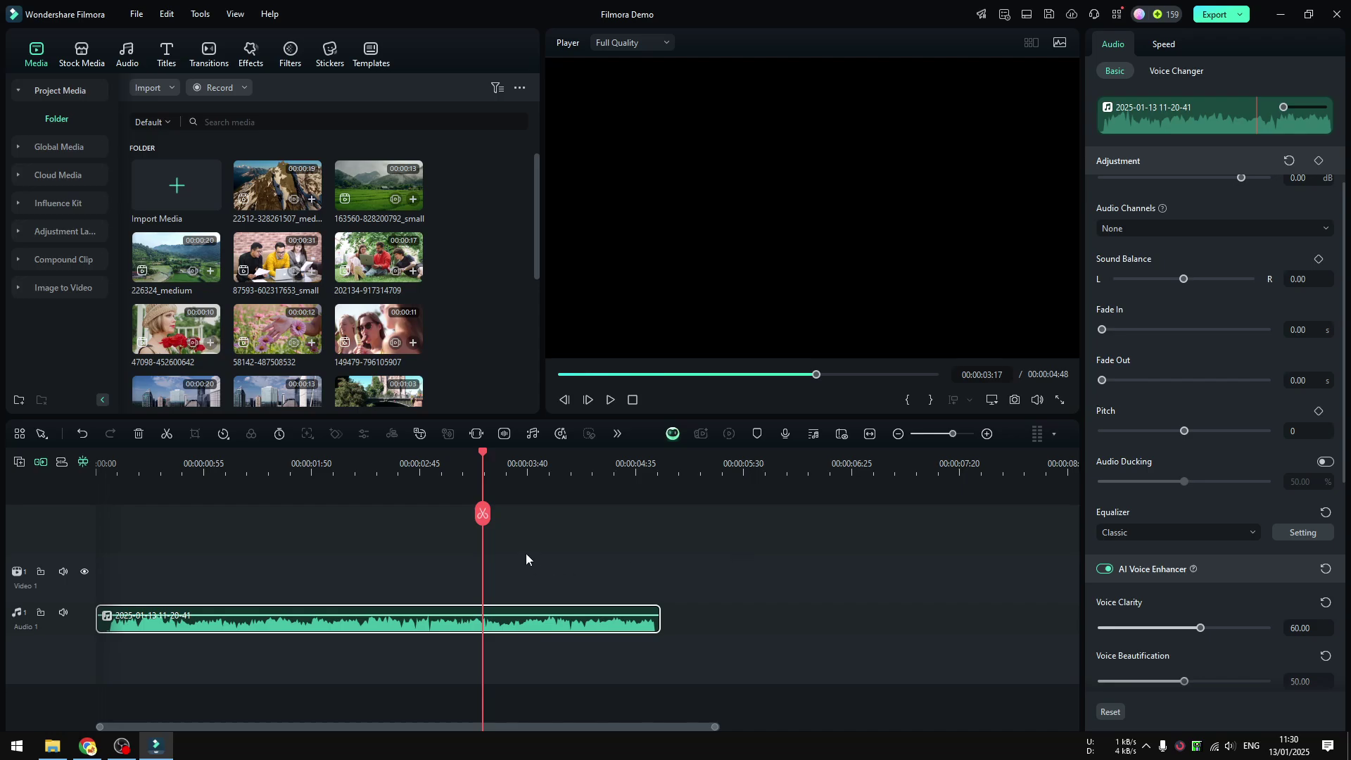
left_click_drag(488, 525, 103, 520)
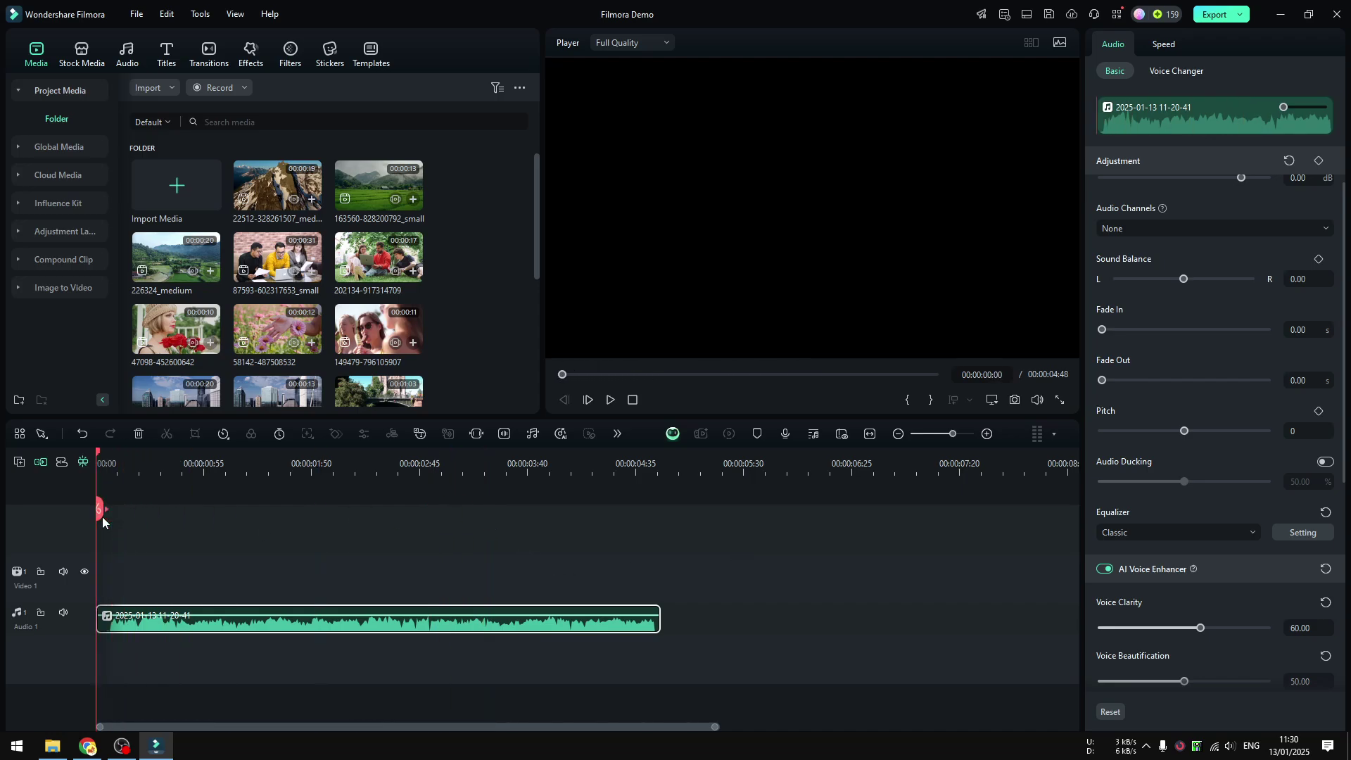
left_click(609, 399)
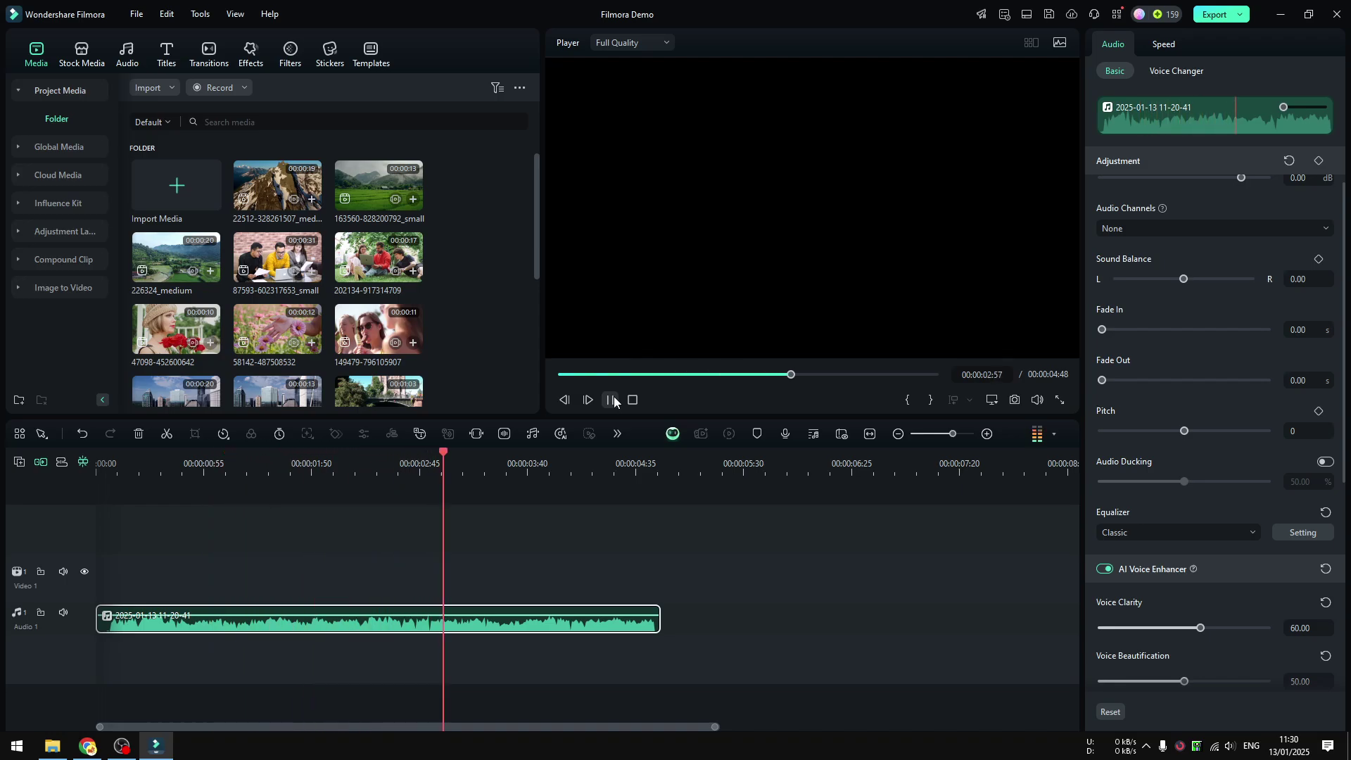
left_click(611, 399)
Step: Change the Equalizer preset from Classic to Default, leaving Volume at 0.00 dB
left_click(1140, 533)
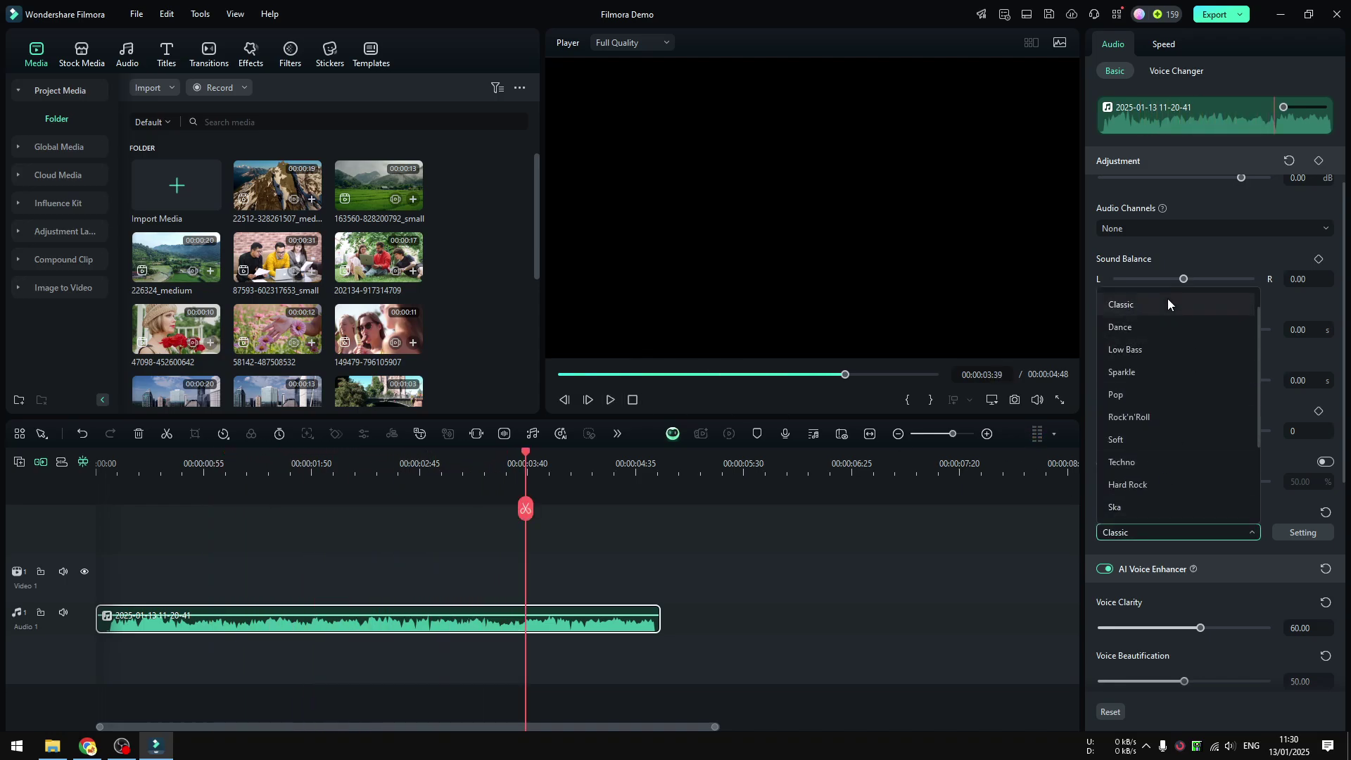
left_click_drag(1257, 323, 1189, 307)
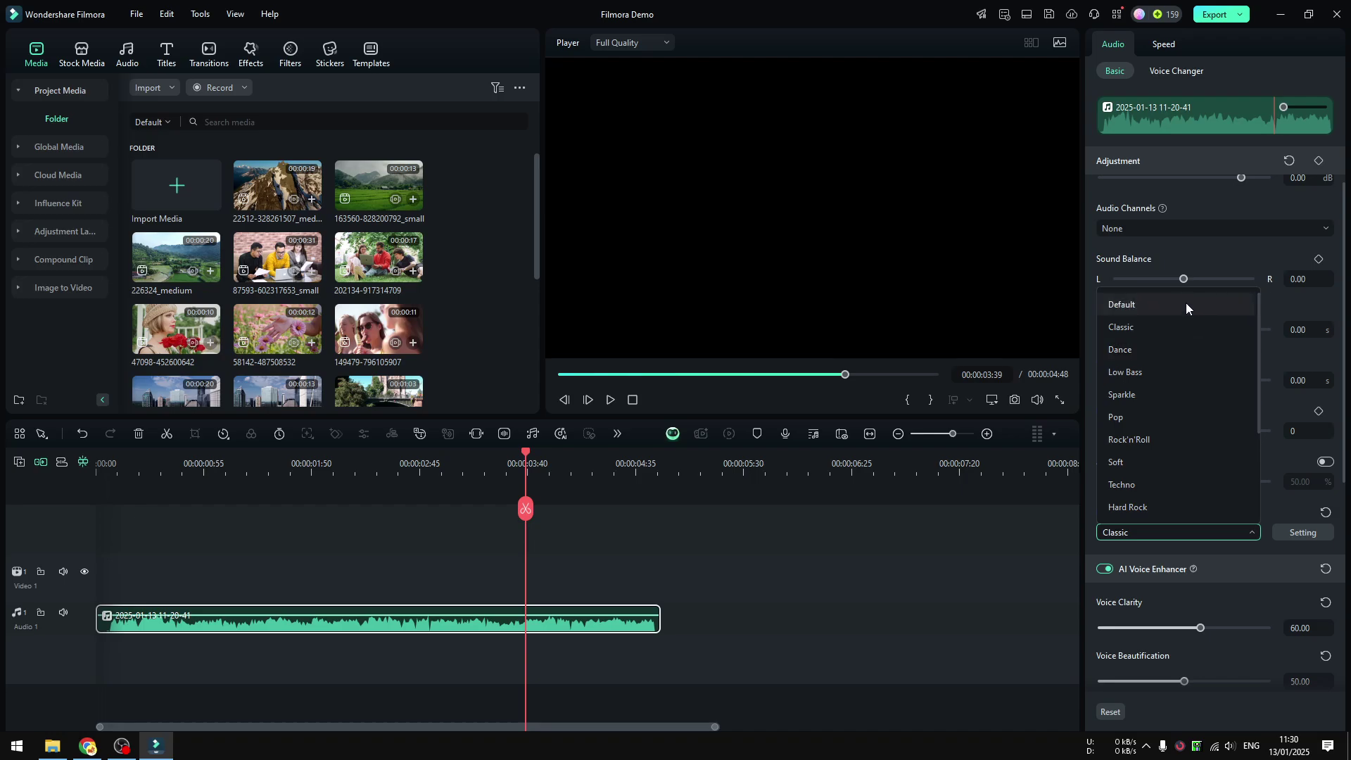
left_click(1185, 304)
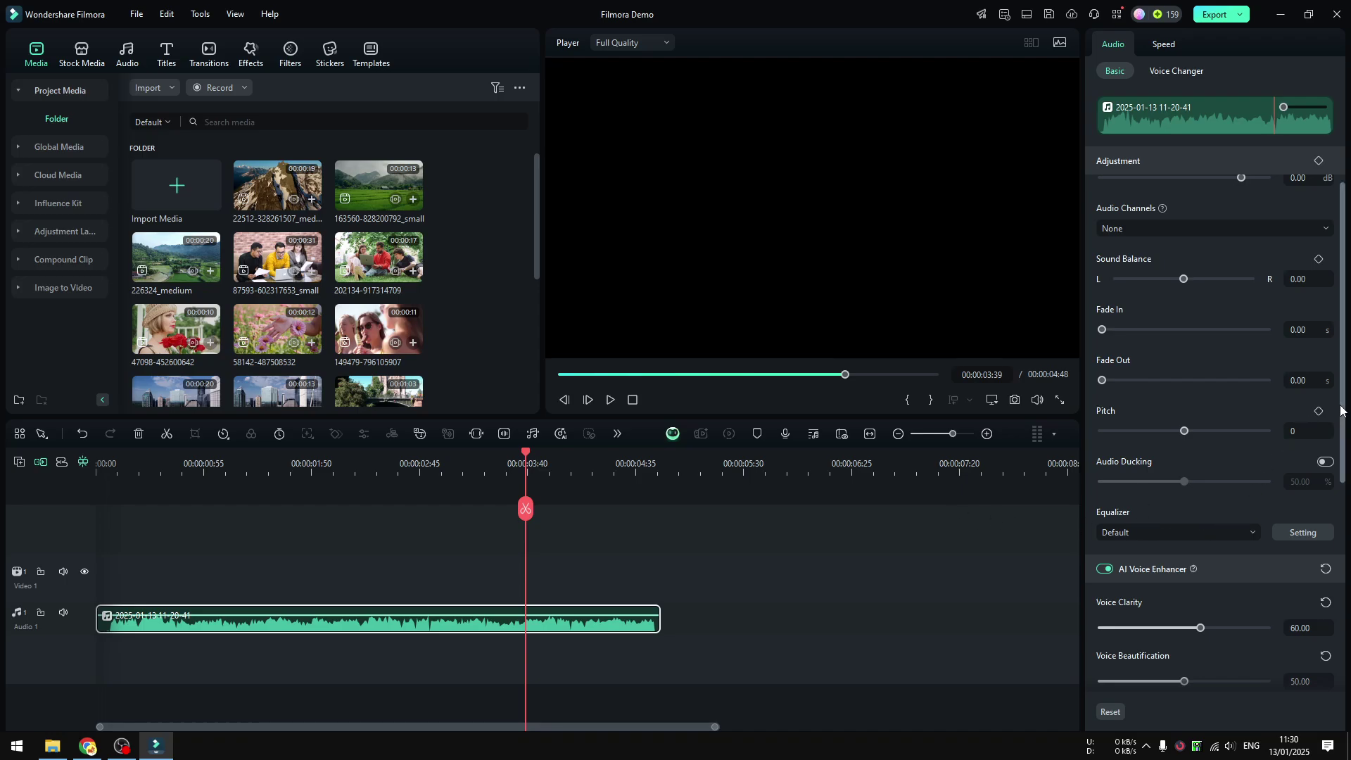
scroll(1323, 422, "down", 4)
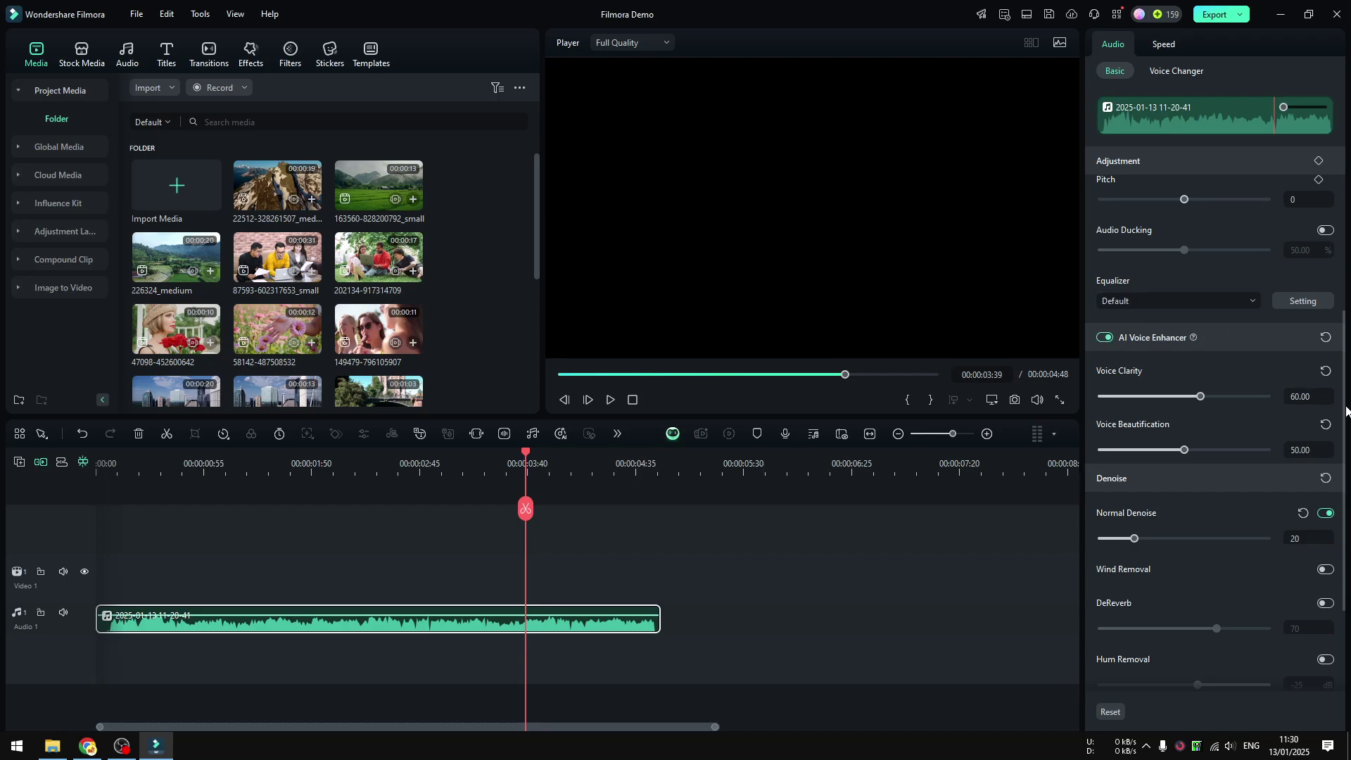
left_click_drag(1345, 411, 1347, 339)
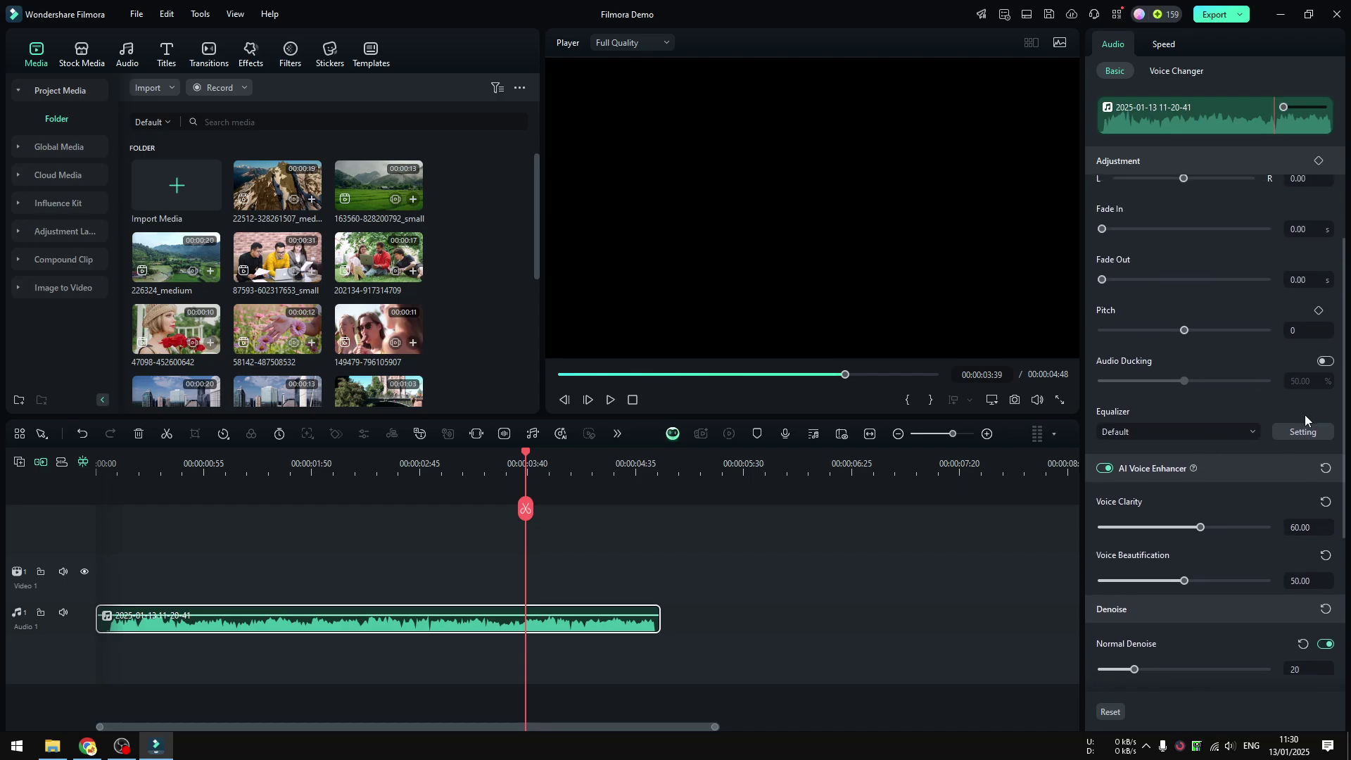
left_click_drag(1347, 405, 1348, 312)
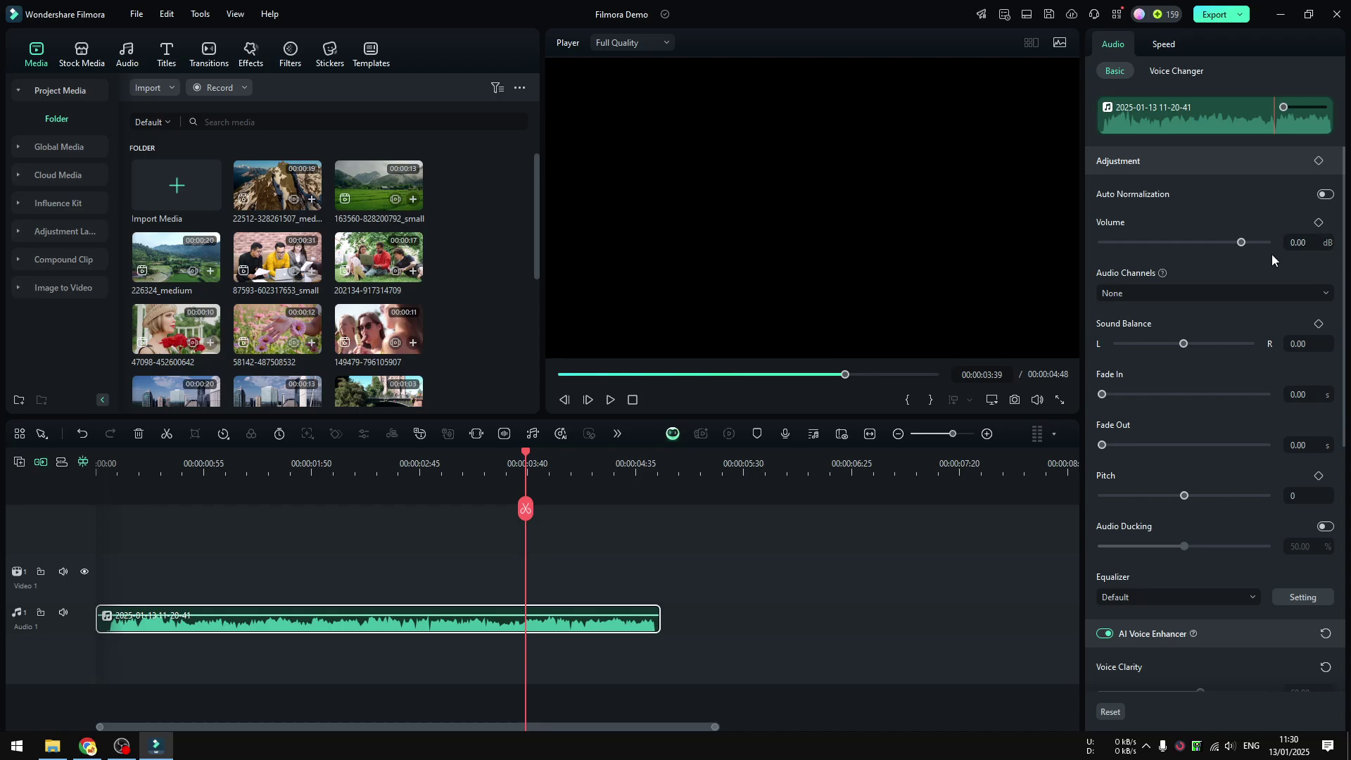
Step: Copy the audio clip and paste it right after the original on Audio 1
left_click_drag(575, 466, 516, 464)
left_click_drag(531, 256, 523, 397)
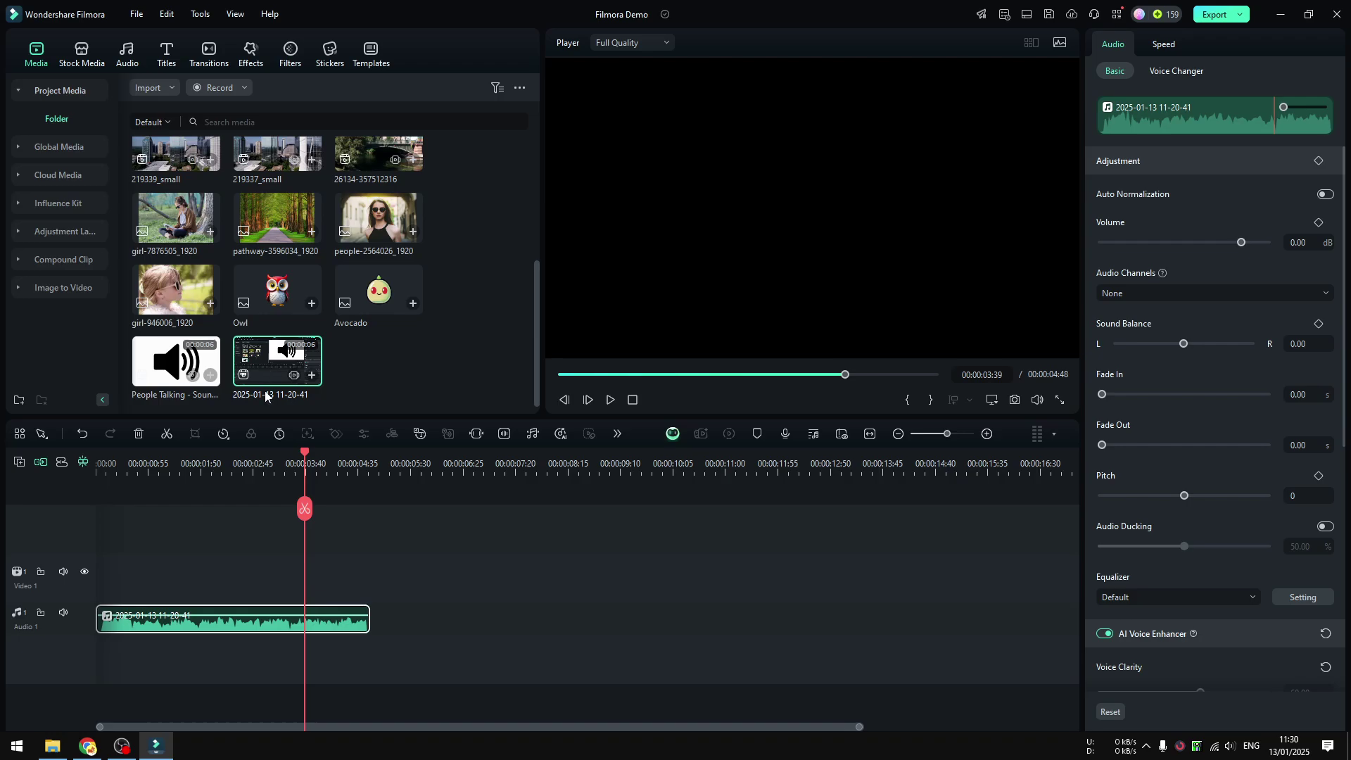
right_click(330, 629)
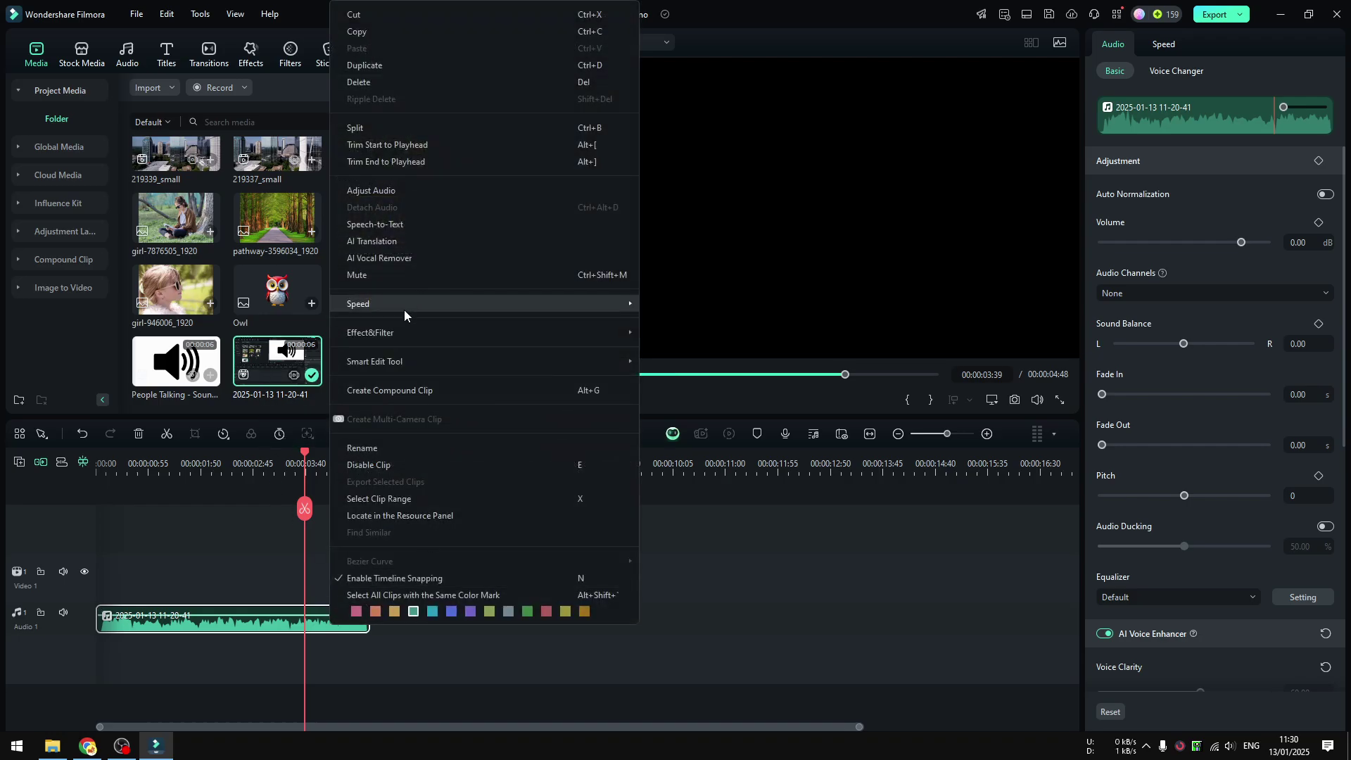
left_click(376, 31)
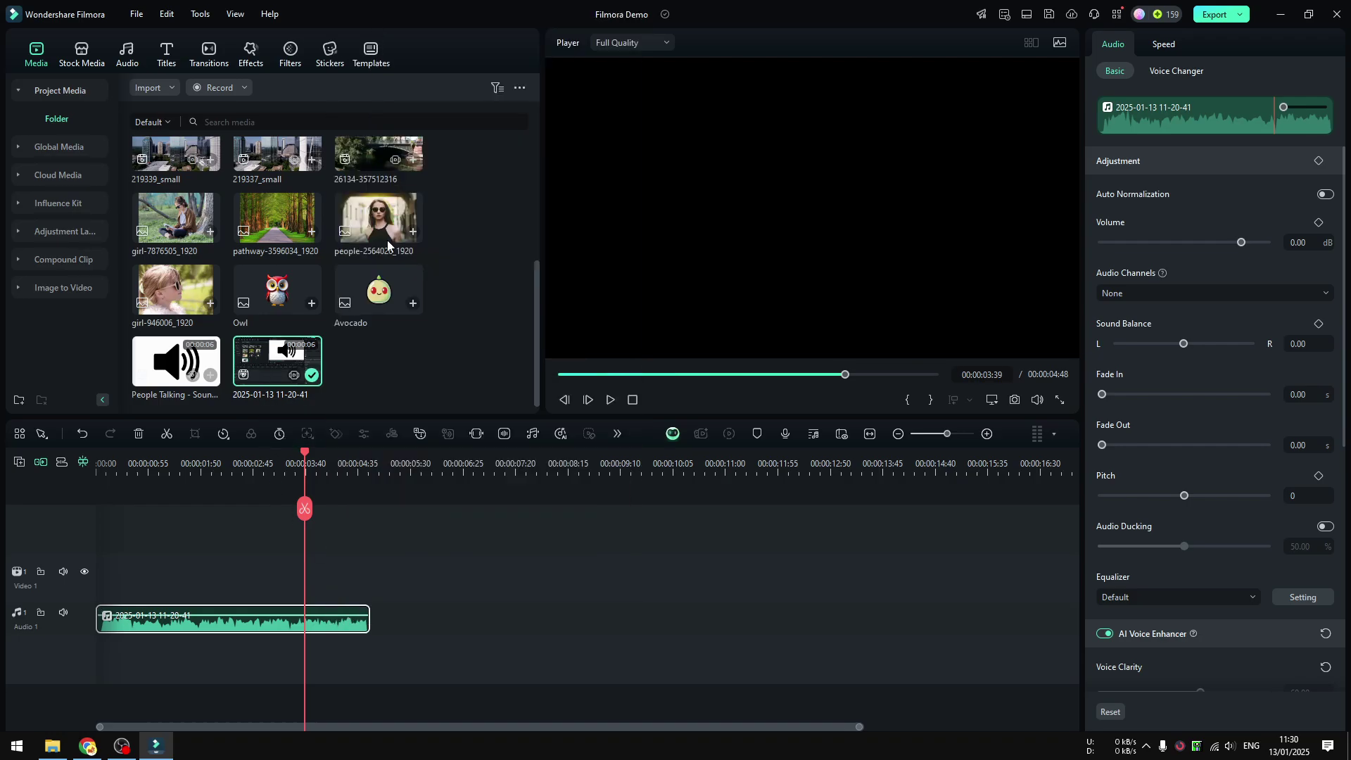
left_click(403, 467)
key("ctrl+v")
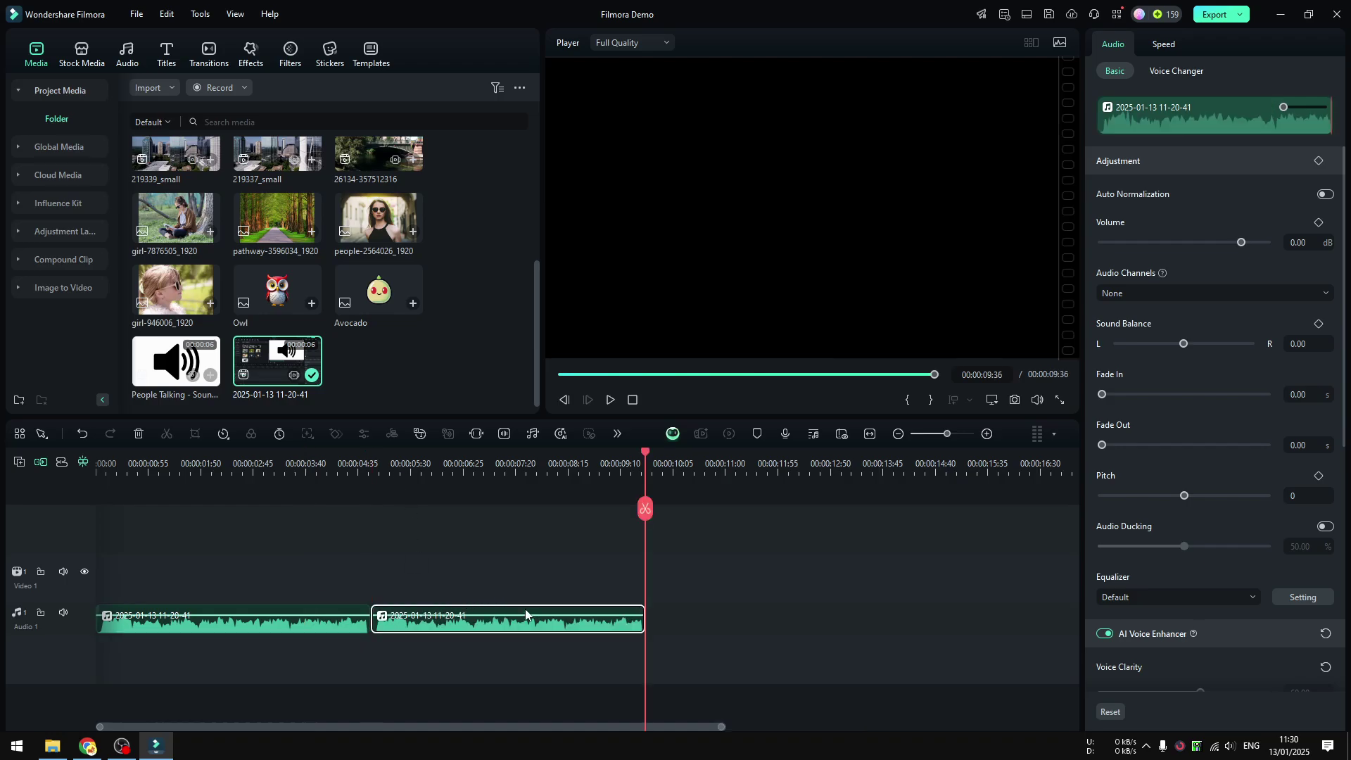
Step: Reset and switch off AI Voice Enhancer and Normal Denoise on the pasted copy
left_click_drag(1342, 345, 1339, 580)
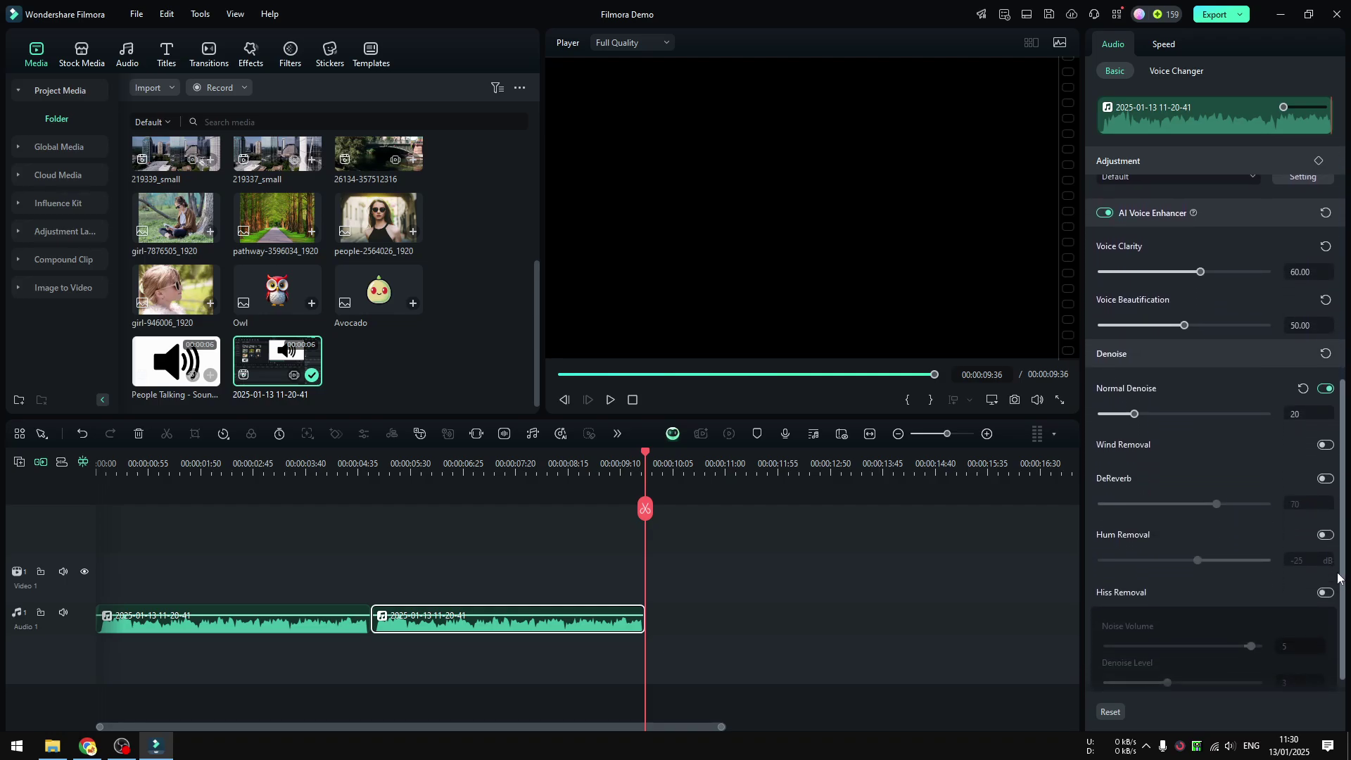
left_click(1300, 389)
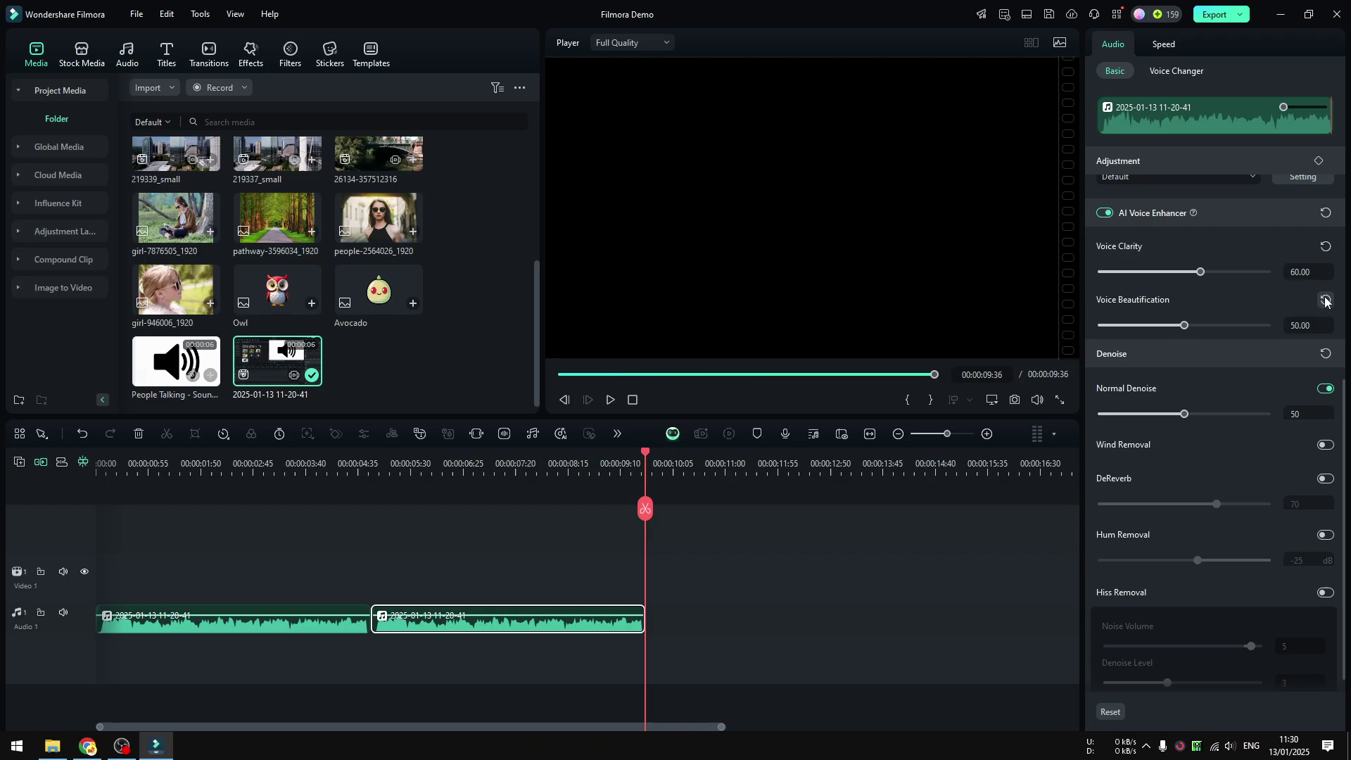
left_click(1326, 212)
left_click(1105, 213)
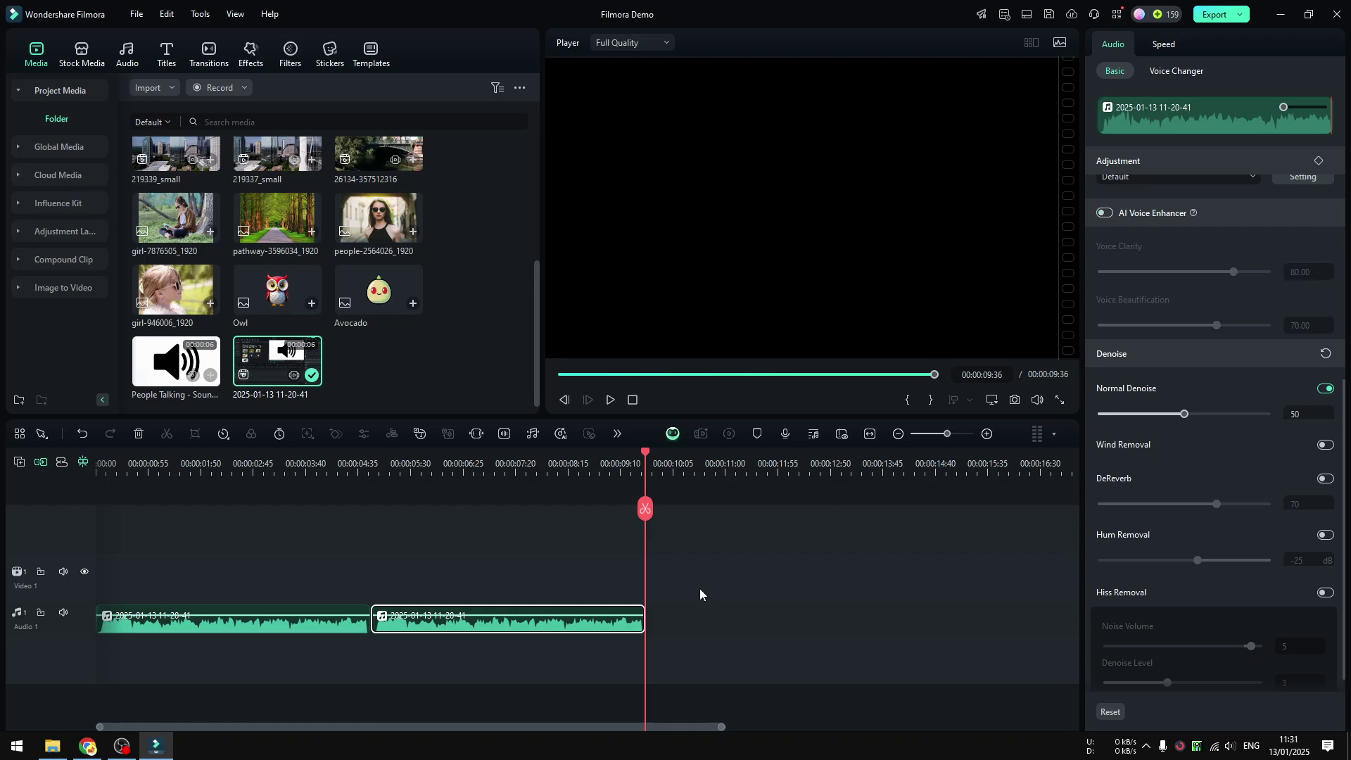
left_click(1326, 388)
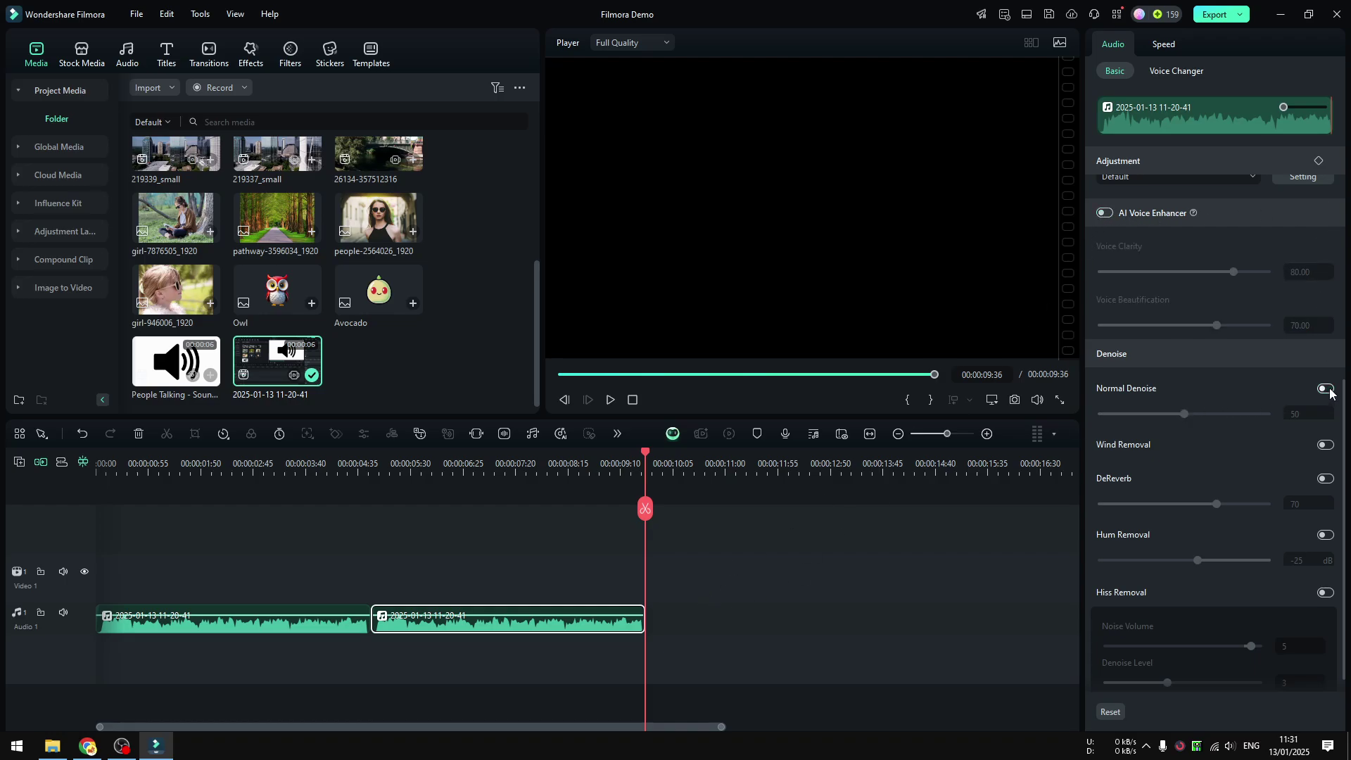
Step: Give the copied clip a red colour label and play both clips from the start
right_click(480, 626)
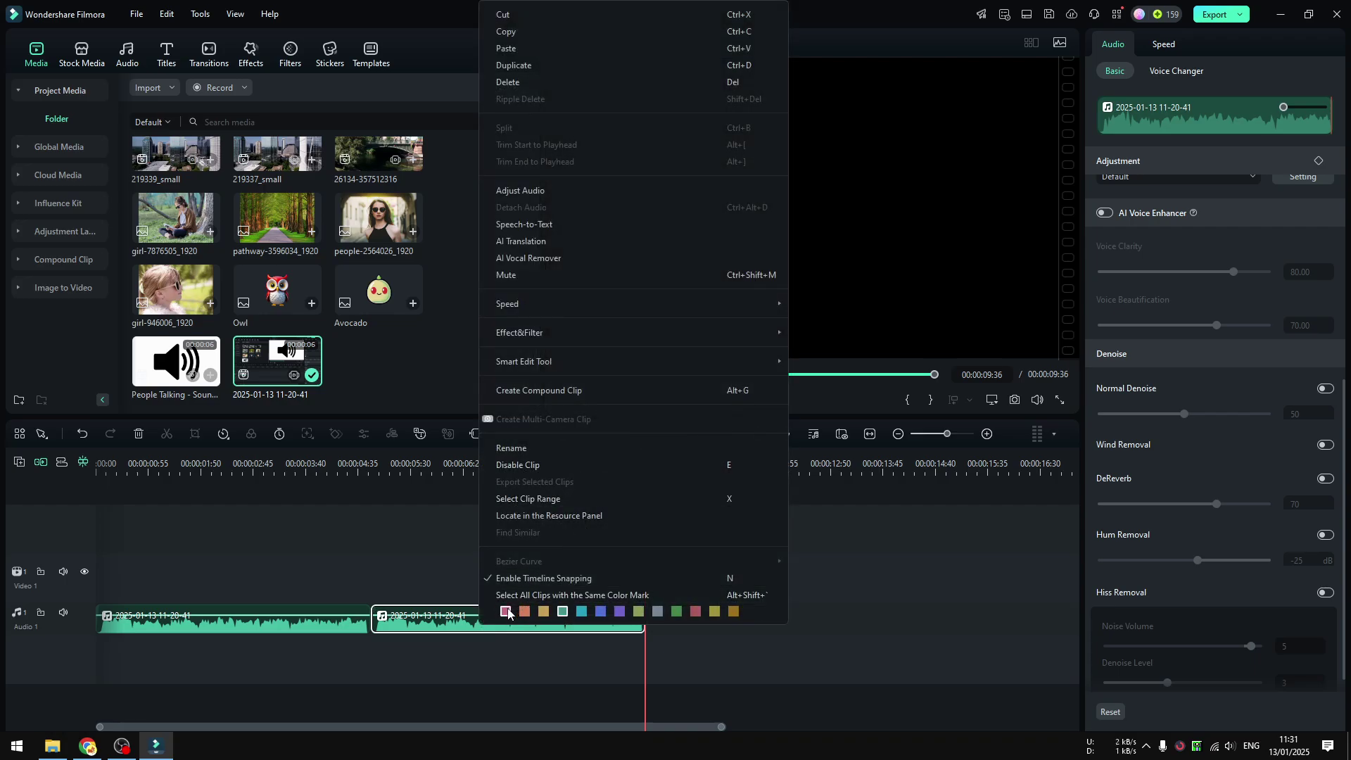
left_click(506, 610)
key("Home")
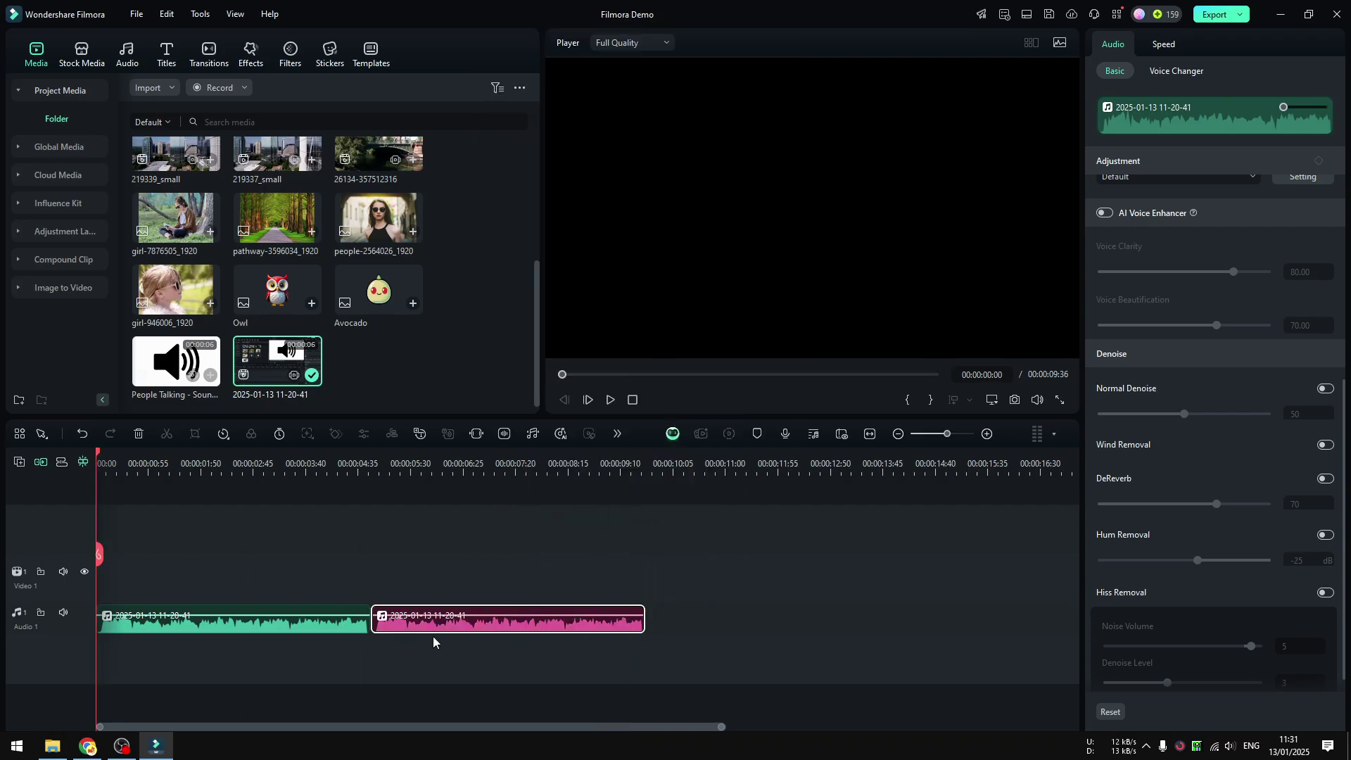
key("space")
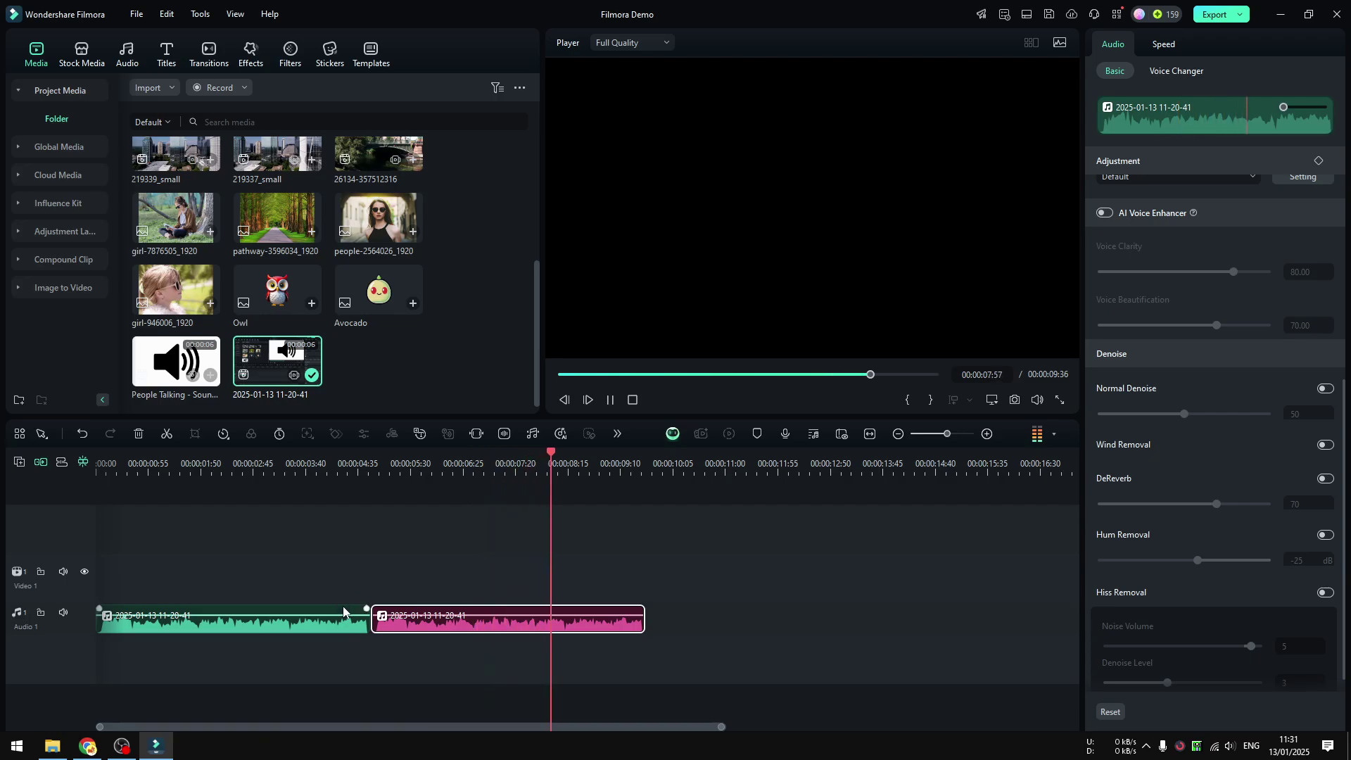
key("space")
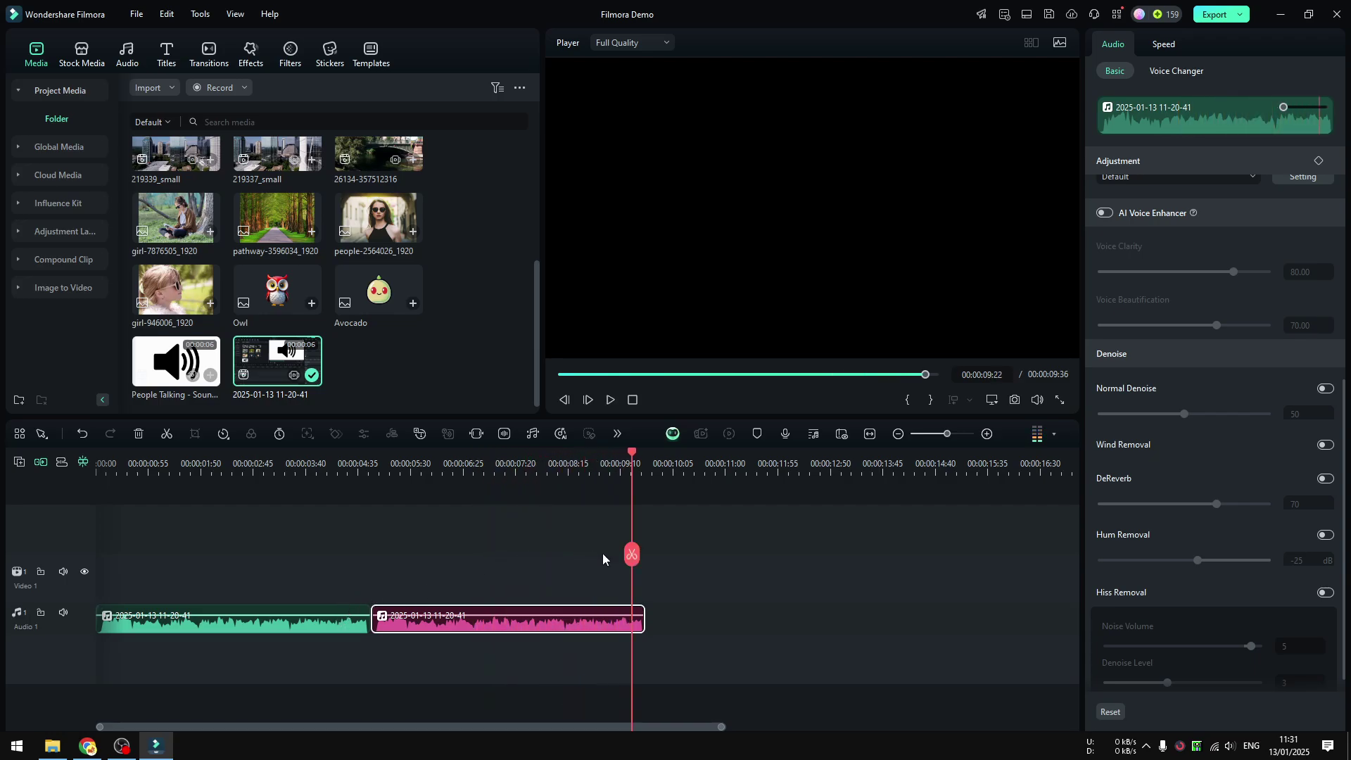
Step: Scrub between the enhanced original and the untreated copy, playing each to compare
left_click_drag(632, 554, 374, 564)
key("space")
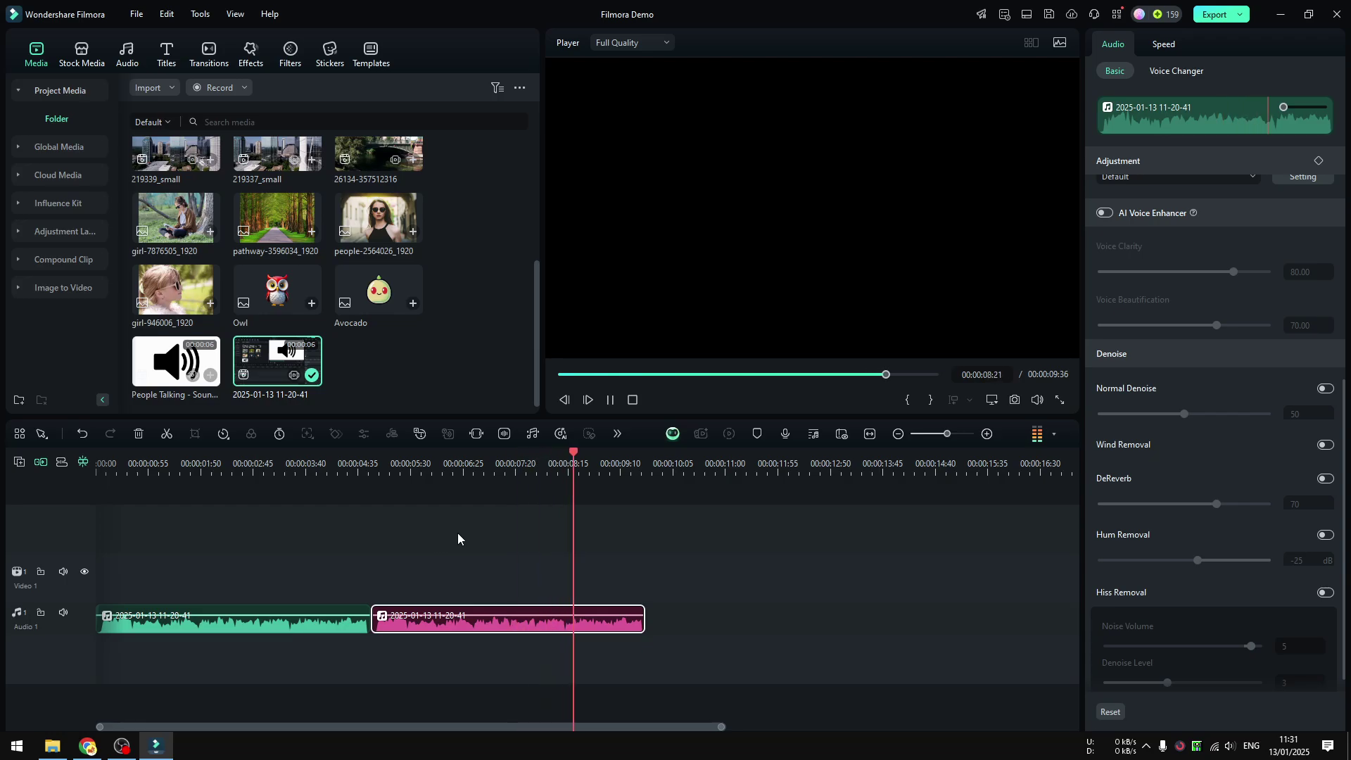
key("space")
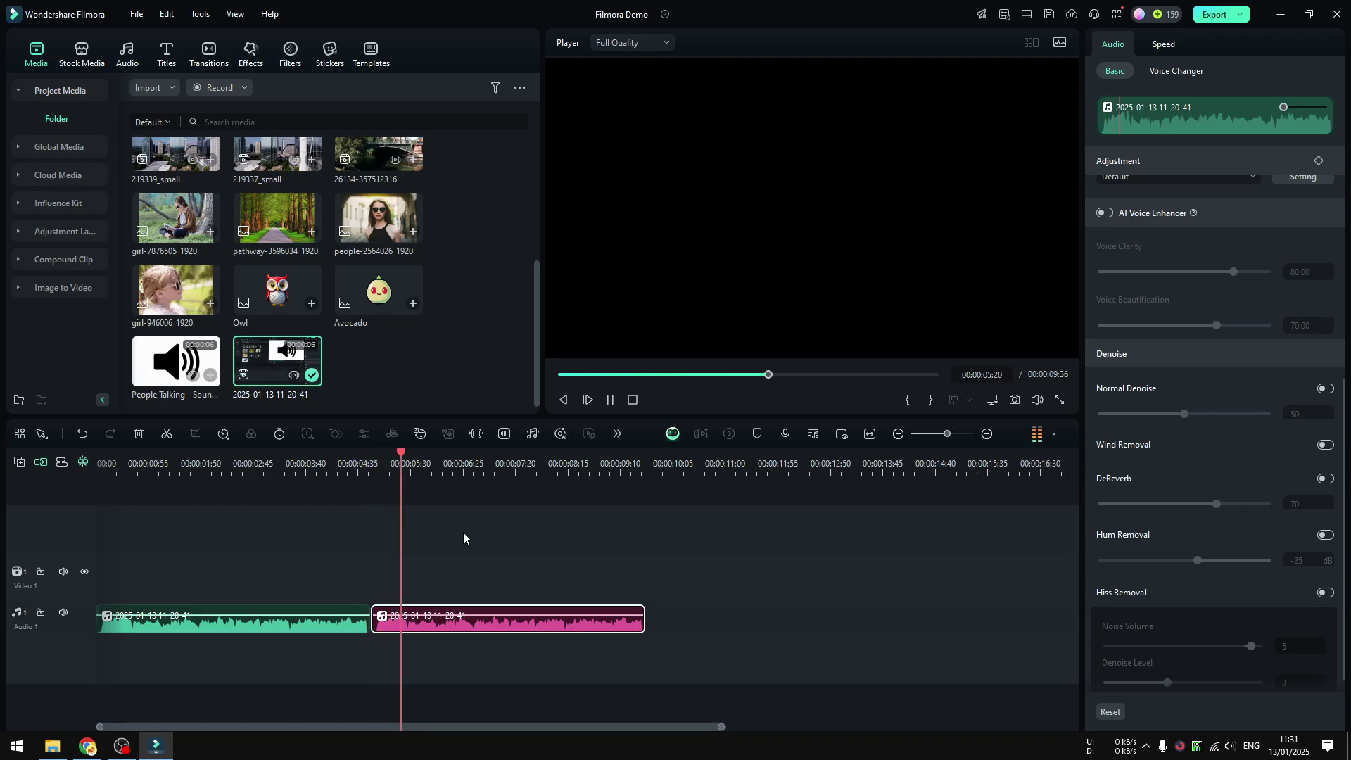
key("space")
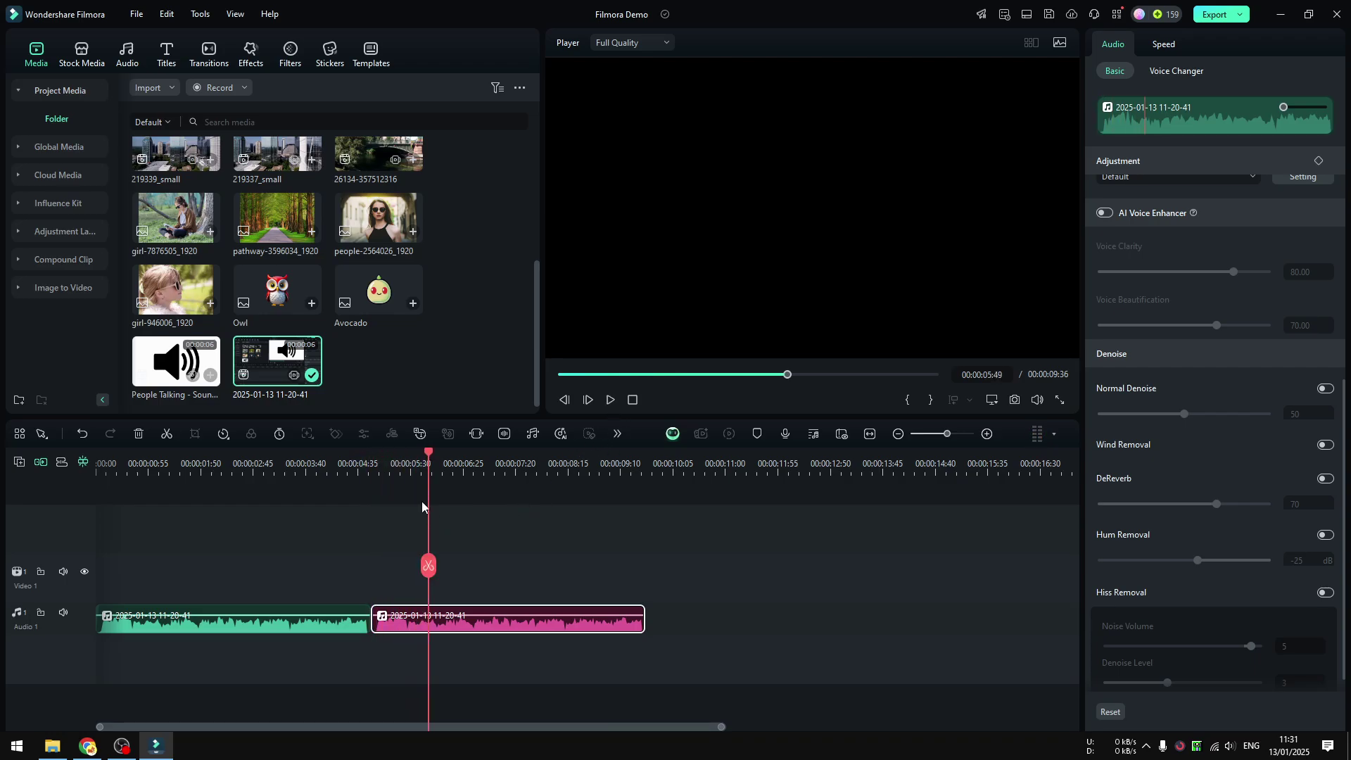
left_click(369, 462)
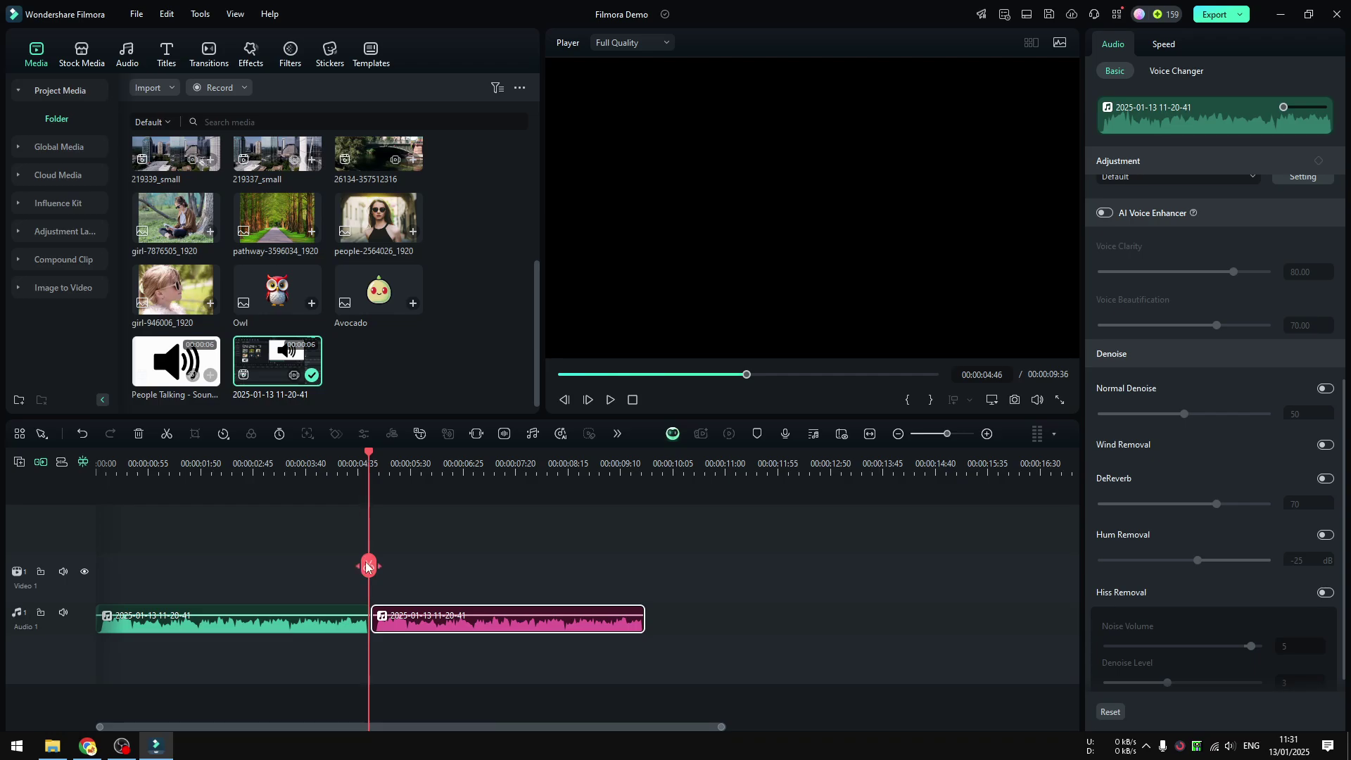
left_click_drag(370, 571, 202, 566)
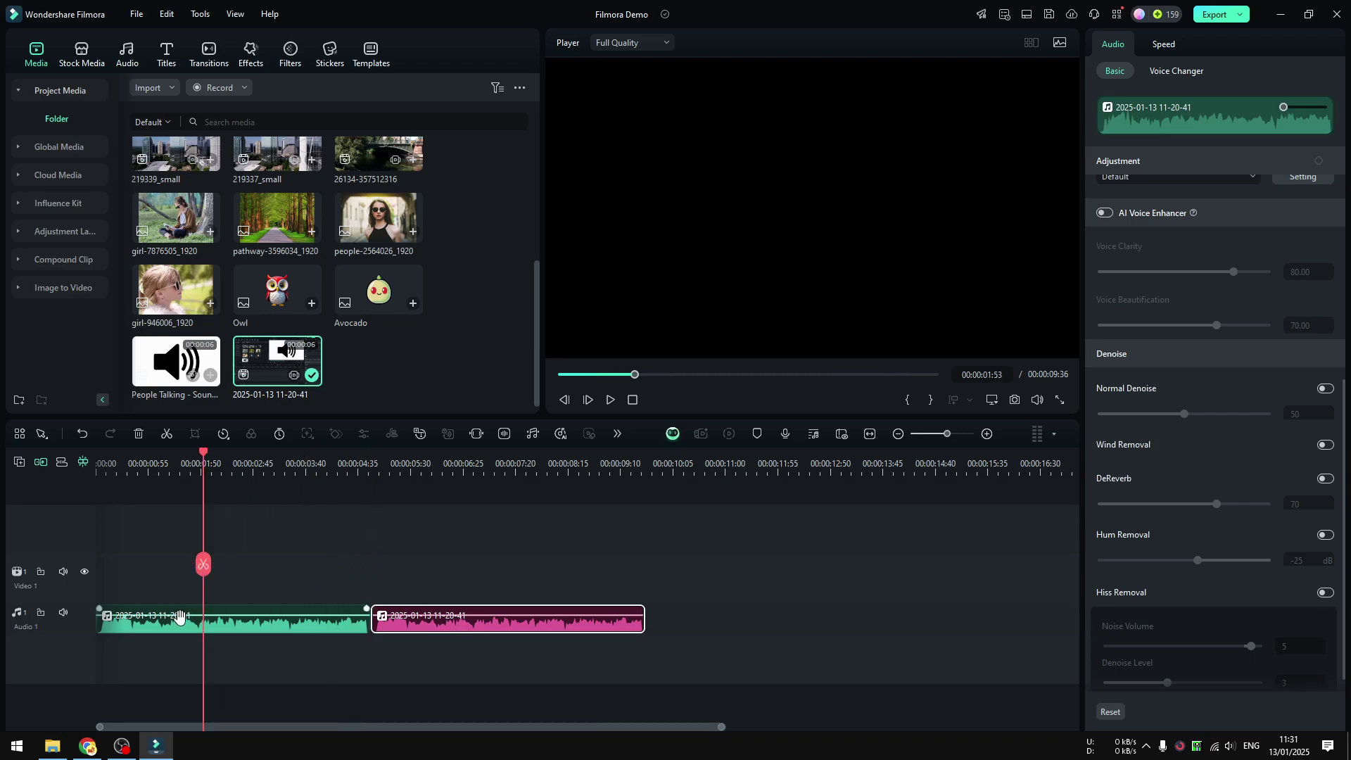
left_click(297, 608)
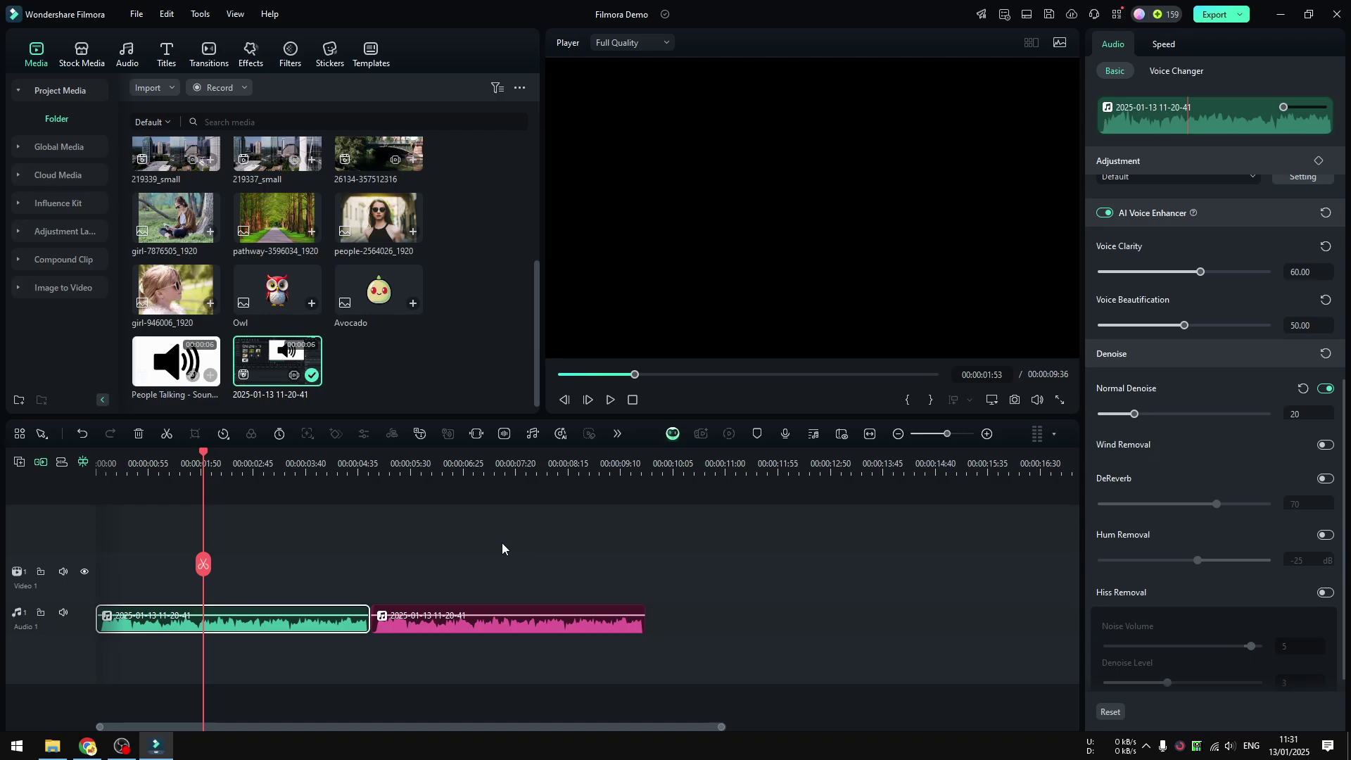